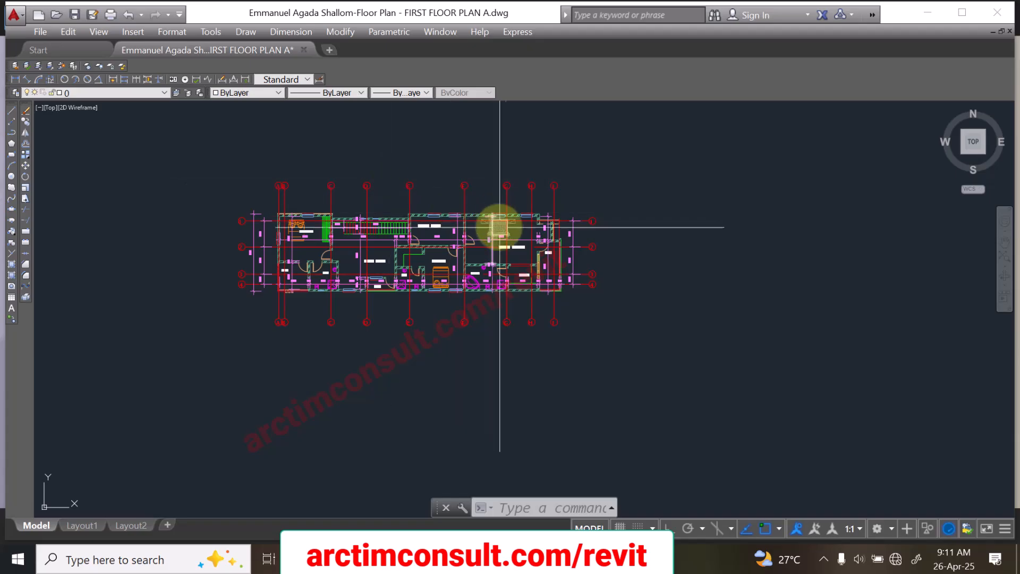
Step: Add an aligned dimension between the upper and lower walls of the private lounge
scroll(452, 223, up, 4)
scroll(439, 288, down, 6)
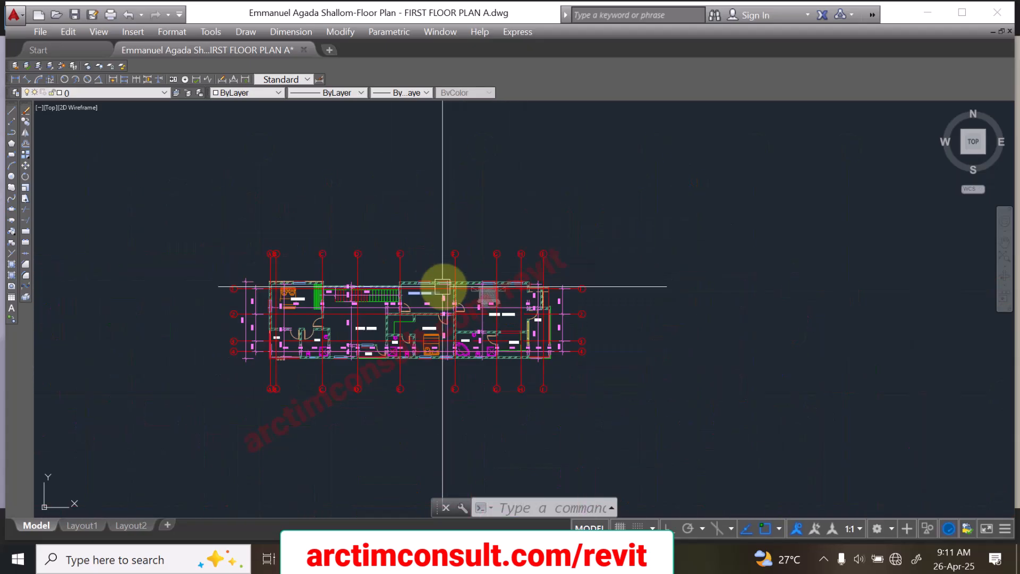
scroll(351, 279, up, 8)
scroll(366, 281, down, 5)
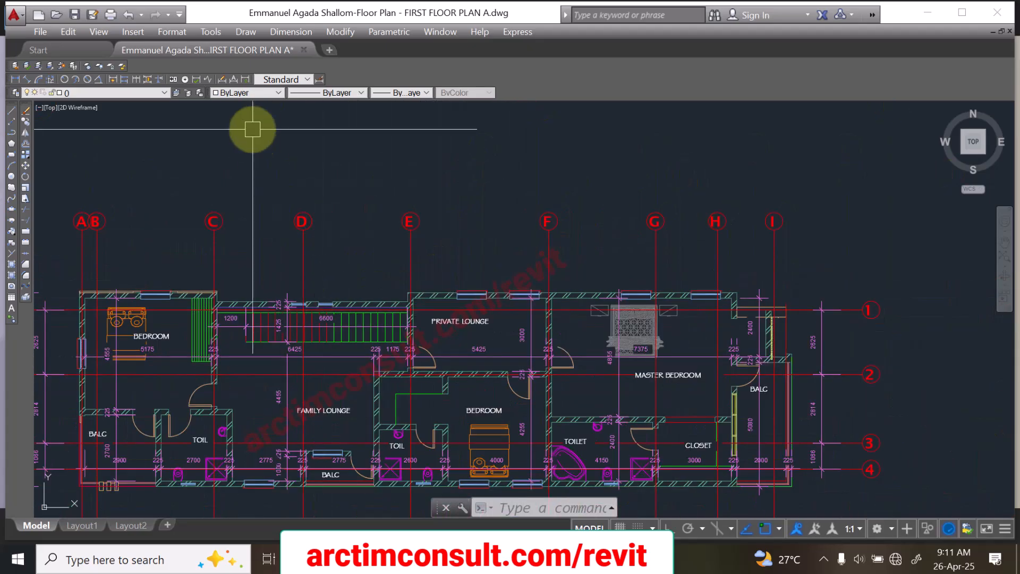
click(27, 79)
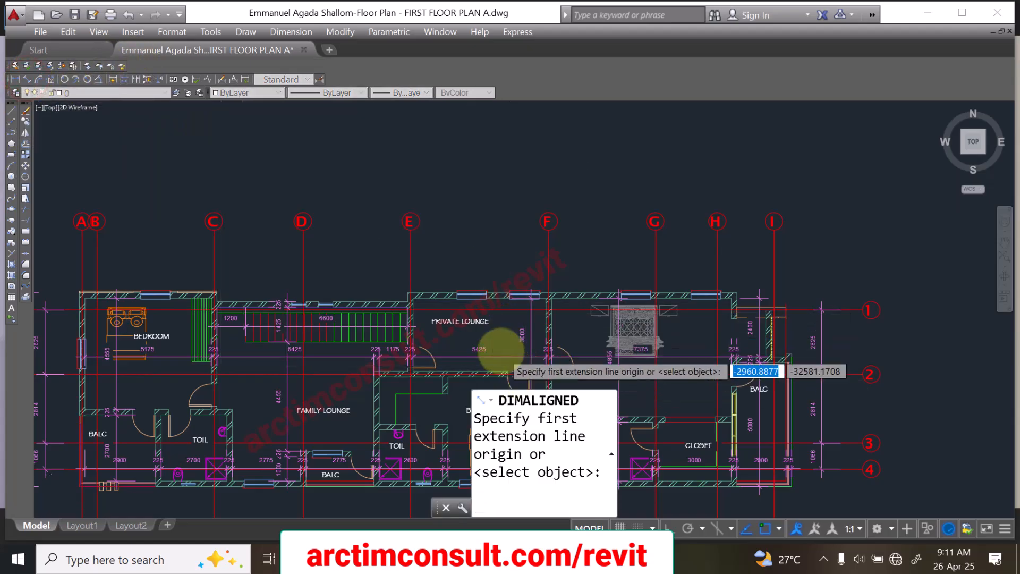
scroll(471, 251, up, 5)
scroll(421, 205, down, 3)
scroll(467, 193, up, 4)
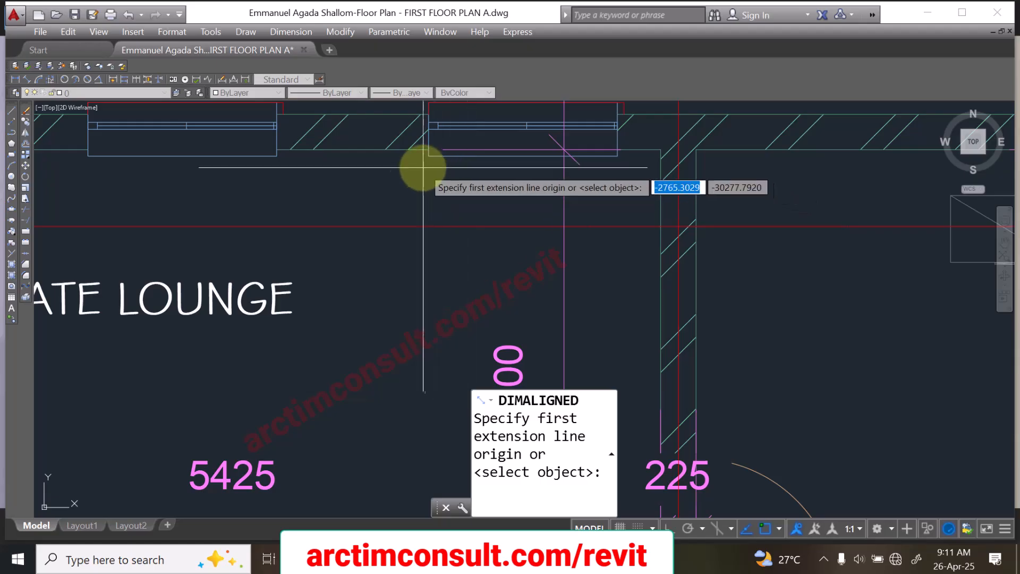
click(366, 153)
scroll(367, 189, down, 5)
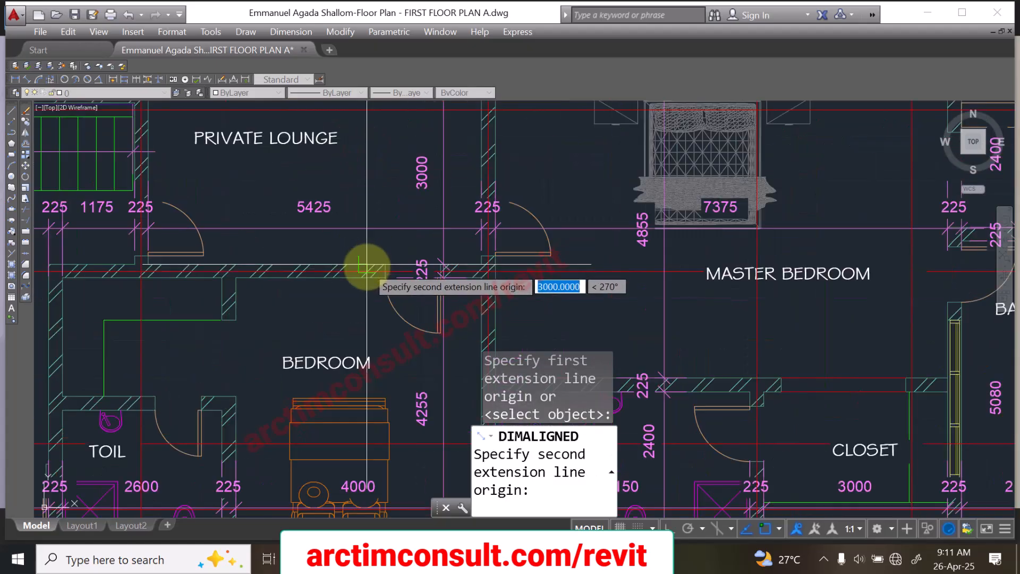
scroll(366, 264, up, 5)
click(365, 277)
scroll(365, 249, down, 5)
scroll(358, 189, up, 6)
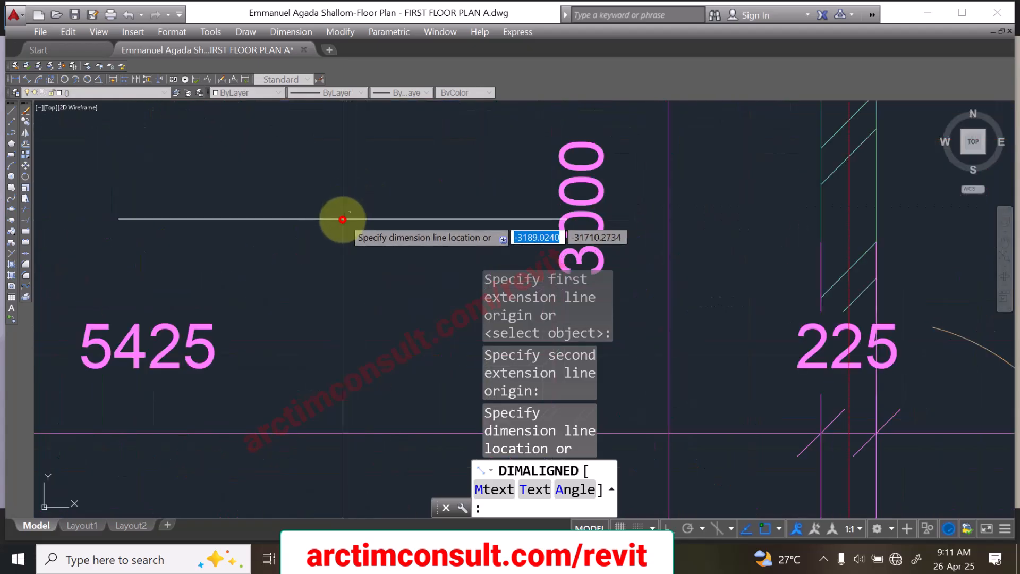
click(343, 219)
Step: Open the Standard dimension style for modification
scroll(349, 282, down, 5)
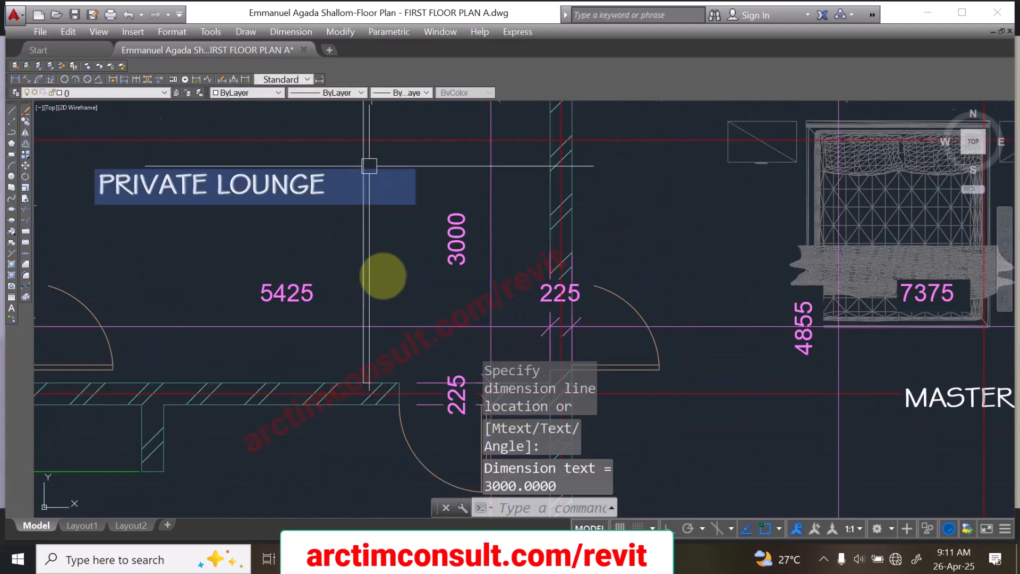
scroll(387, 205, down, 5)
scroll(364, 193, up, 7)
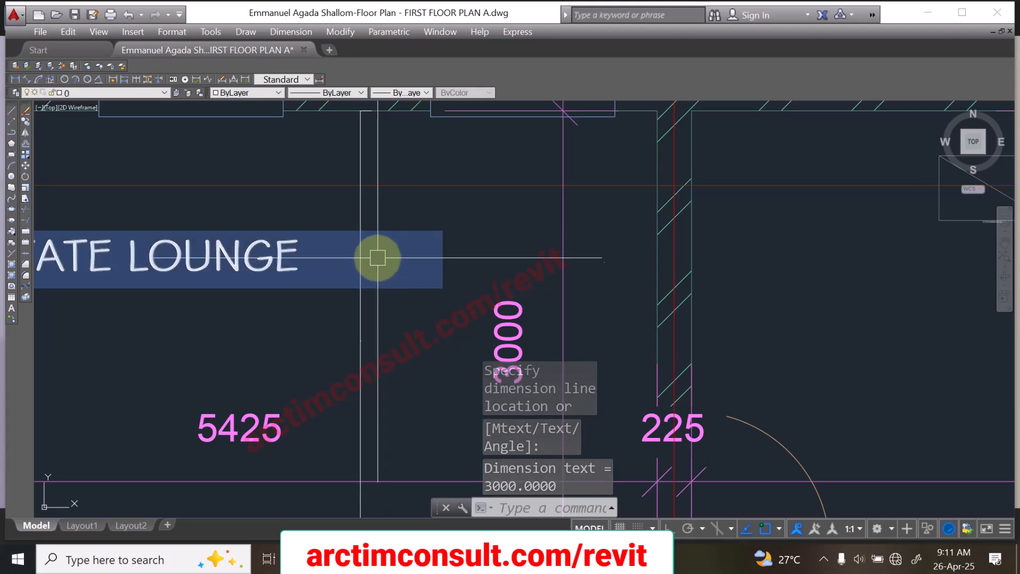
scroll(367, 329, up, 8)
scroll(336, 321, down, 10)
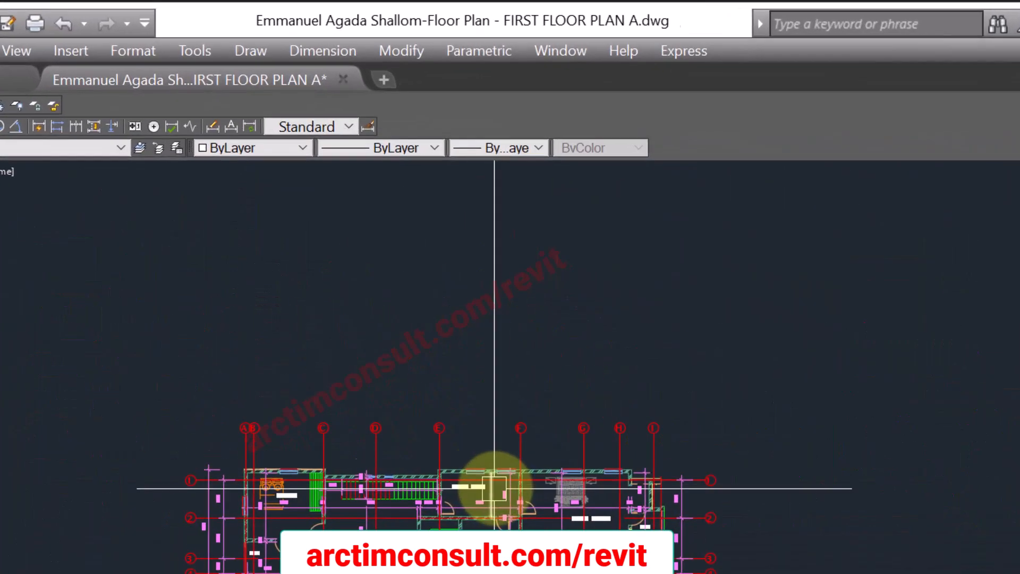
scroll(484, 468, up, 4)
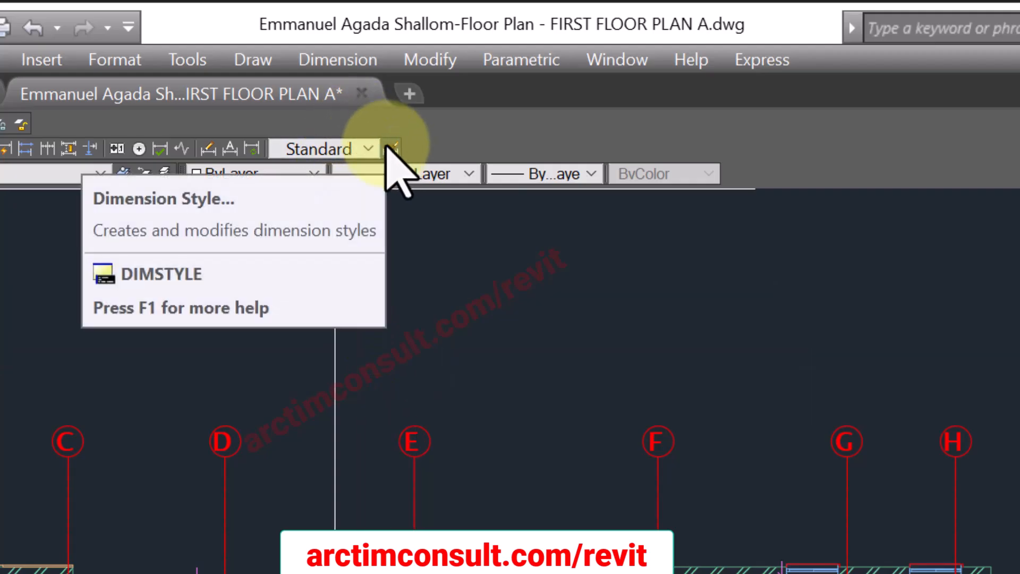
click(387, 146)
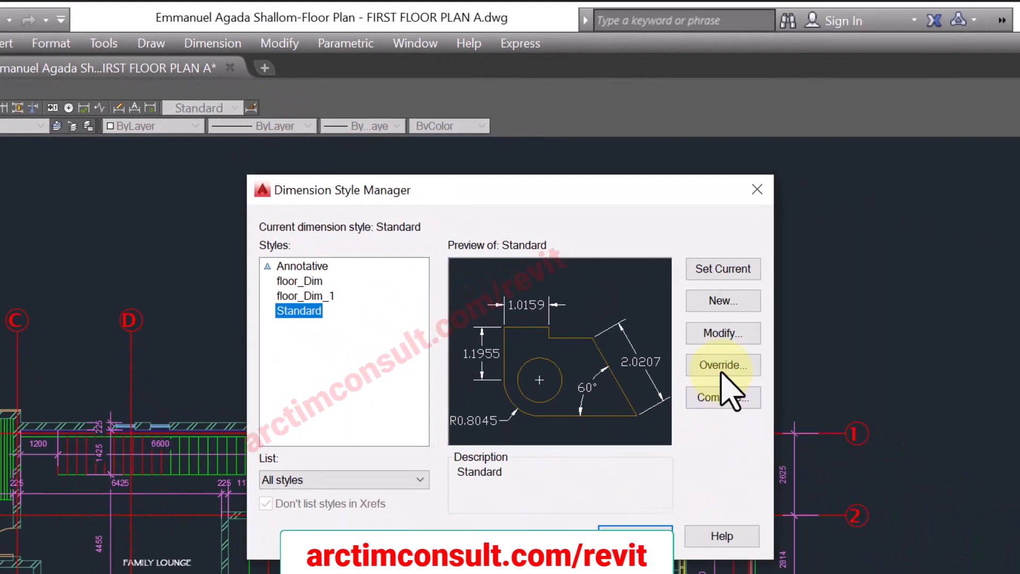
click(726, 333)
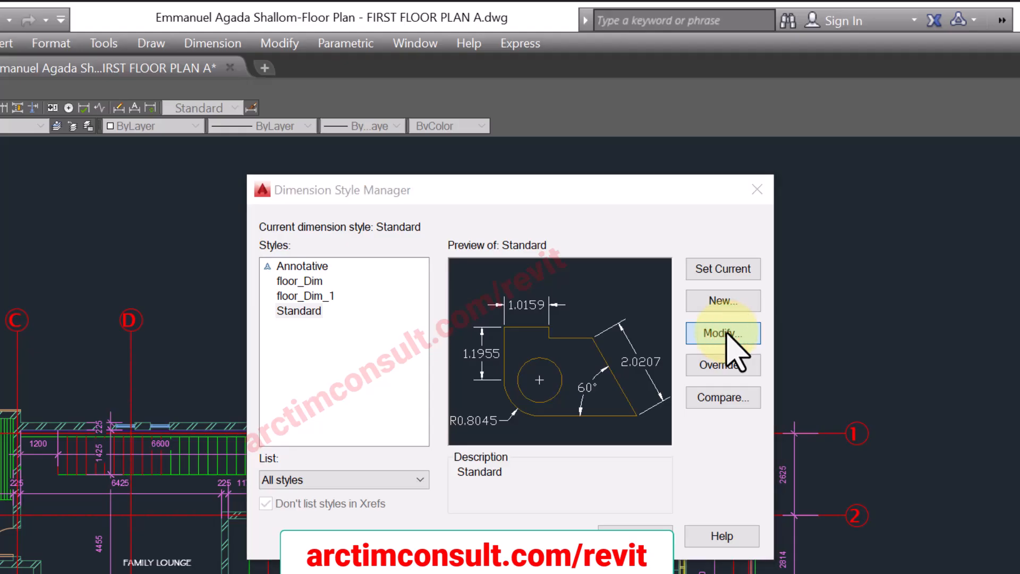
Step: Set the first, second and leader arrowheads to Architectural tick with an arrow size of 150
click(309, 146)
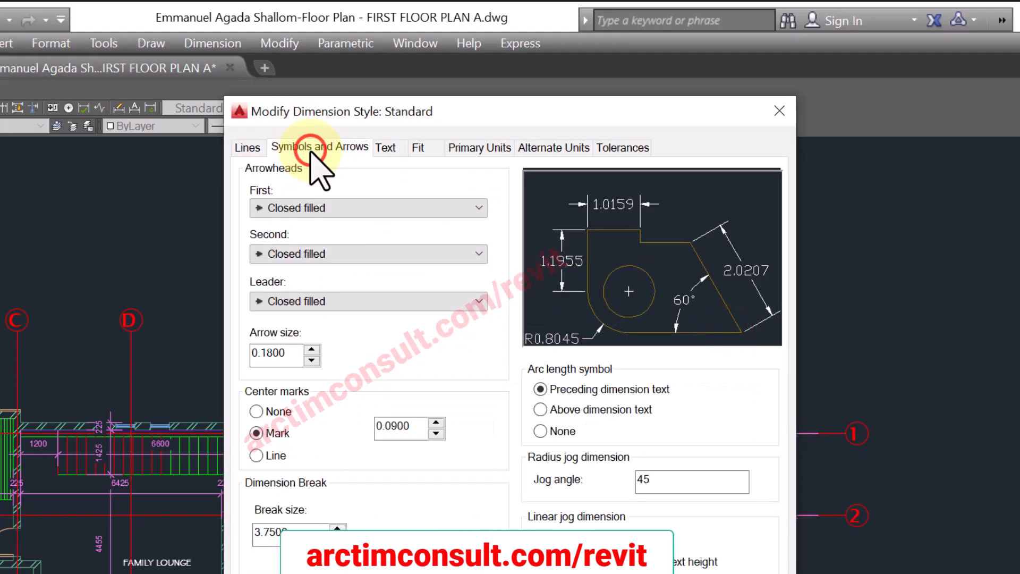
click(314, 208)
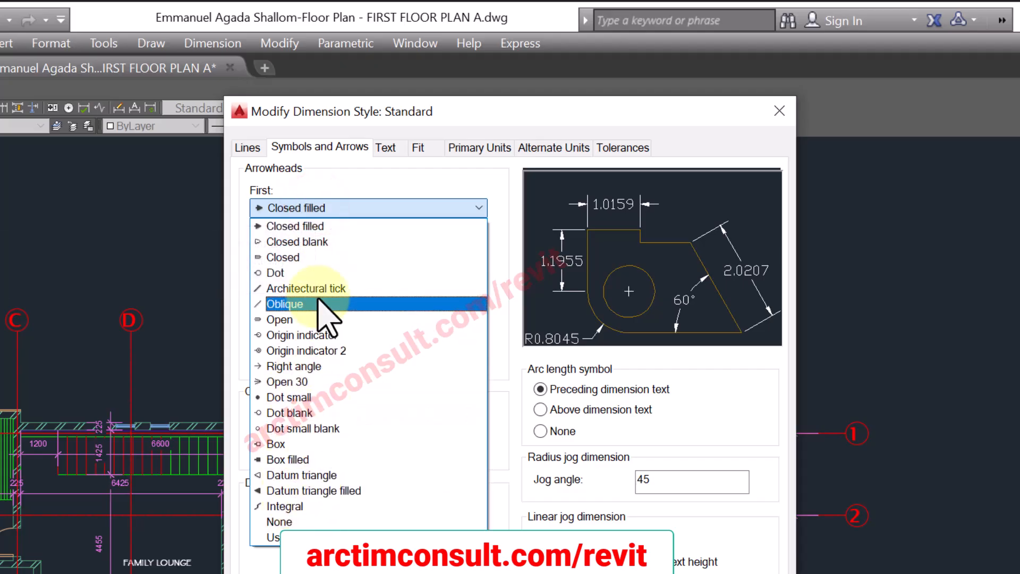
click(319, 288)
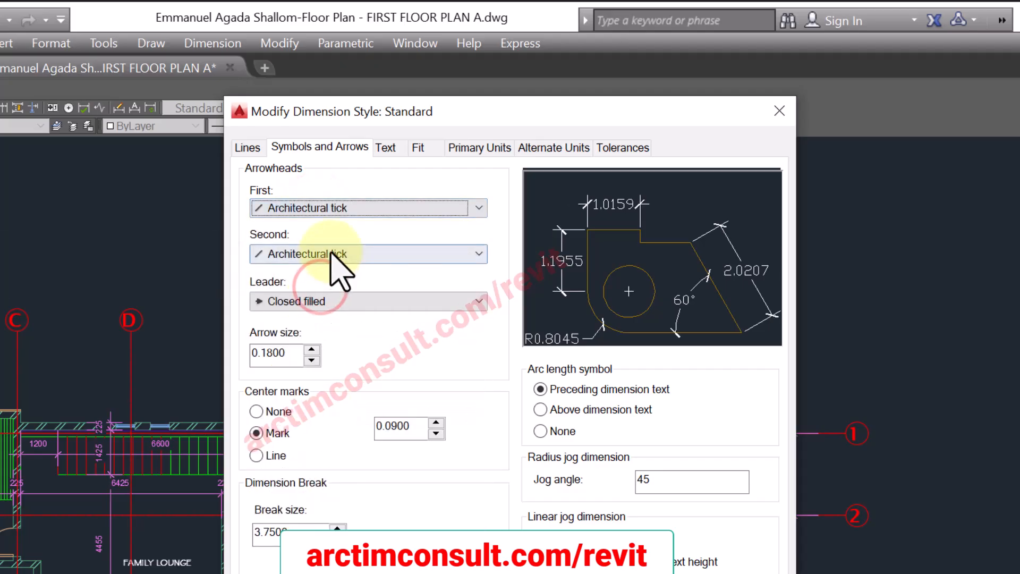
click(327, 301)
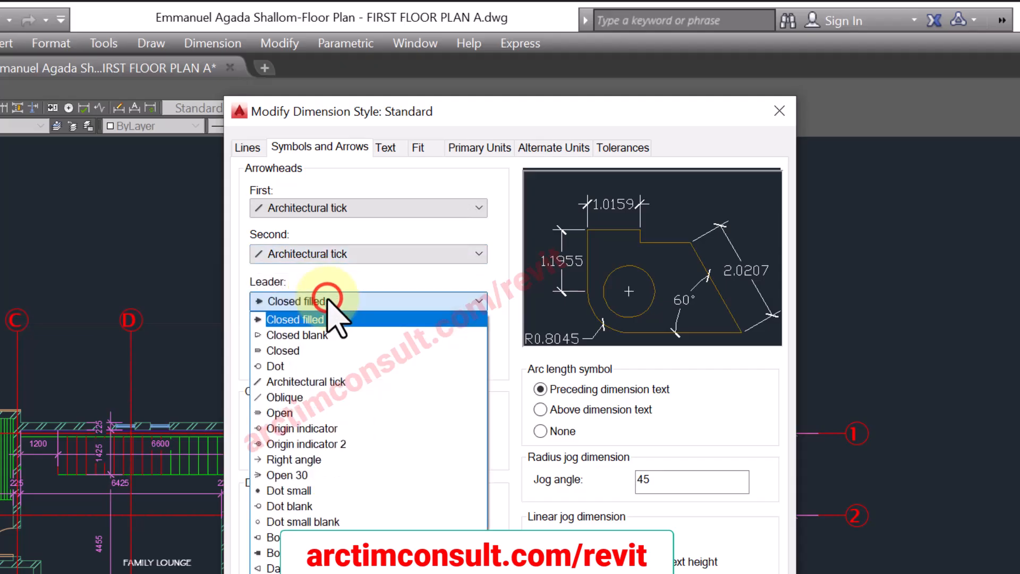
click(307, 381)
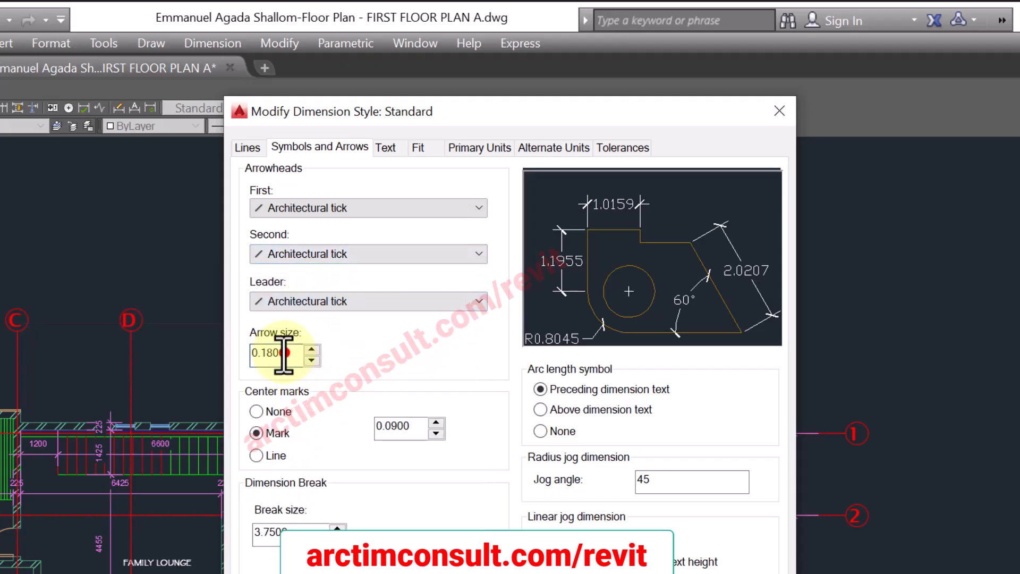
drag(285, 354, 232, 351)
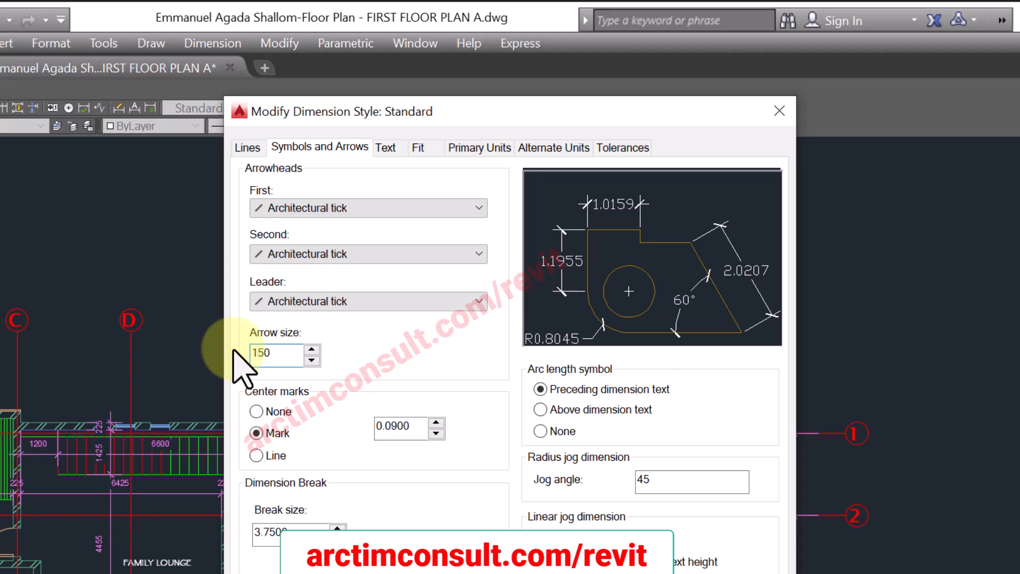
Step: Set the dimension text placement to Above vertically and Centered horizontally
click(386, 148)
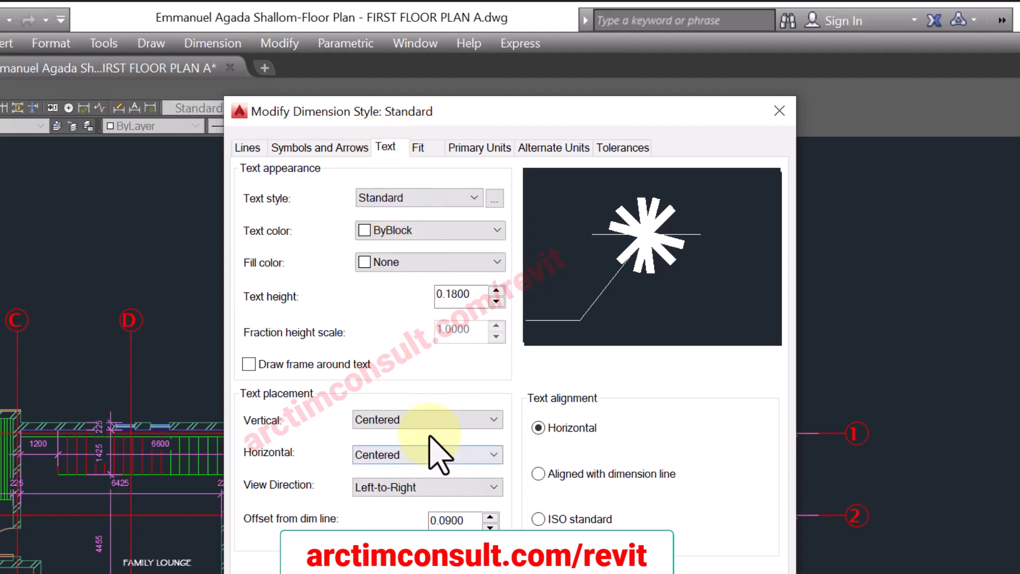
click(431, 421)
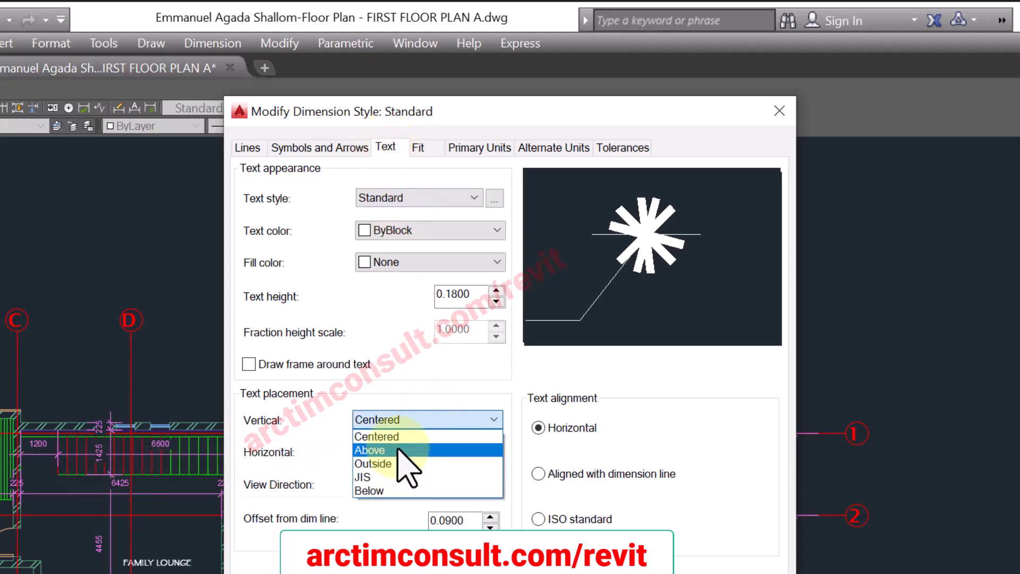
click(400, 450)
click(429, 455)
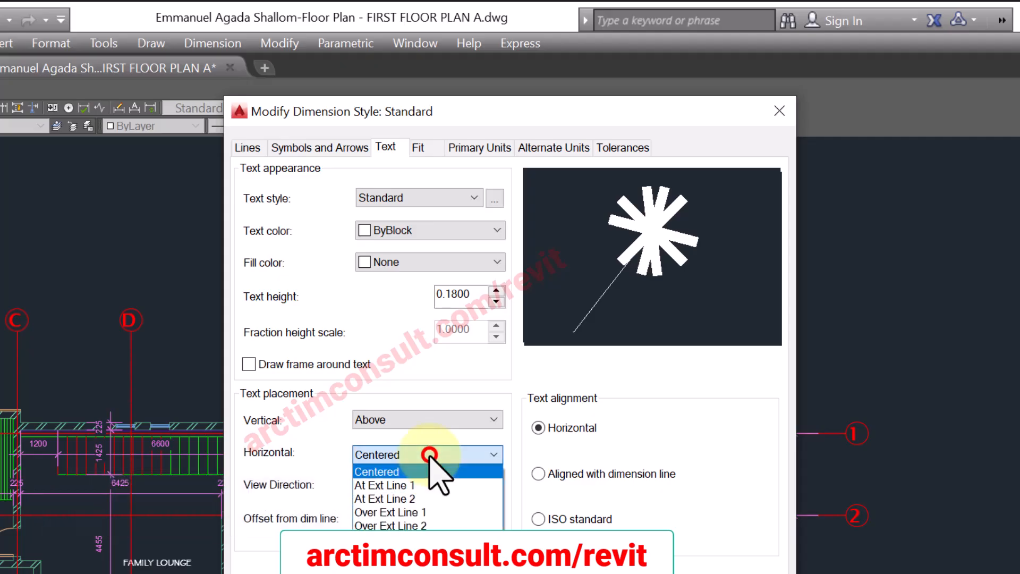
click(439, 473)
click(423, 449)
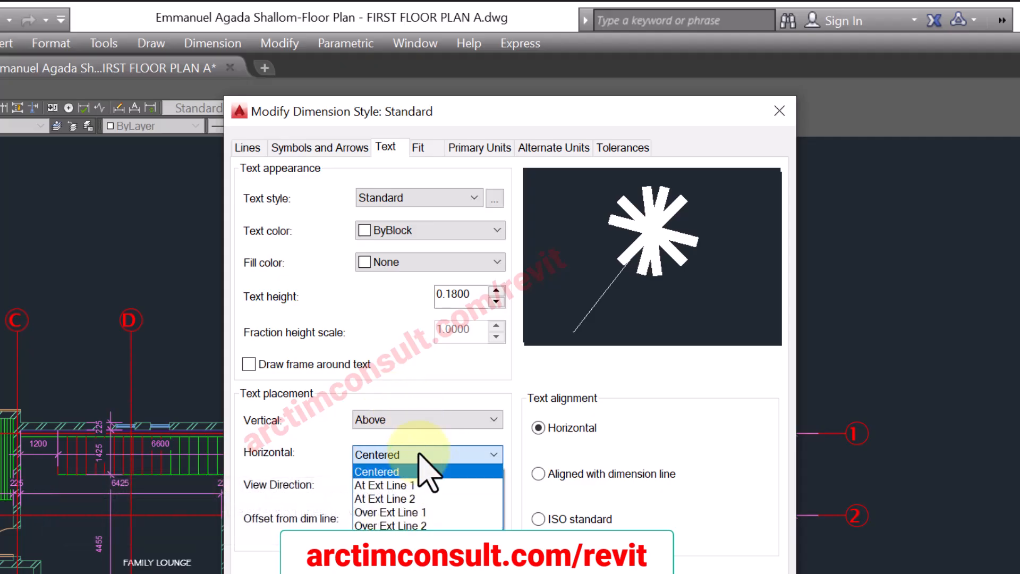
click(392, 470)
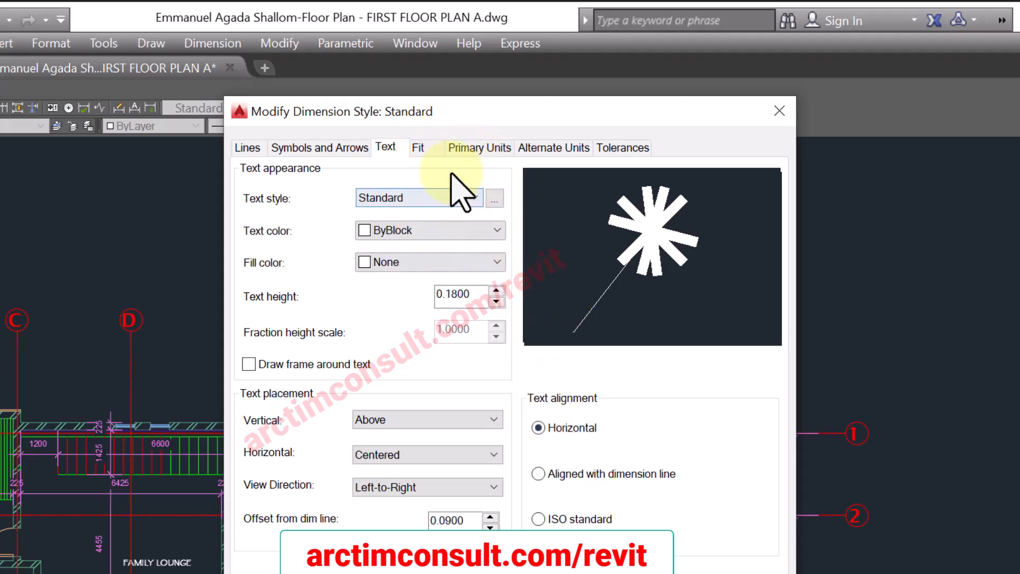
Step: Give the Standard text style a height of 200 and the Arial font, and apply the change
click(496, 198)
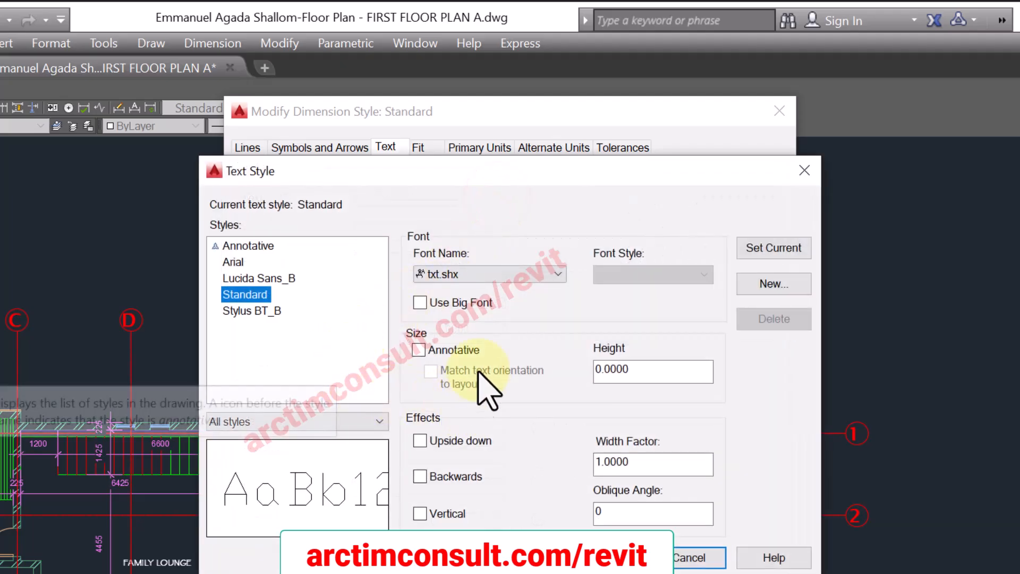
drag(643, 369, 572, 376)
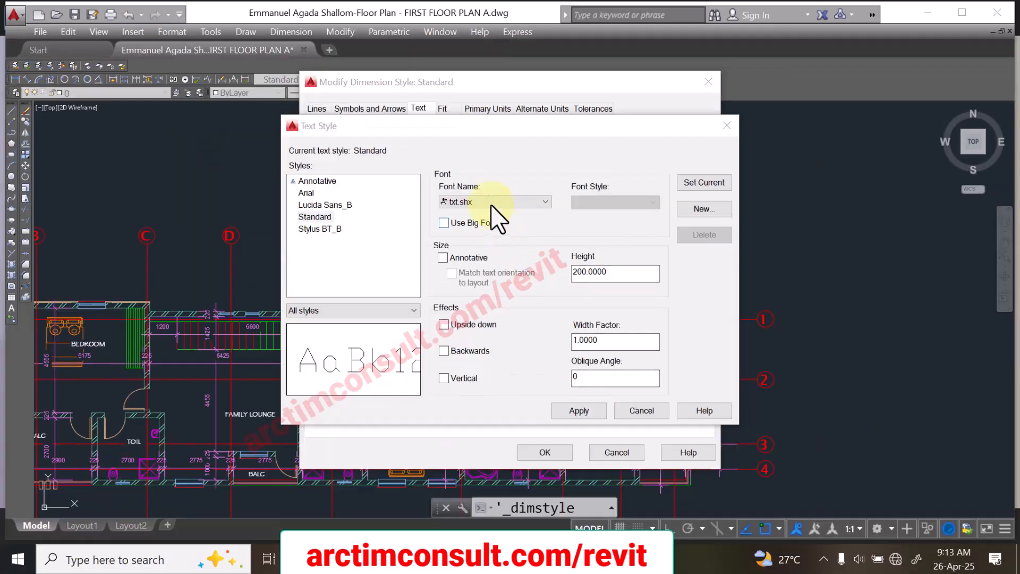
click(479, 266)
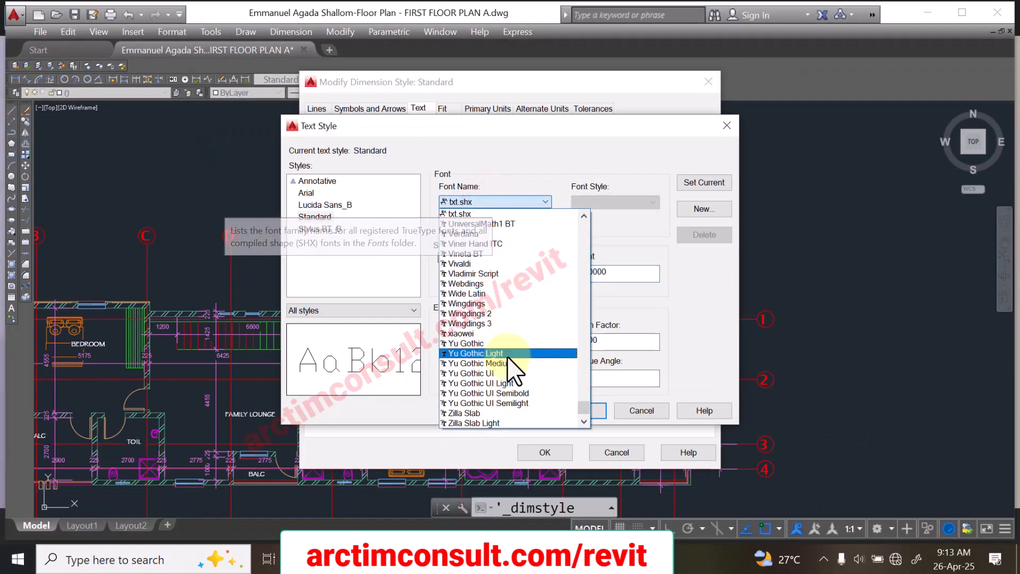
drag(580, 407, 564, 197)
scroll(494, 388, down, 10)
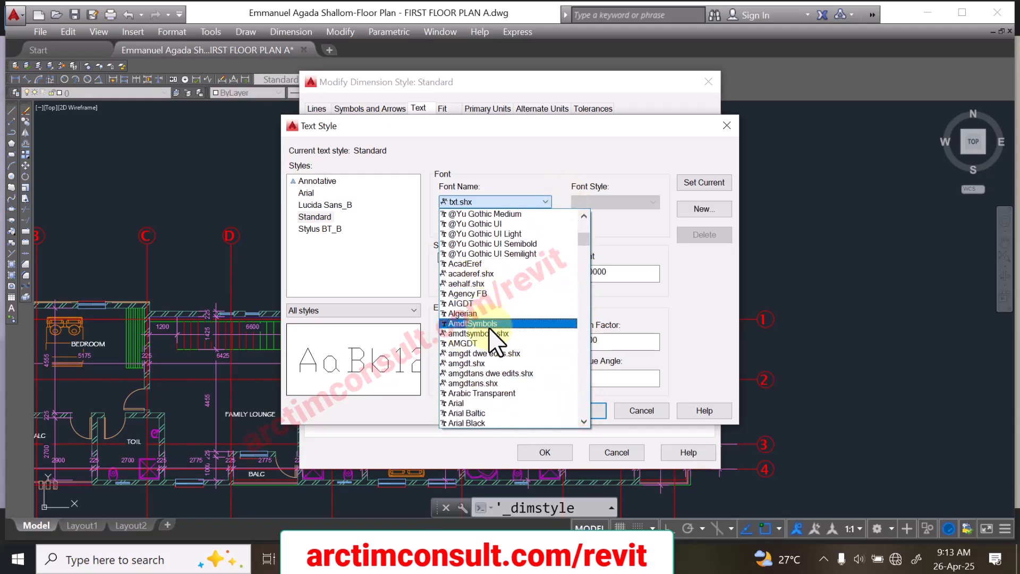
scroll(487, 367, down, 1)
scroll(471, 355, down, 1)
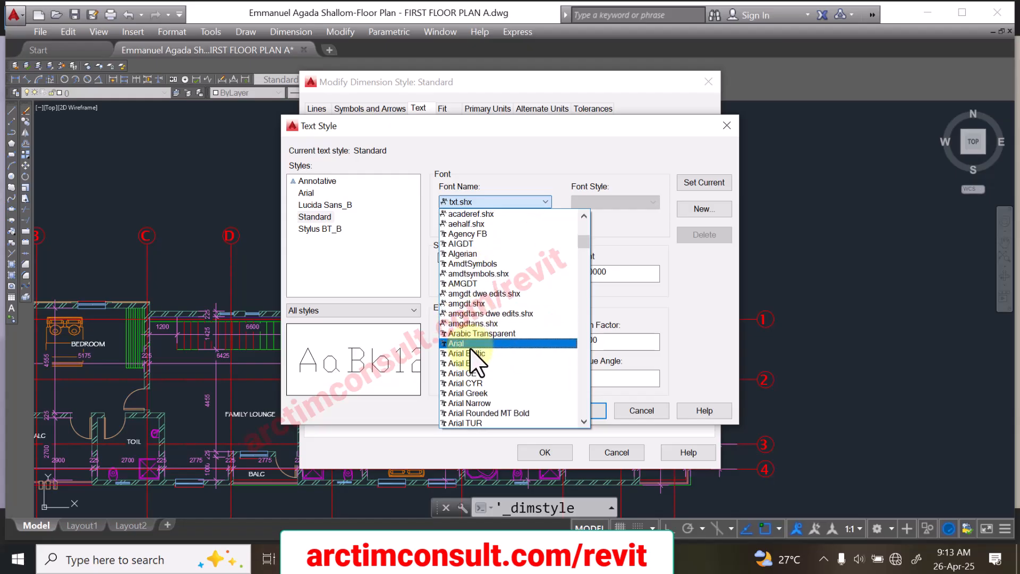
click(467, 343)
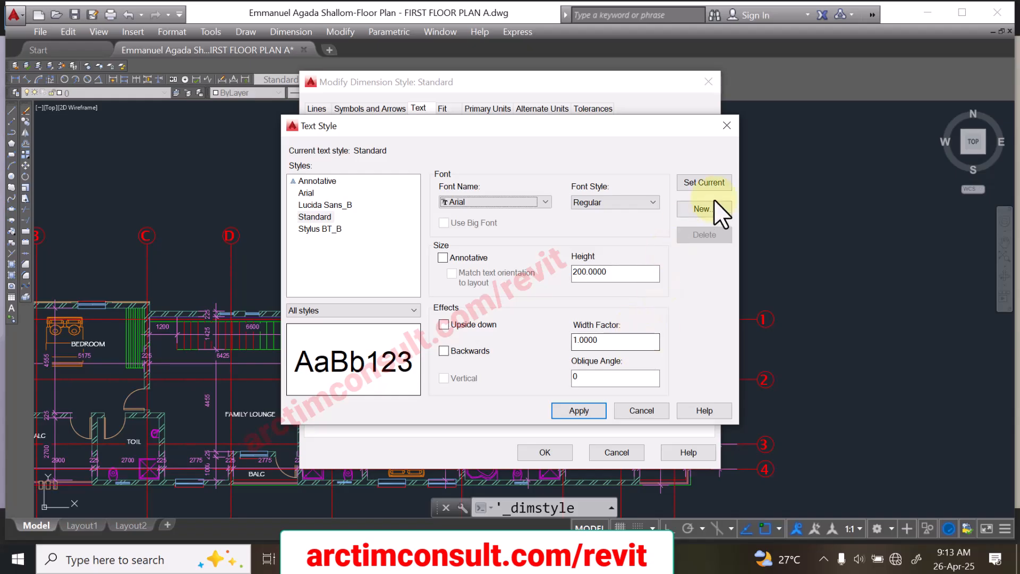
click(579, 409)
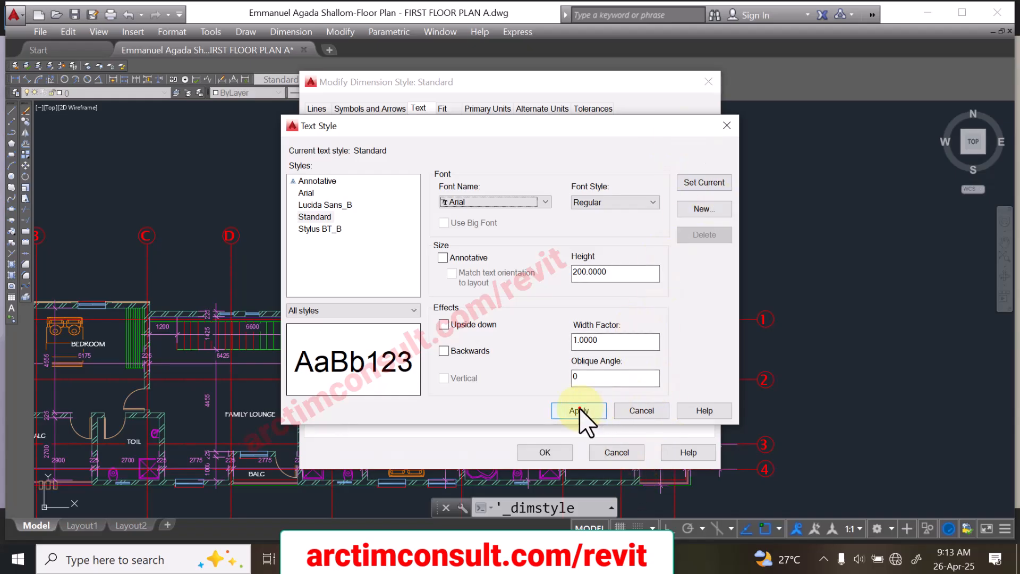
click(641, 410)
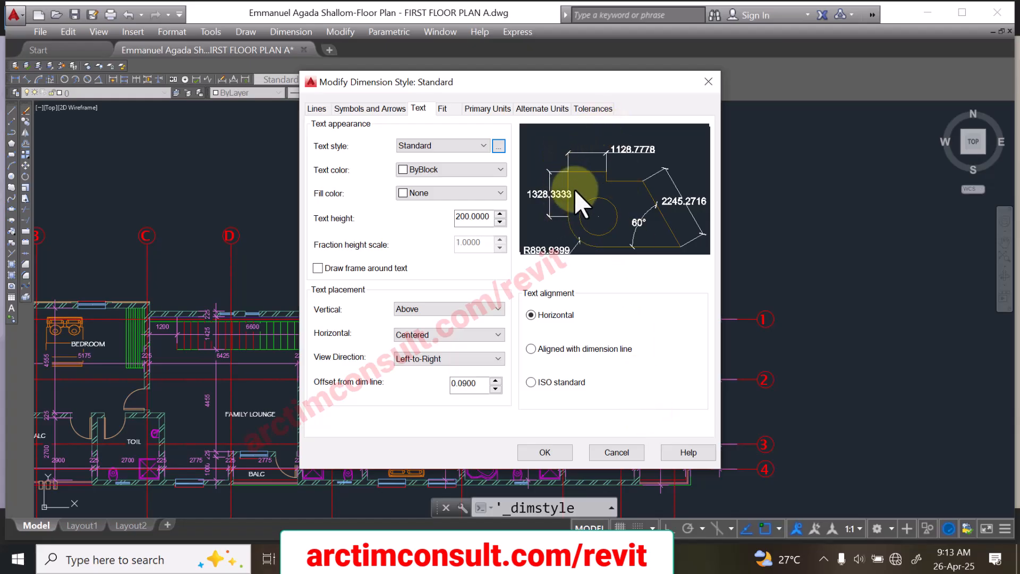
Step: Set the linear dimension precision to 0 and align the dimension text with the dimension line
click(482, 109)
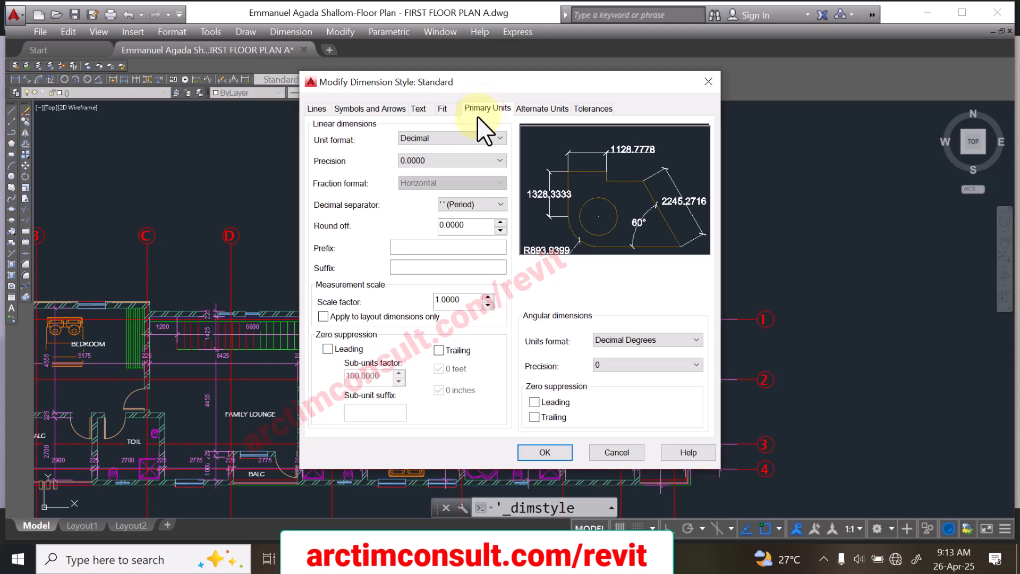
click(448, 158)
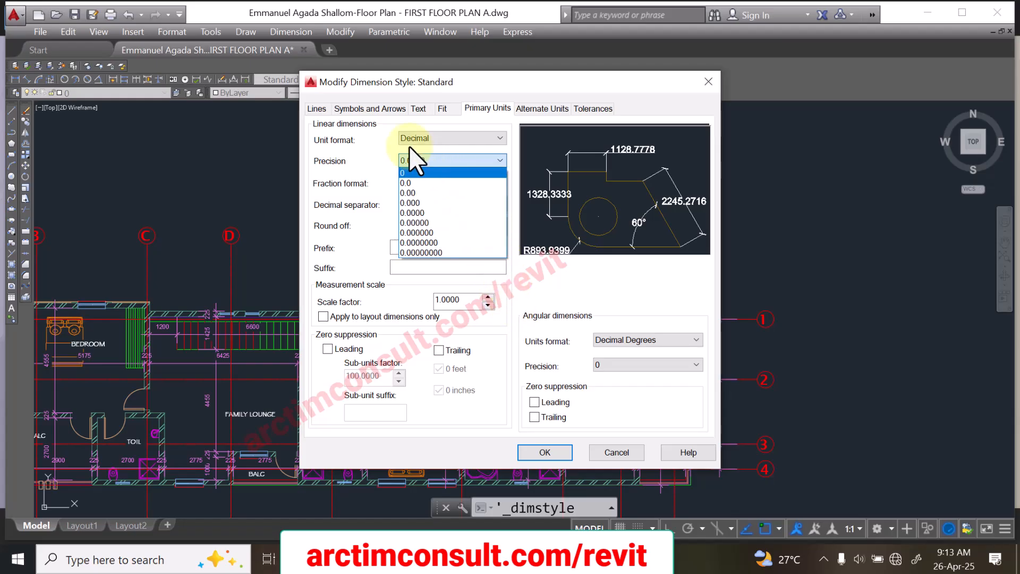
click(407, 174)
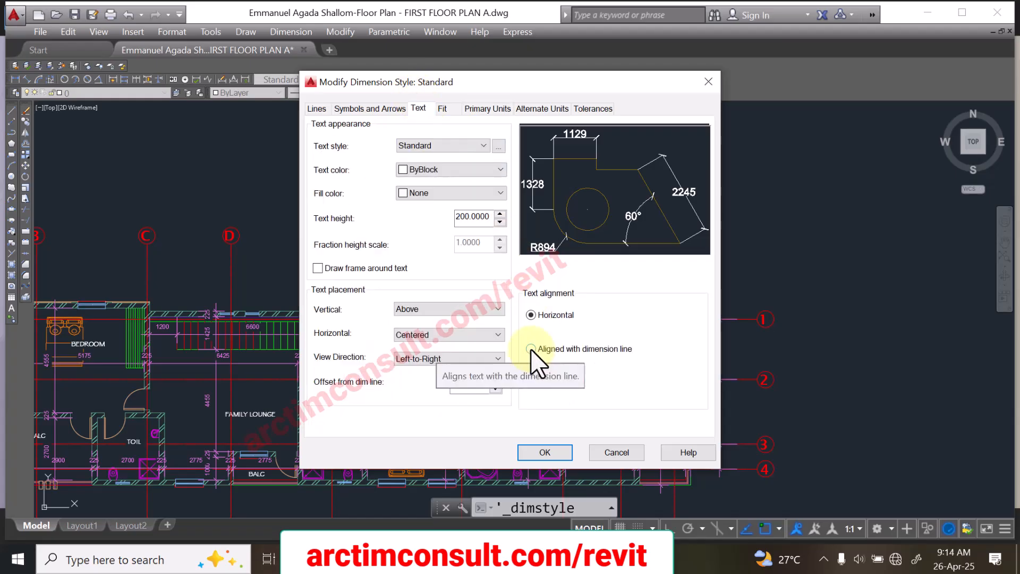
click(531, 349)
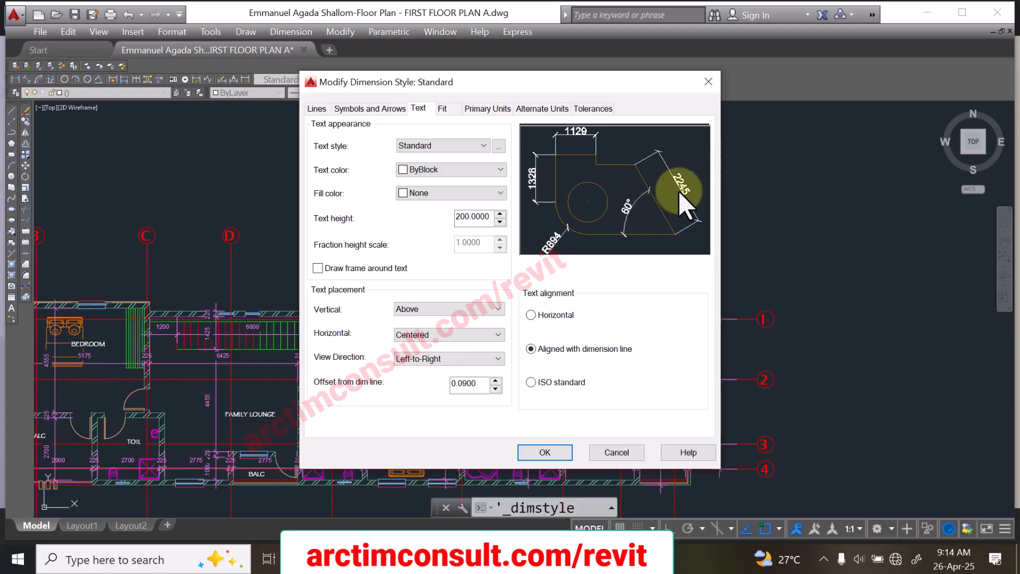
Step: Extend the Standard style's extension lines 400 beyond the dimension lines, then make Standard the current dimension style
click(444, 110)
click(324, 110)
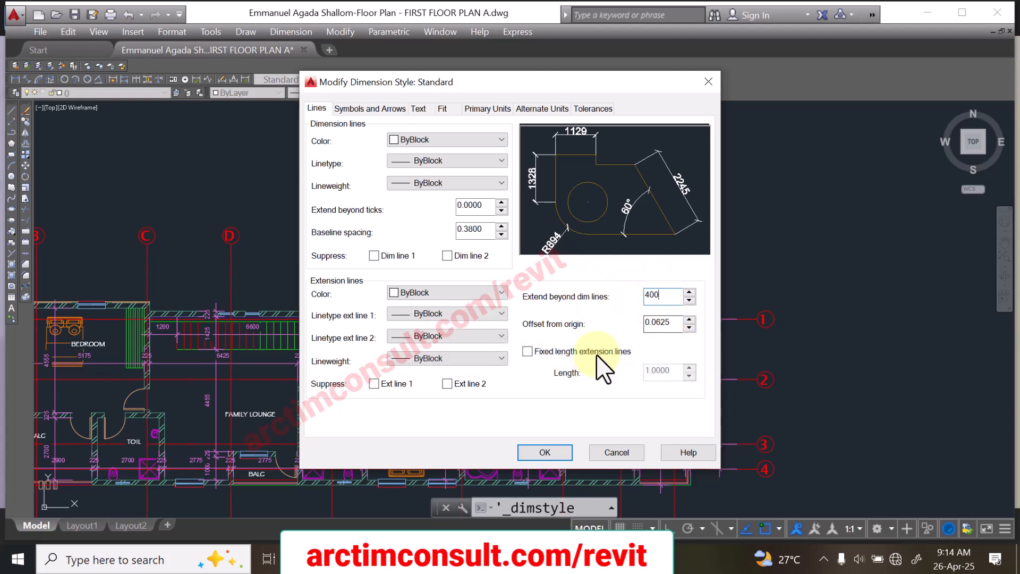
click(533, 449)
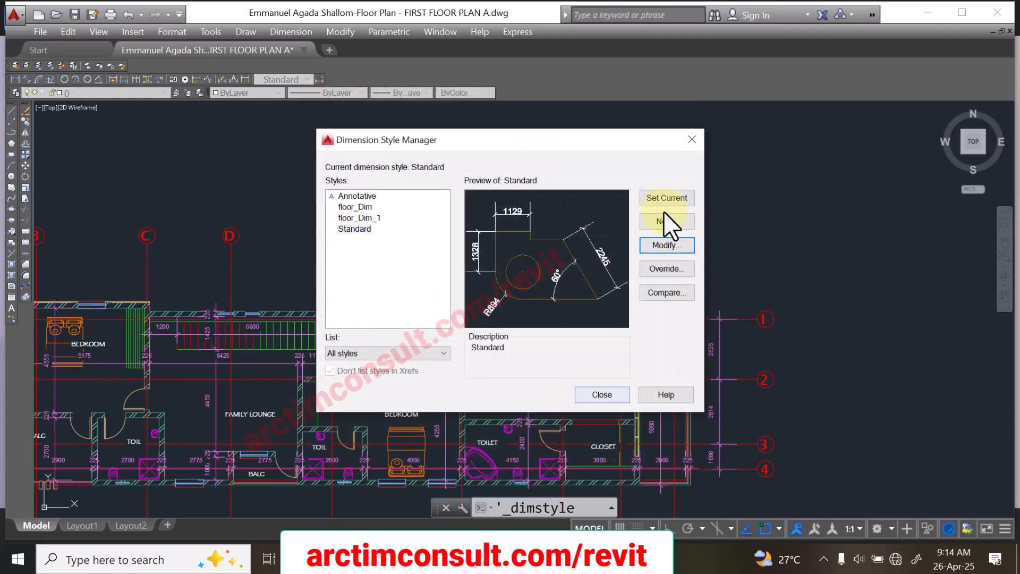
click(652, 196)
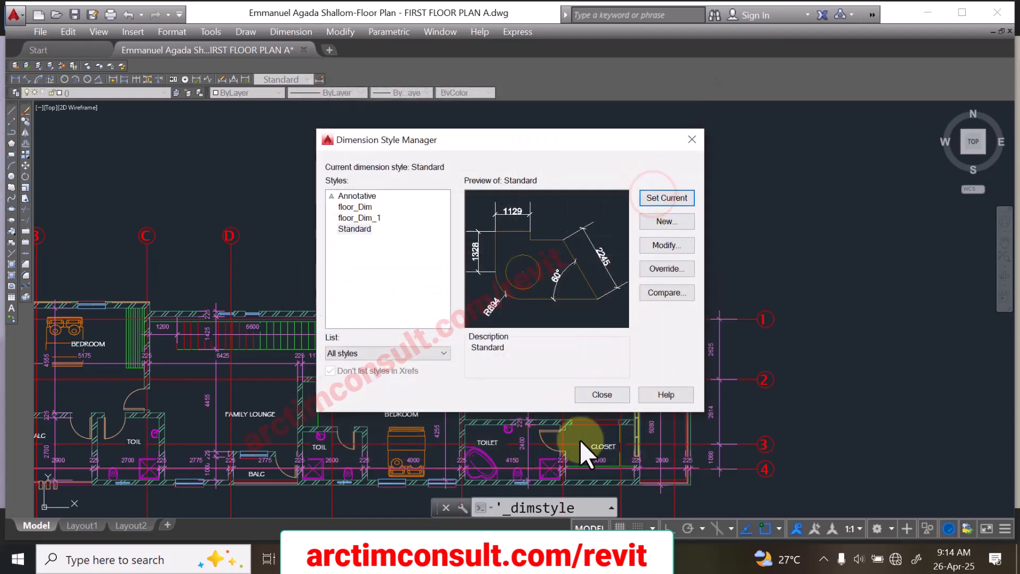
click(593, 393)
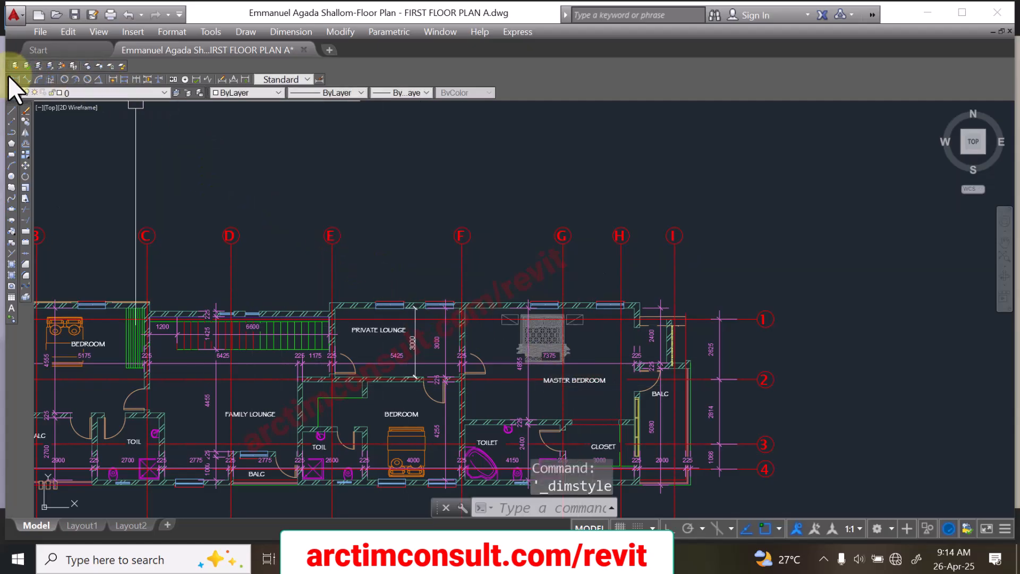
click(26, 78)
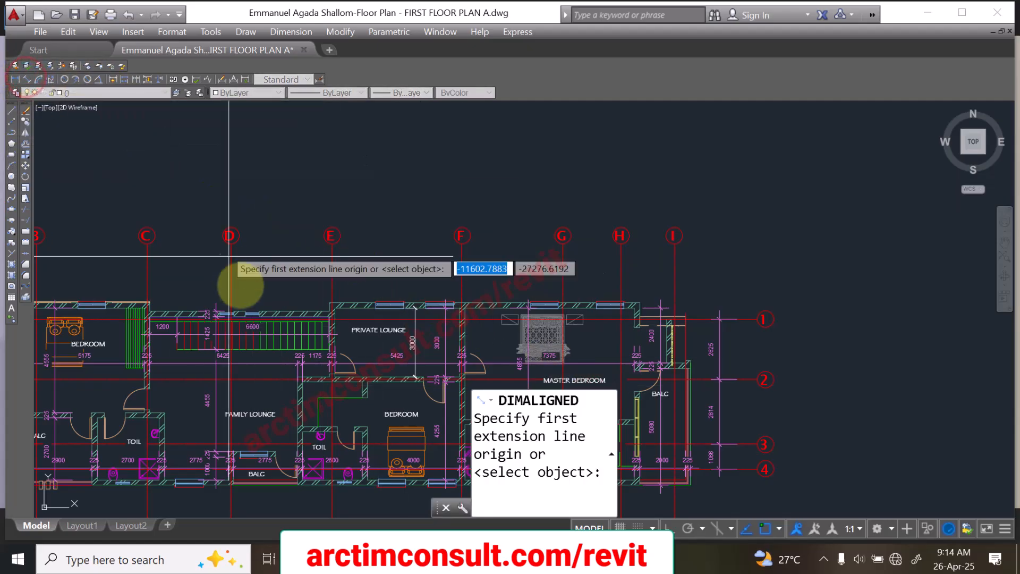
scroll(231, 398, up, 6)
scroll(255, 358, down, 4)
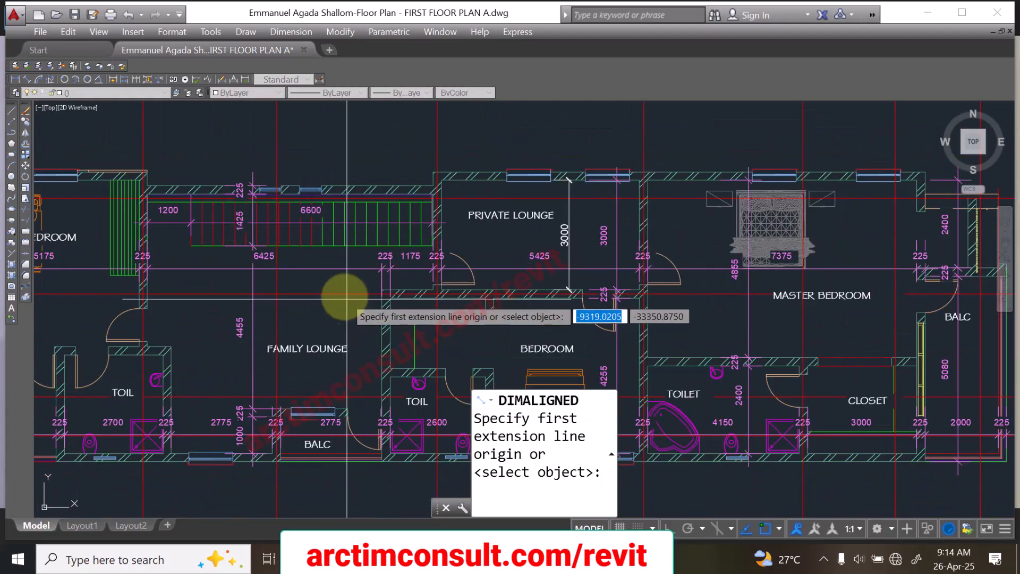
scroll(505, 212, up, 3)
scroll(296, 148, down, 1)
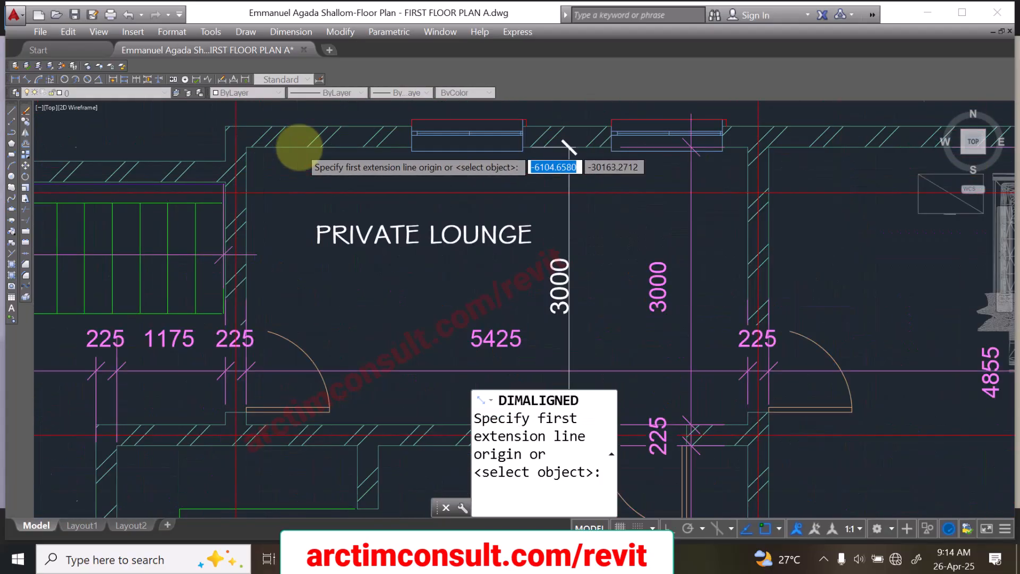
scroll(299, 146, up, 2)
click(299, 147)
scroll(316, 451, down, 3)
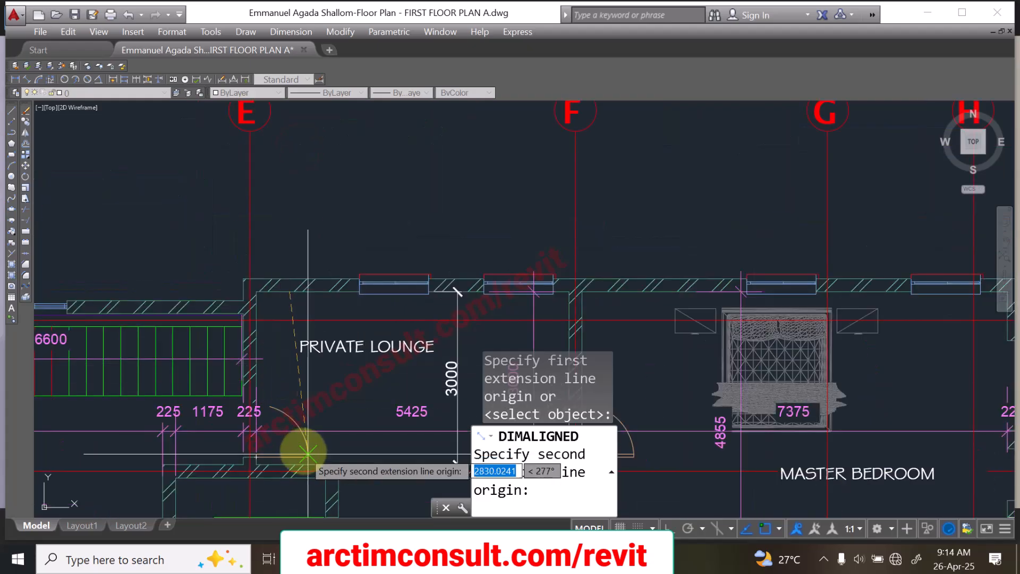
scroll(299, 471, up, 3)
click(297, 471)
scroll(234, 258, up, 3)
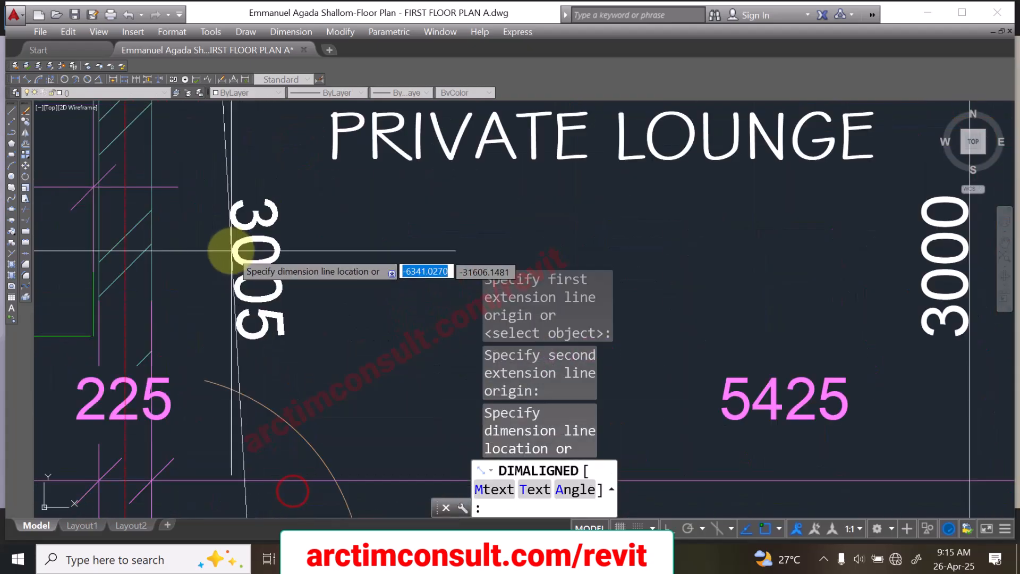
scroll(243, 259, down, 3)
scroll(247, 229, up, 2)
right_click(268, 230)
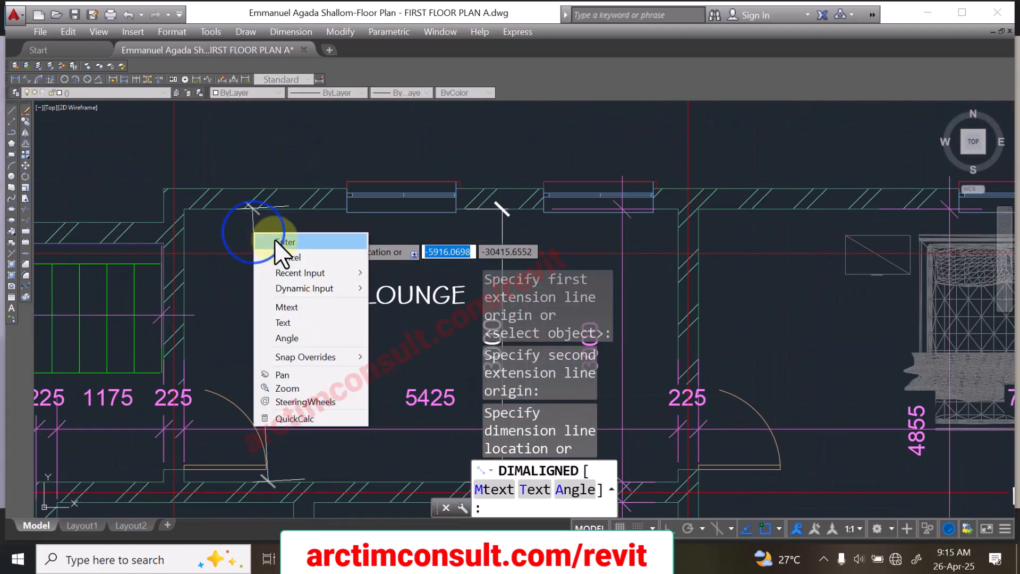
click(274, 239)
Step: Add a vertical aligned dimension between the Private Lounge's lower and upper inner wall faces, placed near the room's left wall
right_click(322, 157)
click(324, 159)
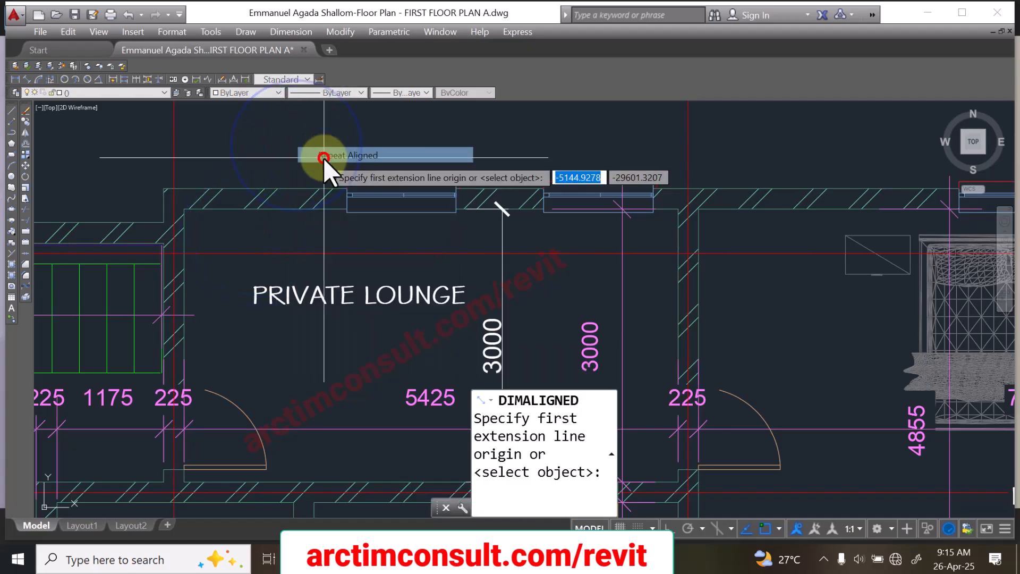
click(290, 483)
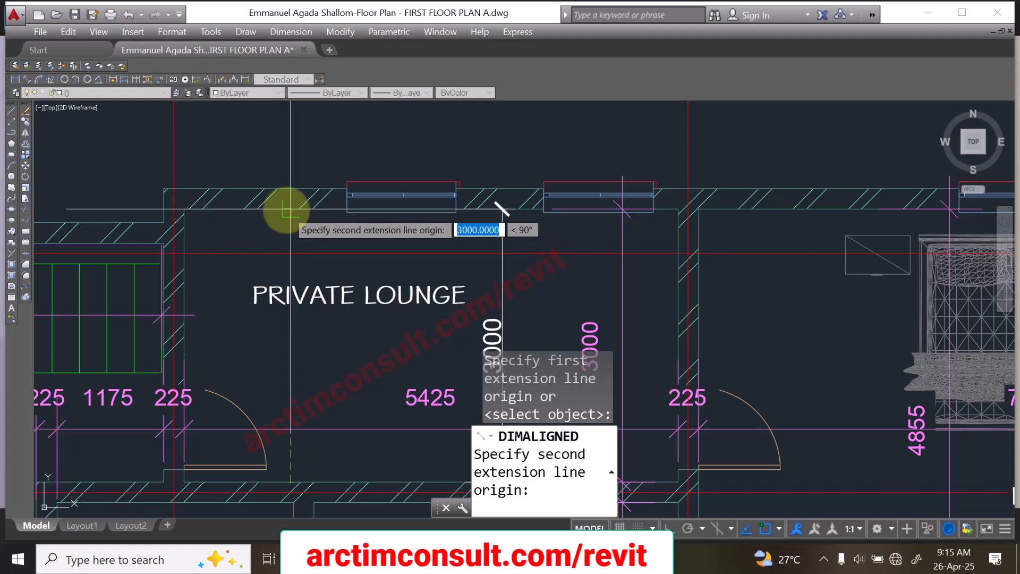
click(295, 212)
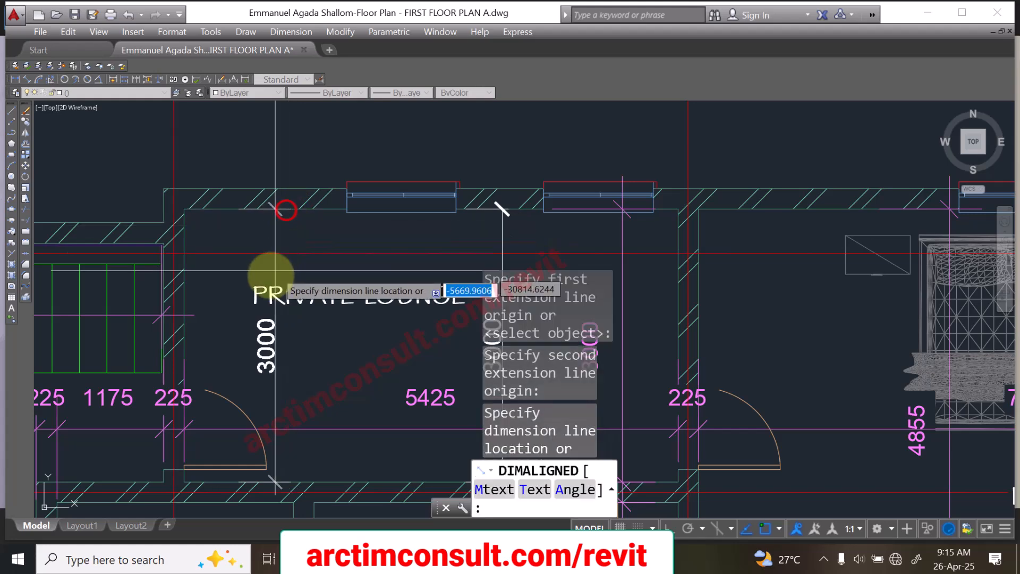
click(217, 267)
Step: Delete the entire first floor plan, including its grid lines and dimensions
scroll(332, 220, down, 10)
scroll(319, 208, up, 7)
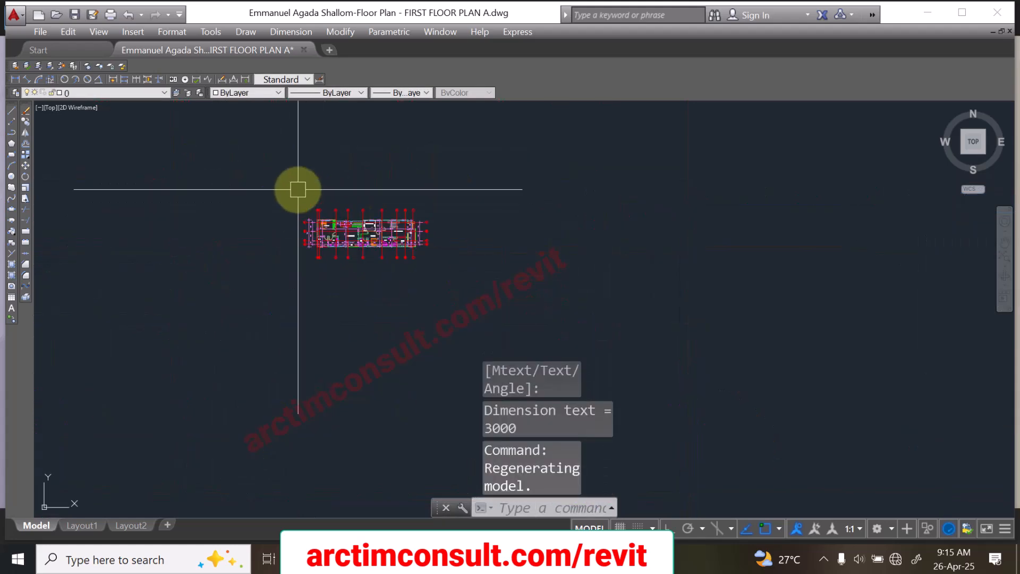
scroll(255, 200, down, 3)
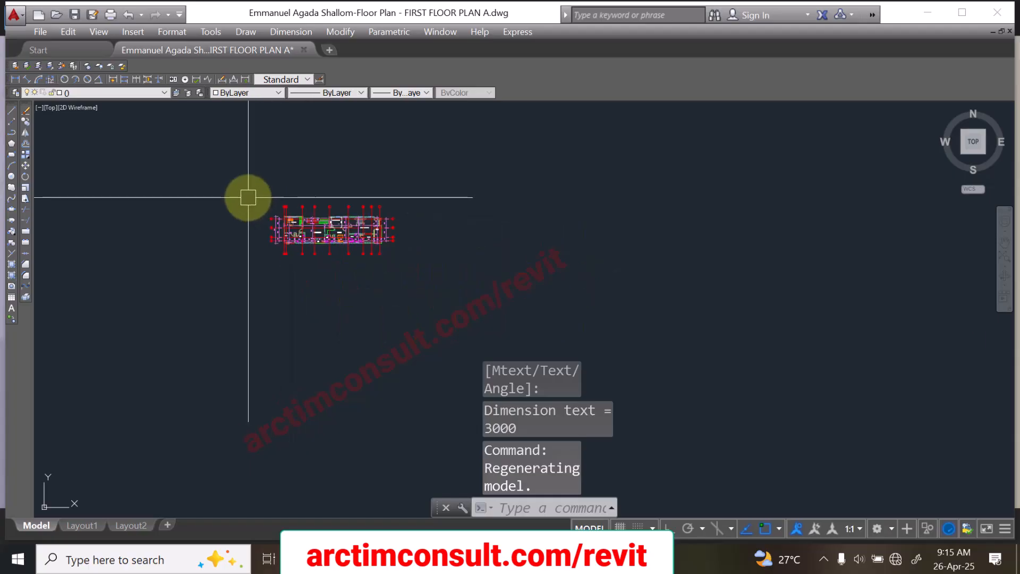
click(220, 164)
click(468, 330)
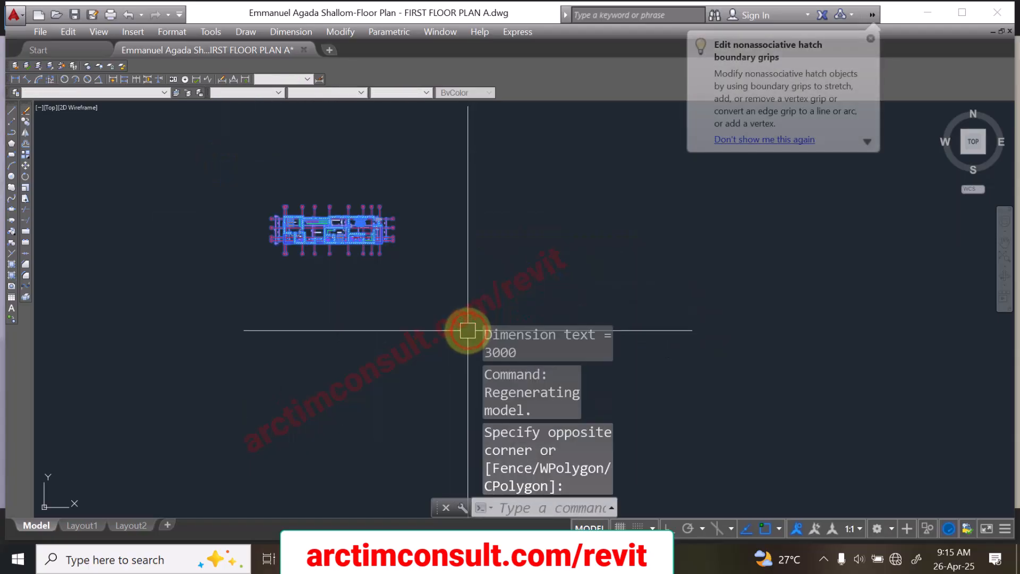
key(Delete)
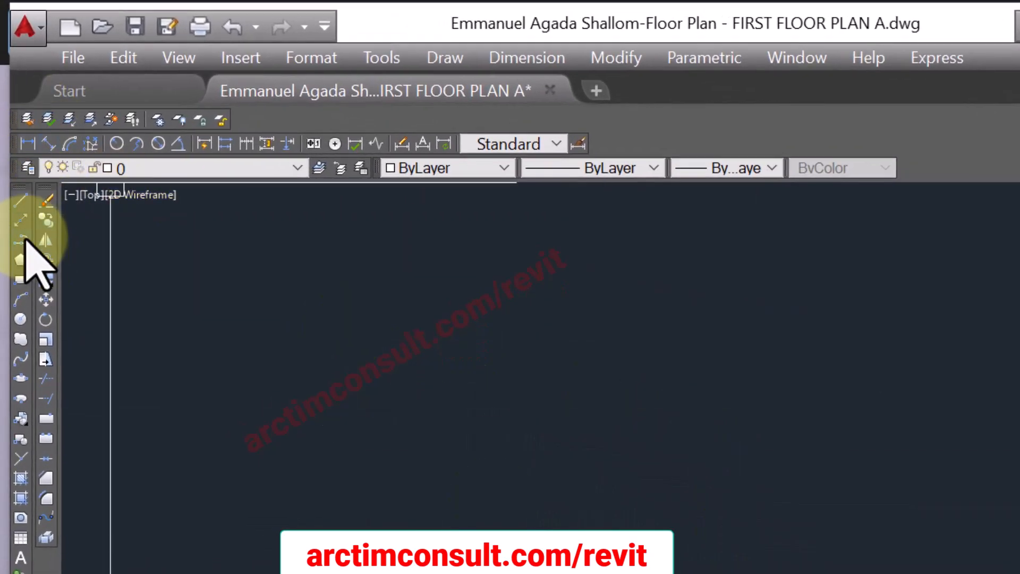
Step: Start a polyline in the empty drawing area and consult the survey plan image for the boundary lengths and bearings
click(21, 240)
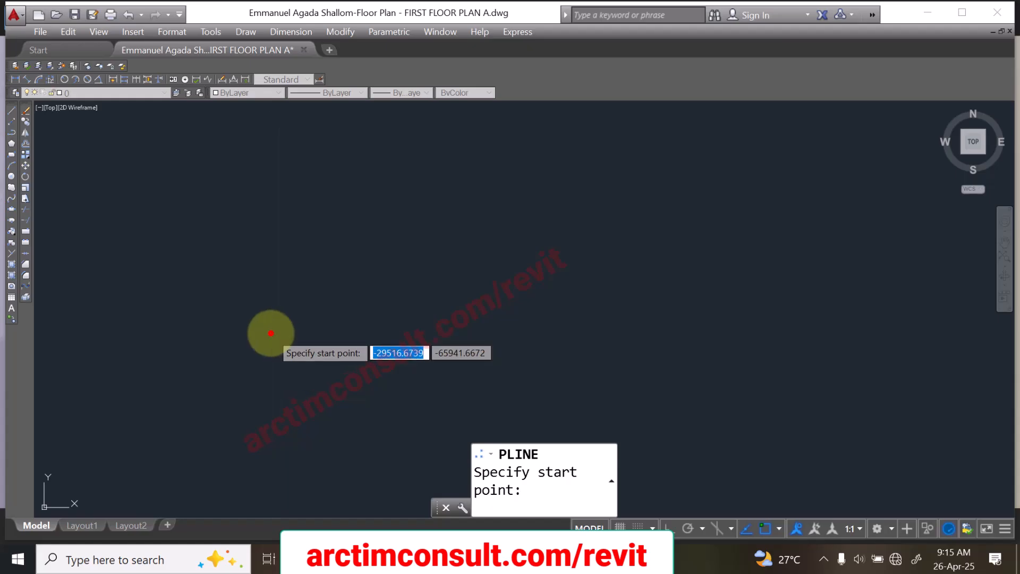
click(272, 332)
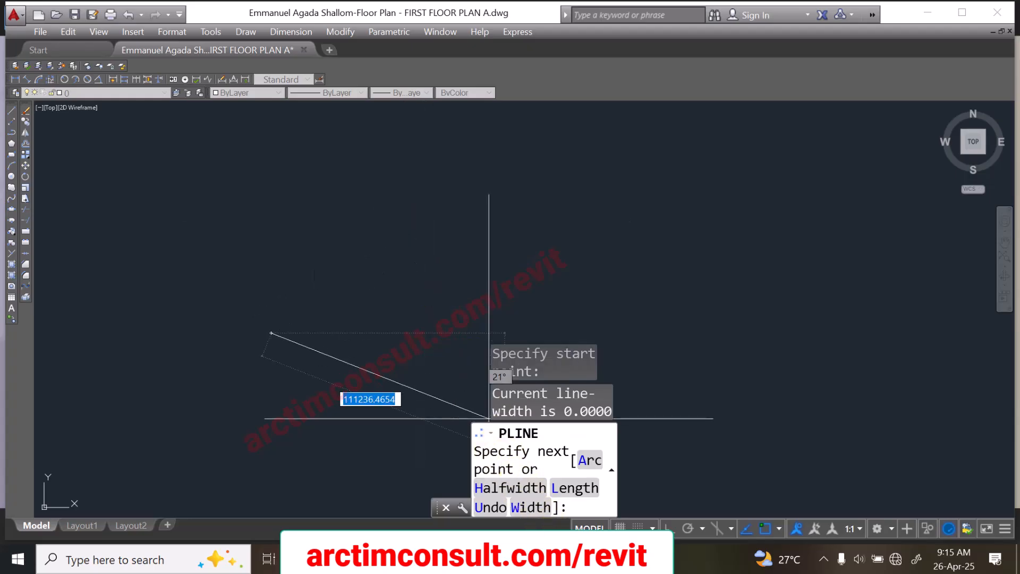
click(537, 559)
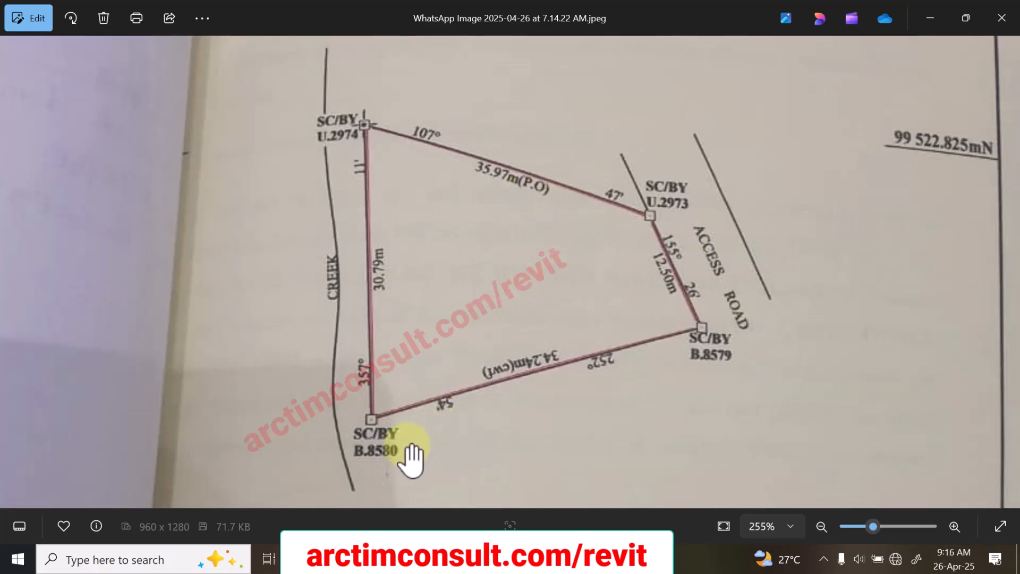
click(560, 558)
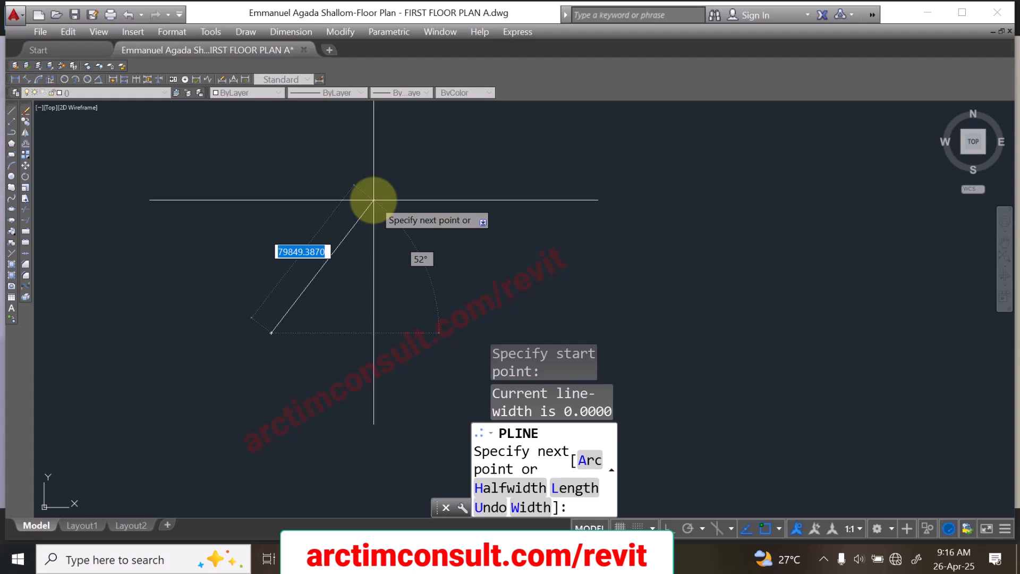
Step: Draw the first boundary segment of the polyline with a relative length of 35970 at an angle of 107d47'
text(@)
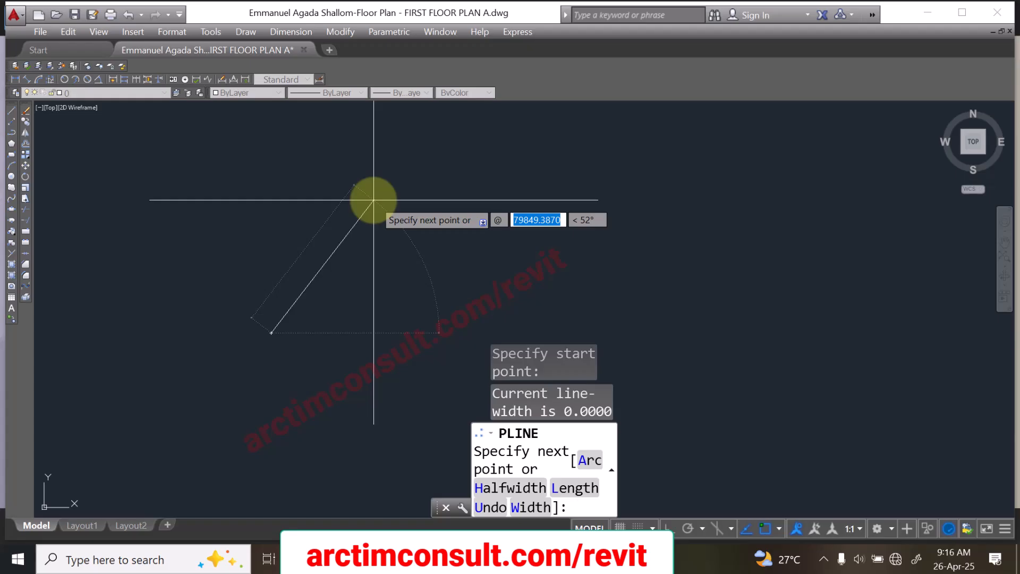
text(3597)
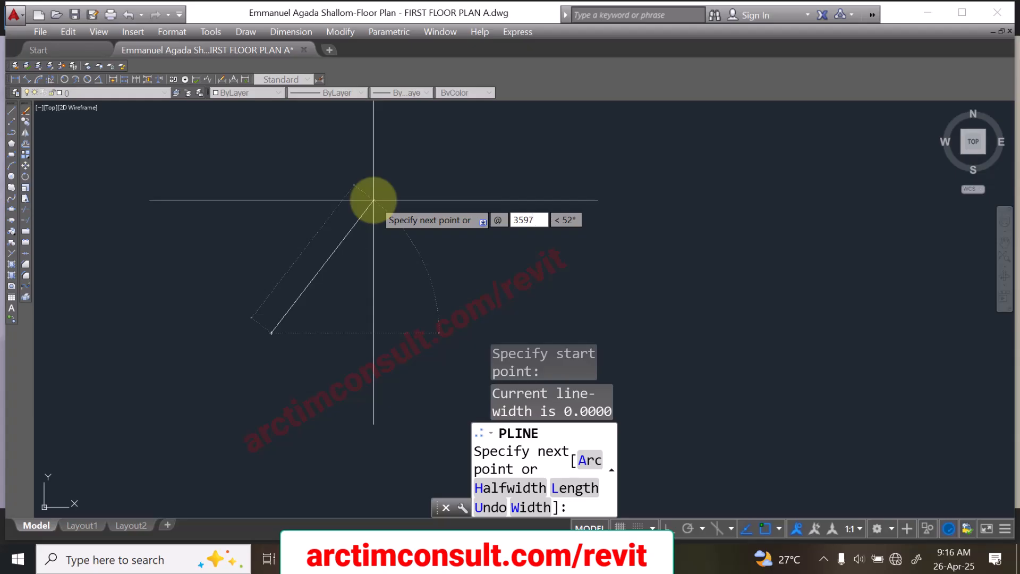
text(0)
key(Tab)
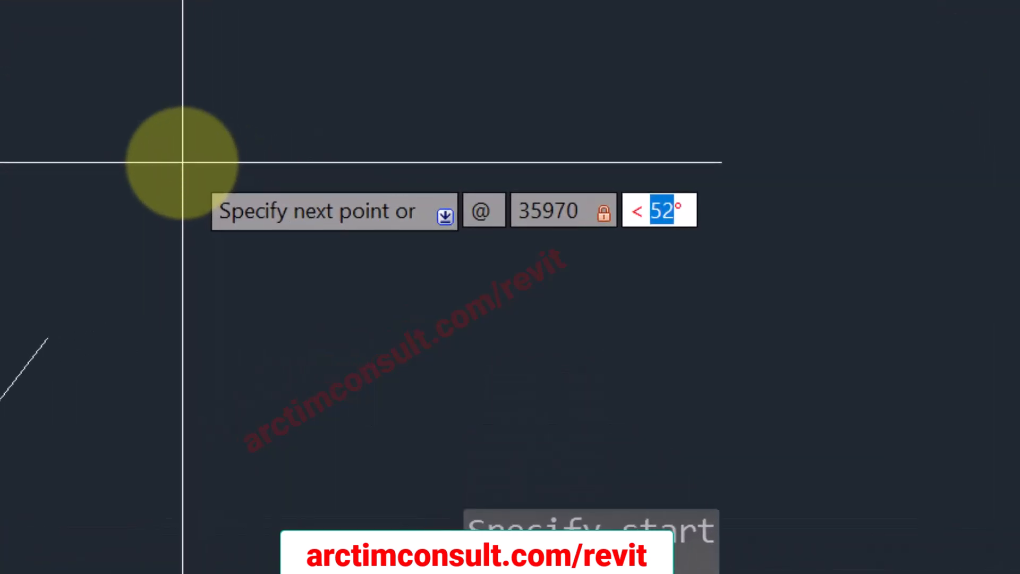
text(107)
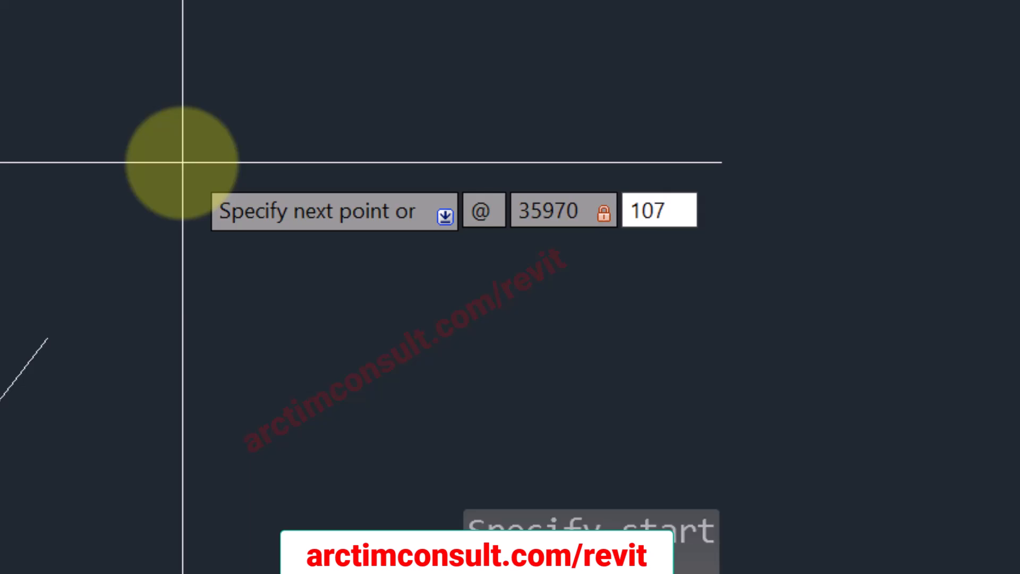
text(d)
text(47)
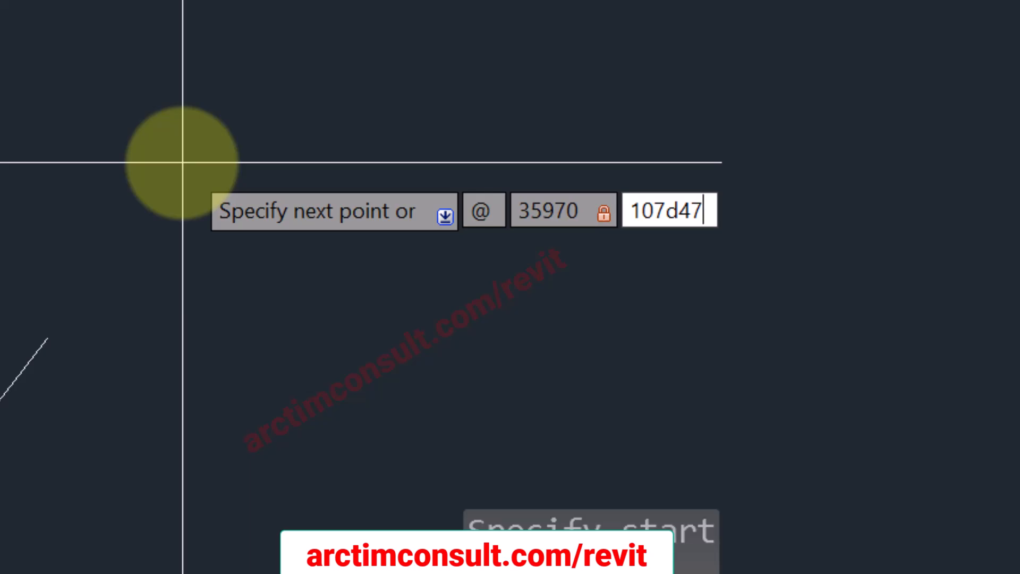
text(')
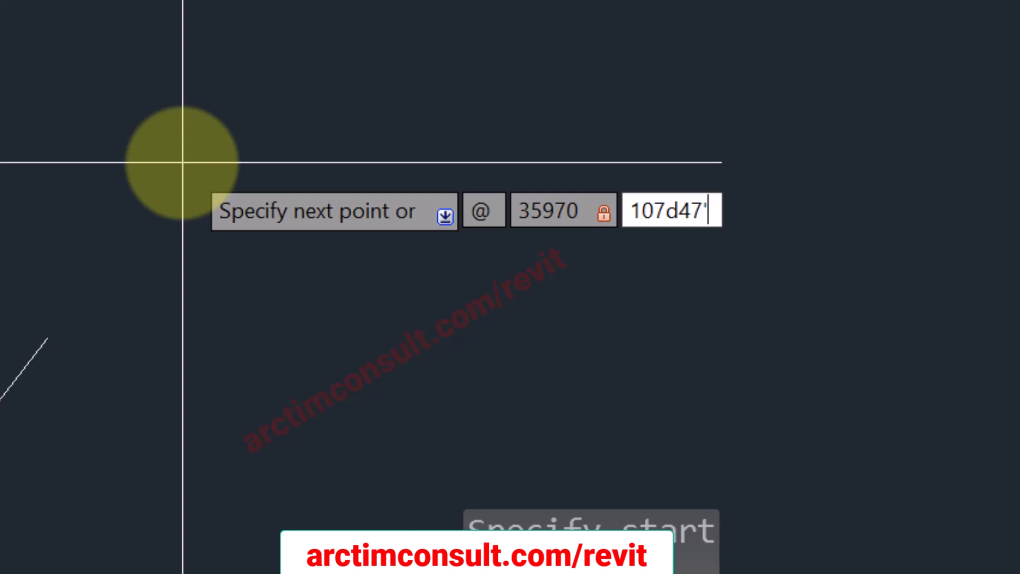
key(Return)
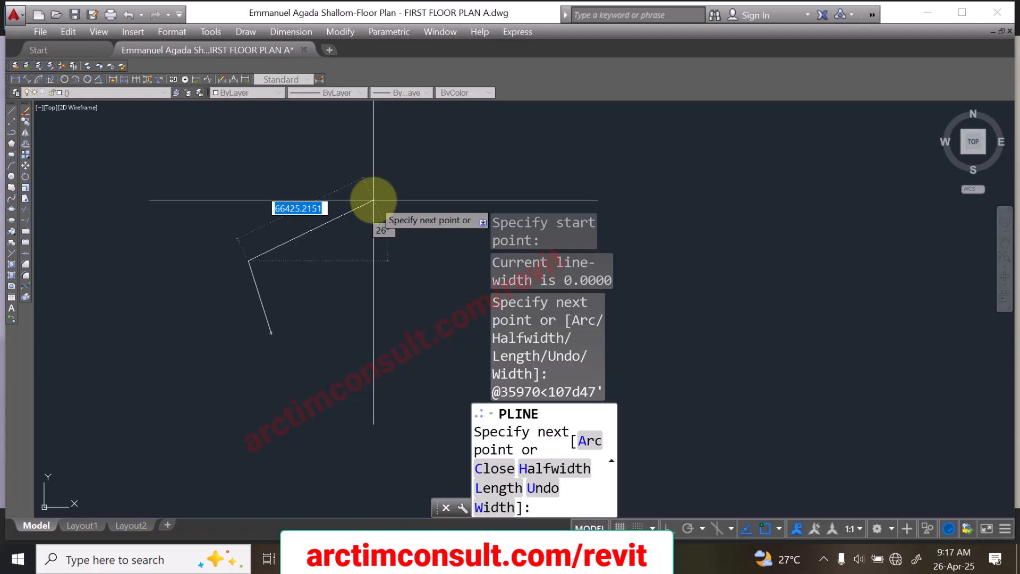
Step: Check the survey plan image and draw the second boundary segment with a relative length of 30790 at an angle of 357d11'
text(@)
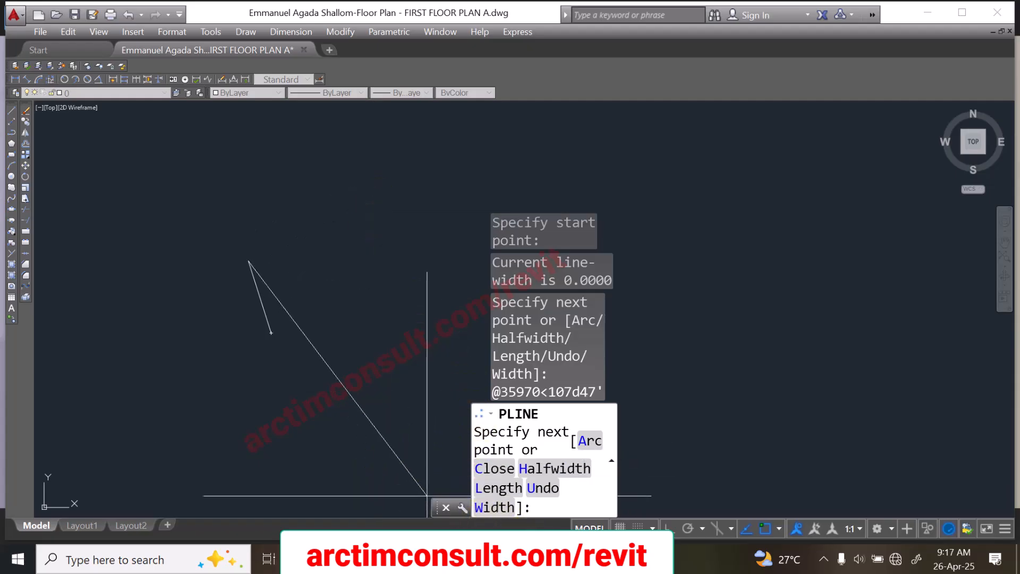
key(alt+Tab)
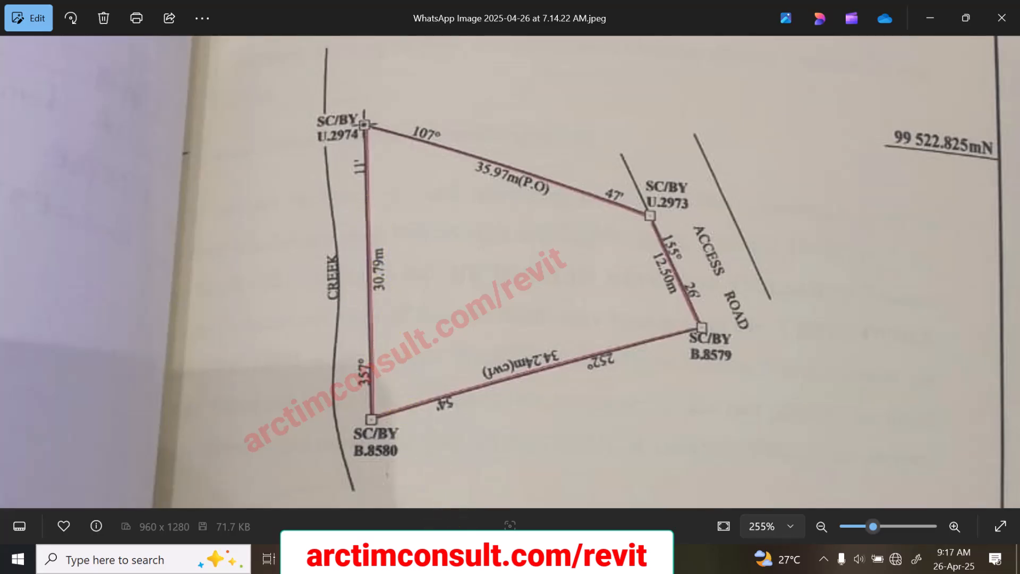
key(alt+Tab)
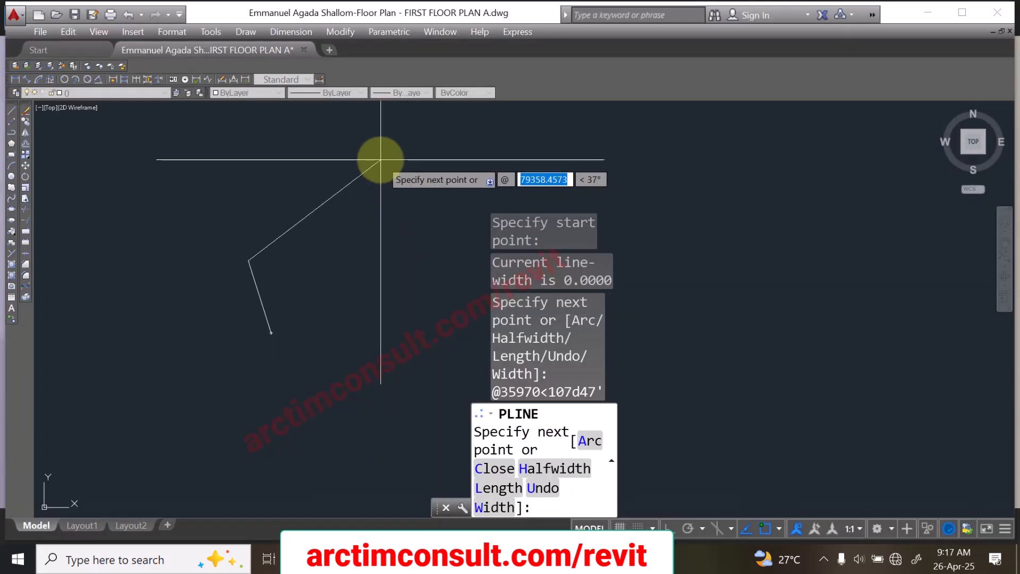
text(3)
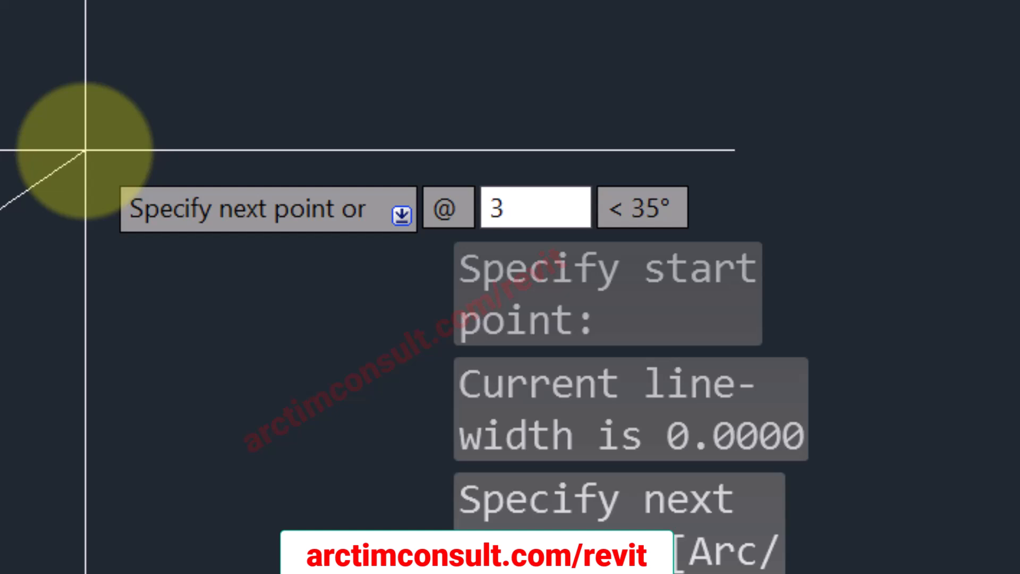
text(079)
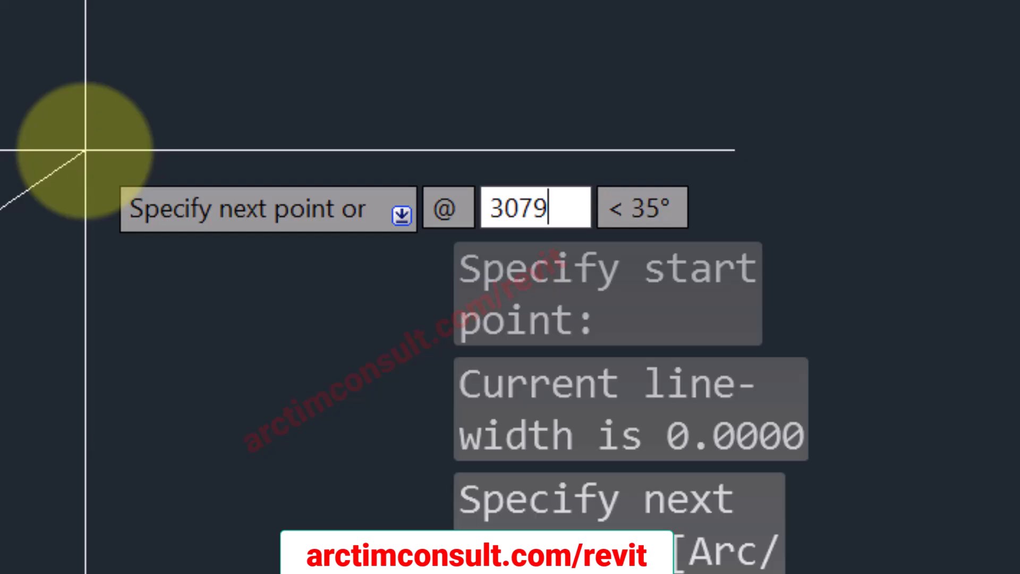
text(0)
key(Tab)
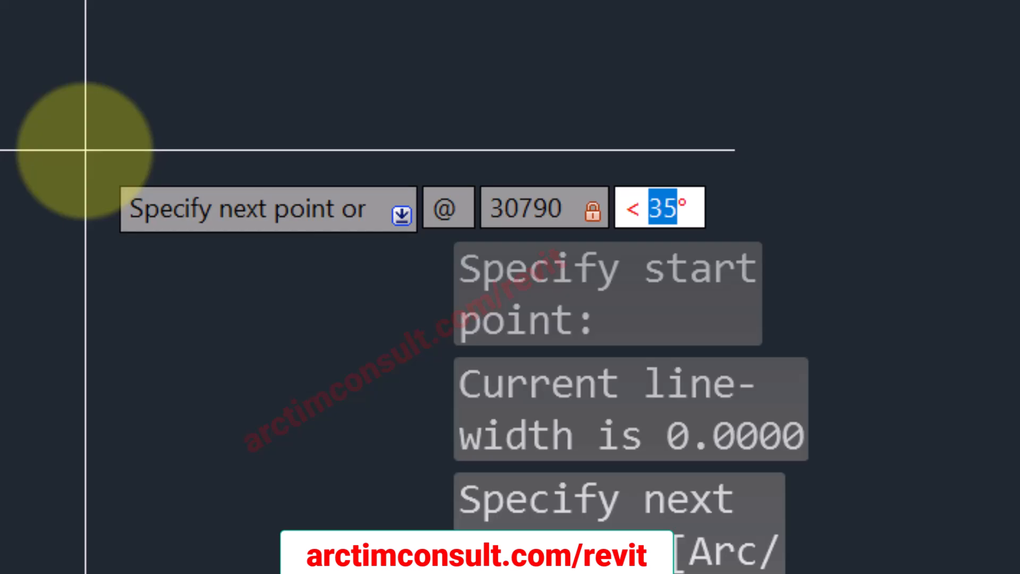
text(357)
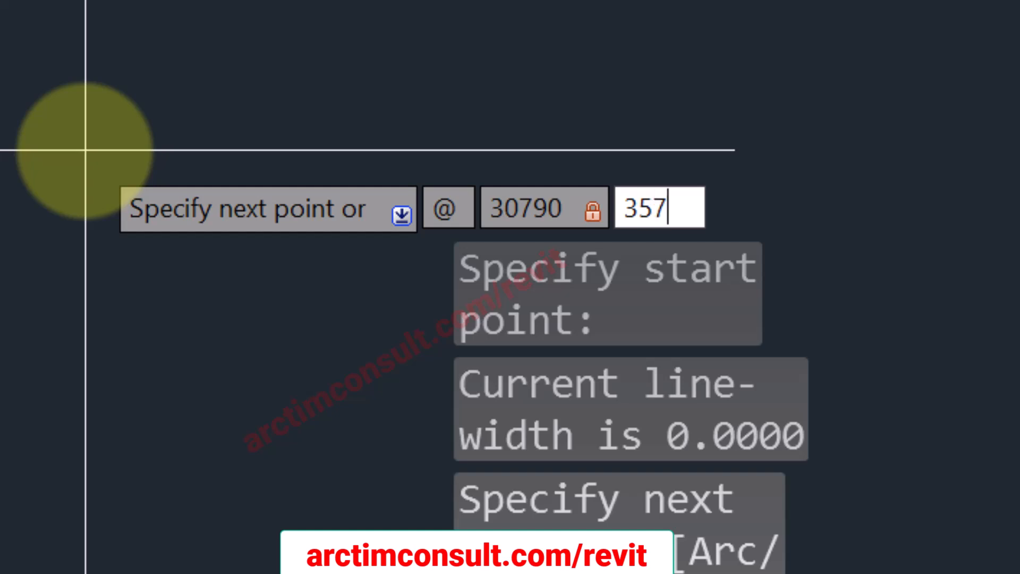
text(d11)
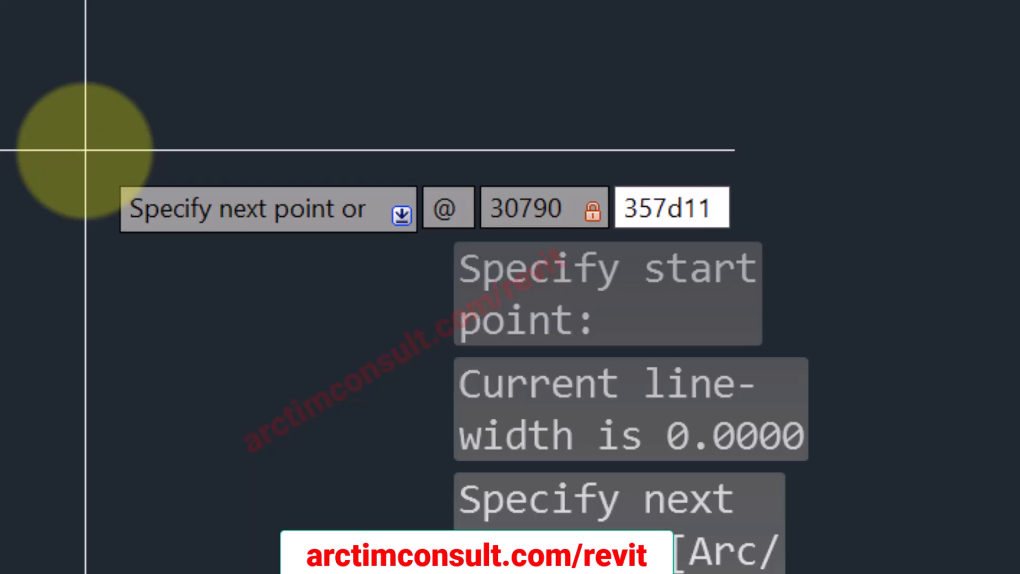
text(')
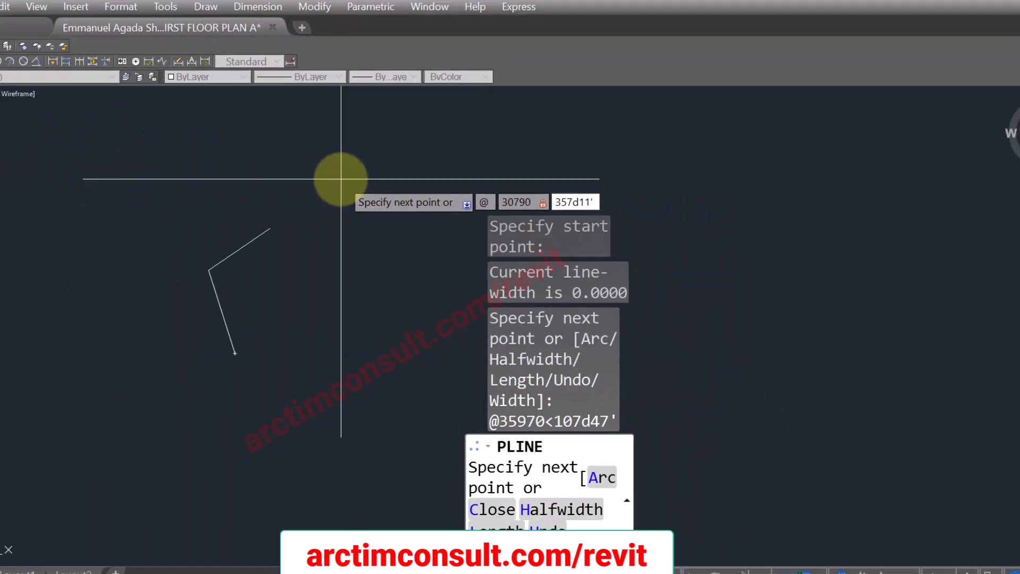
key(Return)
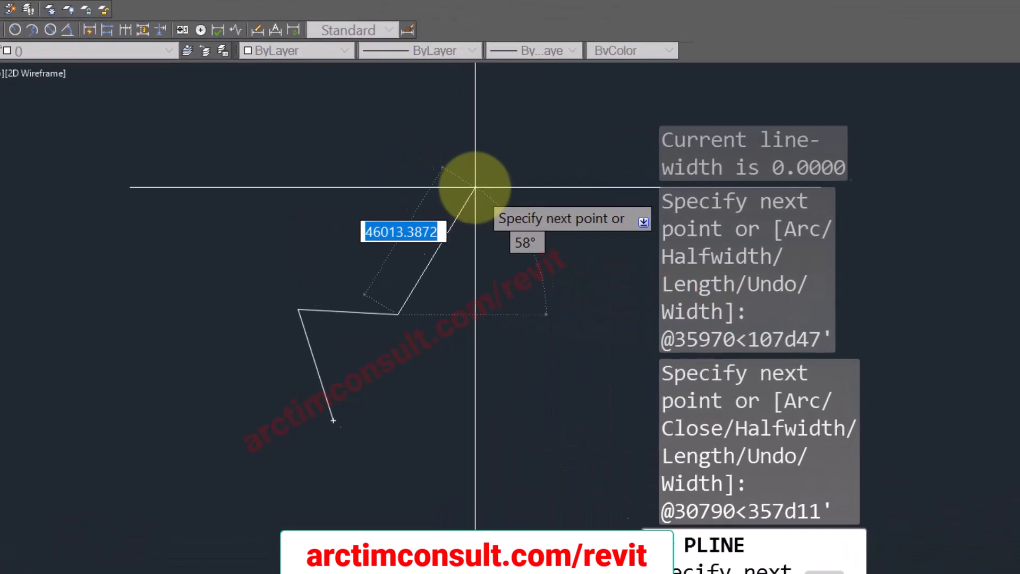
Step: Draw the third boundary segment with a relative length of 34240 at an angle of 252d54'
text(@34240)
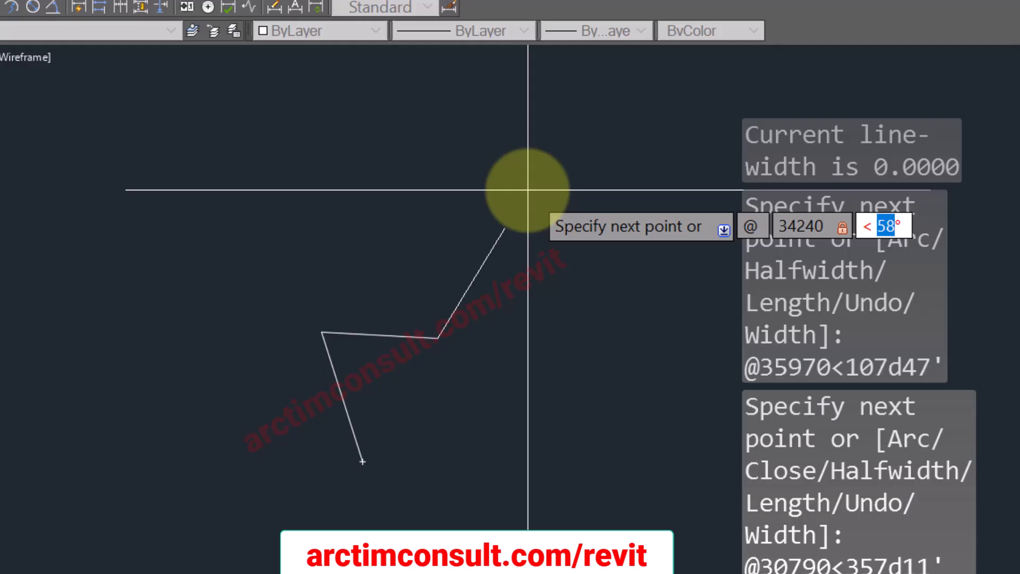
text(252d54')
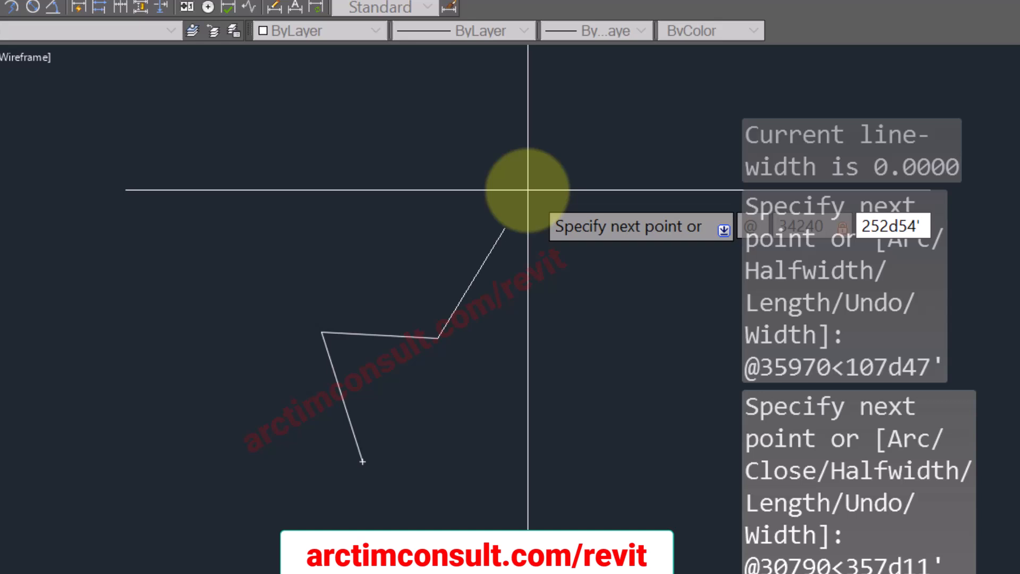
key(Return)
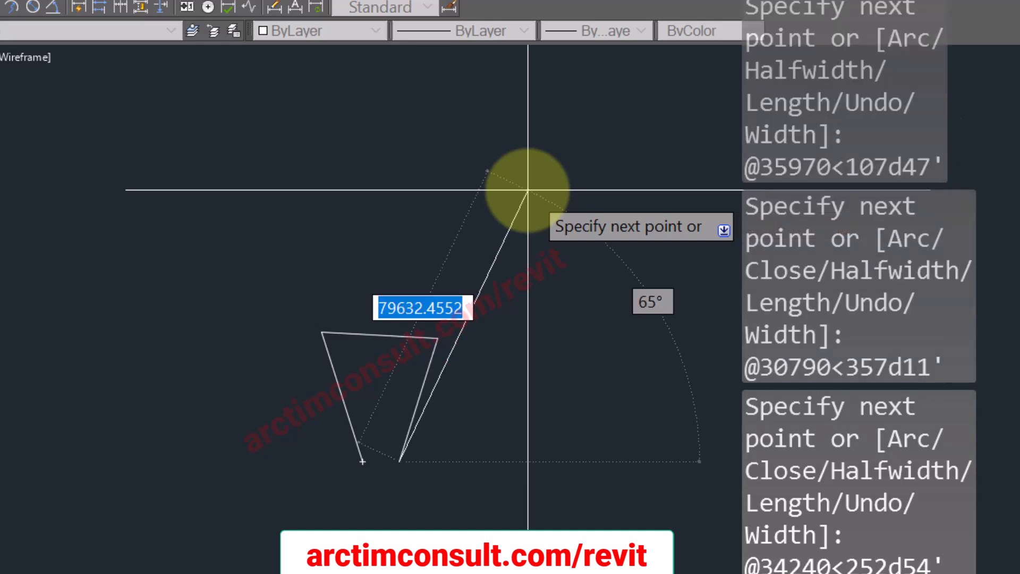
Step: Consult the survey plan image for the last side and close the boundary polyline back to its starting point
scroll(376, 467, up, 5)
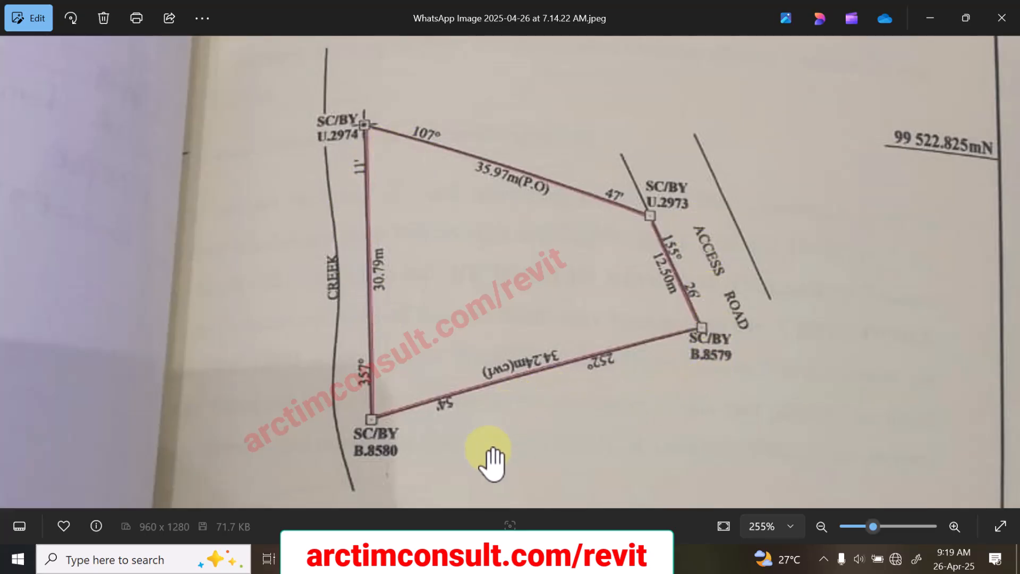
key(alt+Tab)
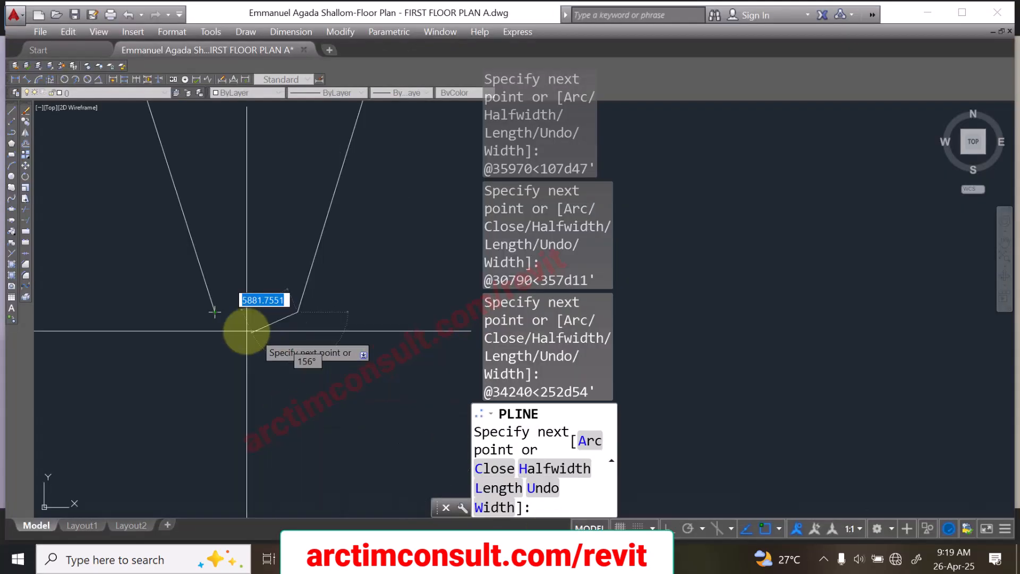
right_click(218, 299)
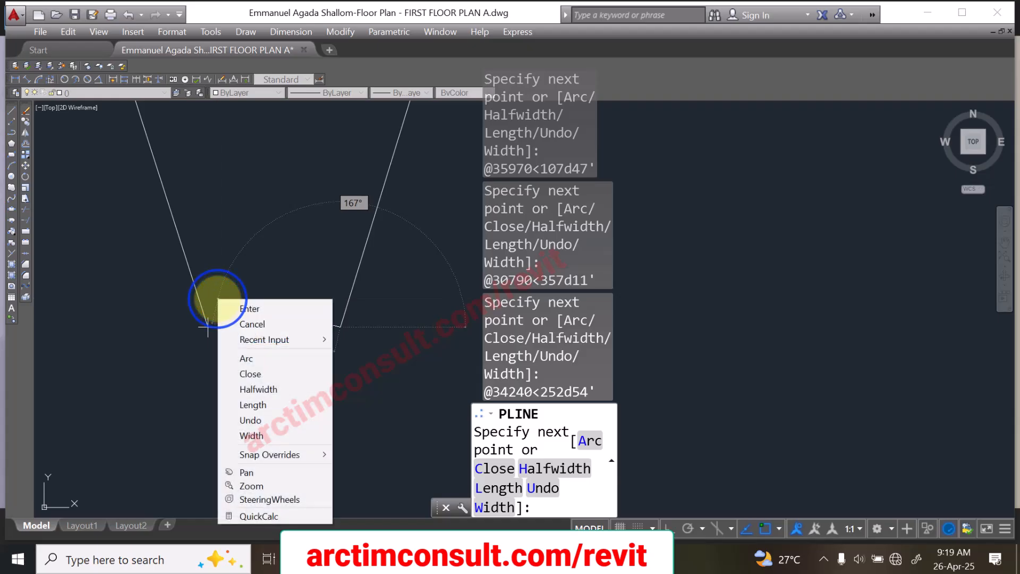
click(267, 372)
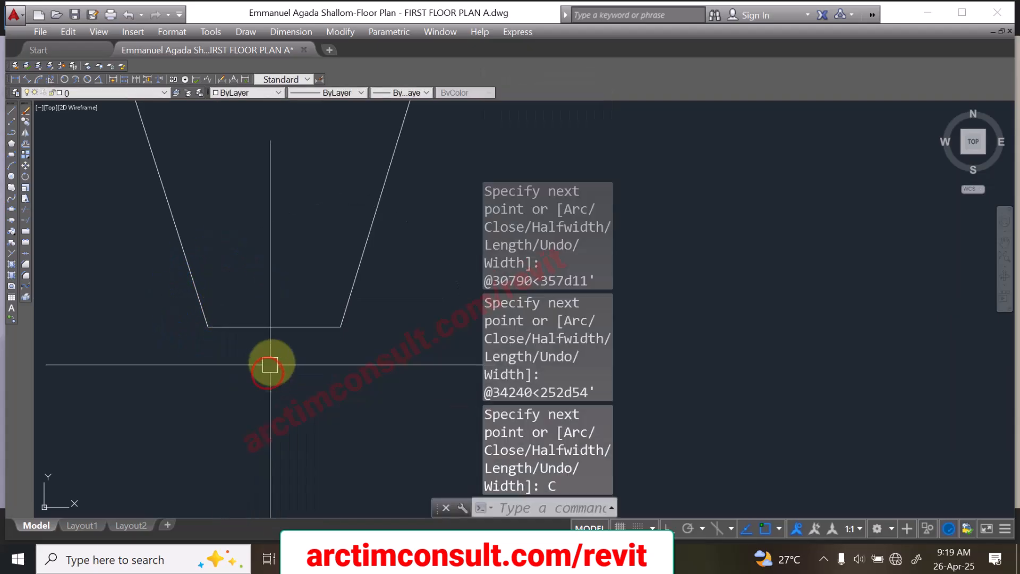
scroll(296, 334, down, 5)
scroll(302, 327, up, 3)
scroll(302, 326, up, 8)
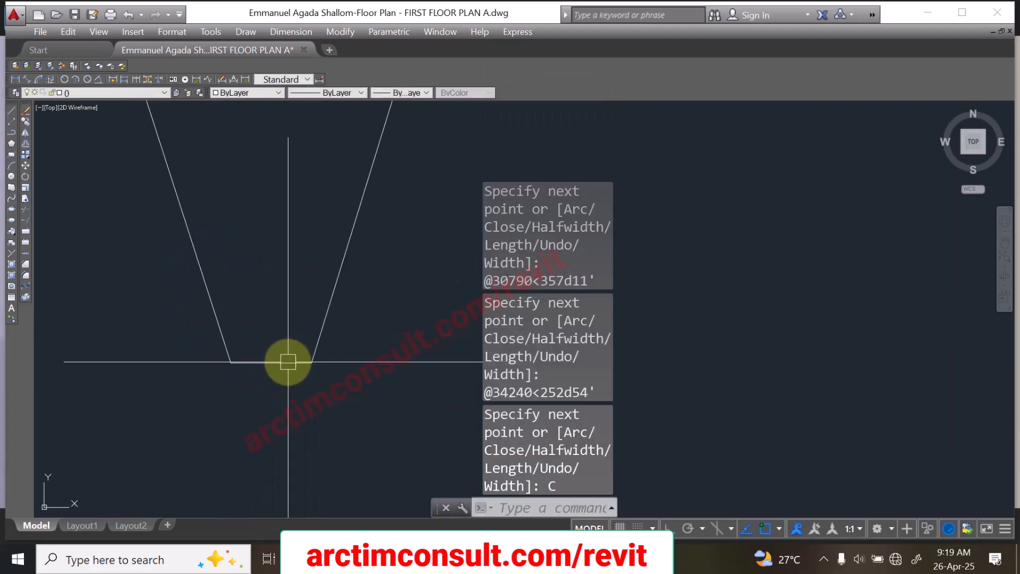
scroll(287, 360, down, 8)
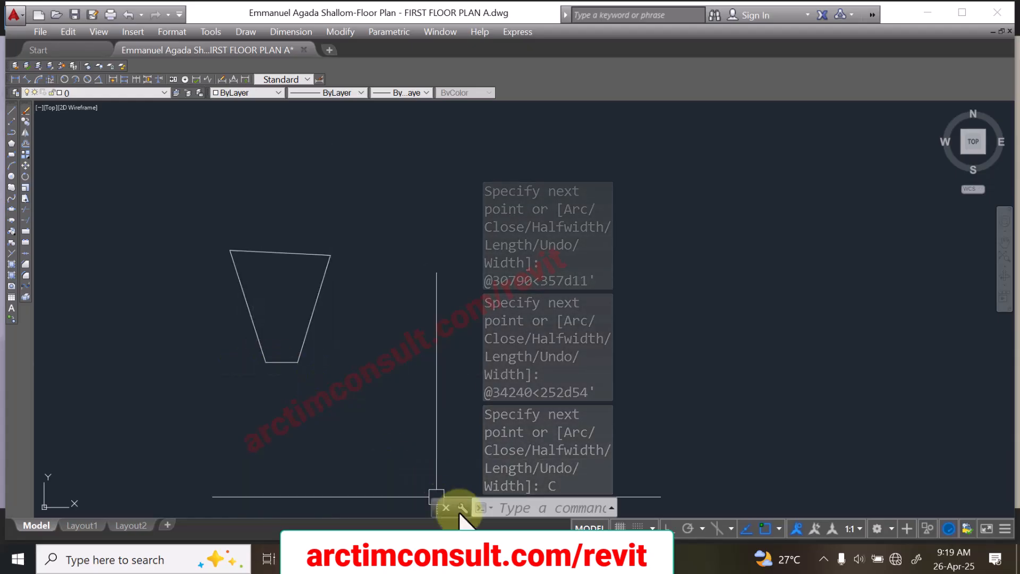
Step: Check the access road in the survey image and draw a line along the boundary's short lower edge, extending it horizontally with Ortho
key(alt+Tab)
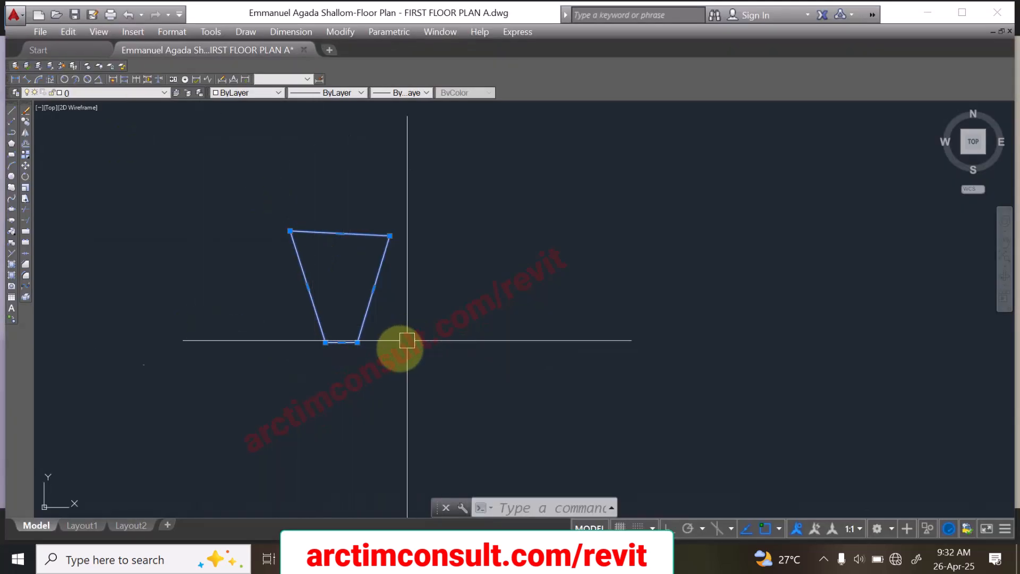
scroll(322, 340, up, 6)
scroll(289, 361, down, 2)
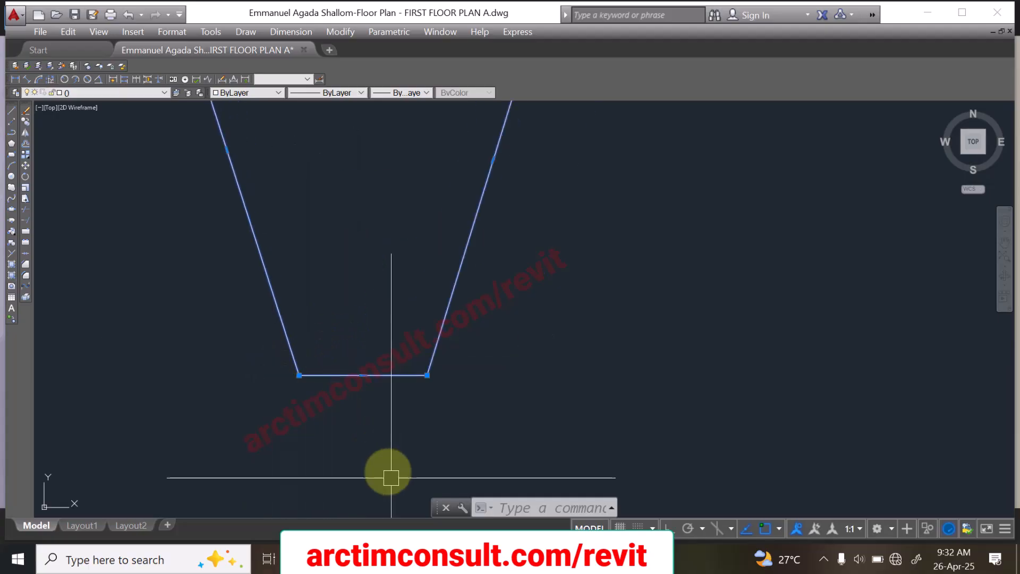
key(alt+Tab)
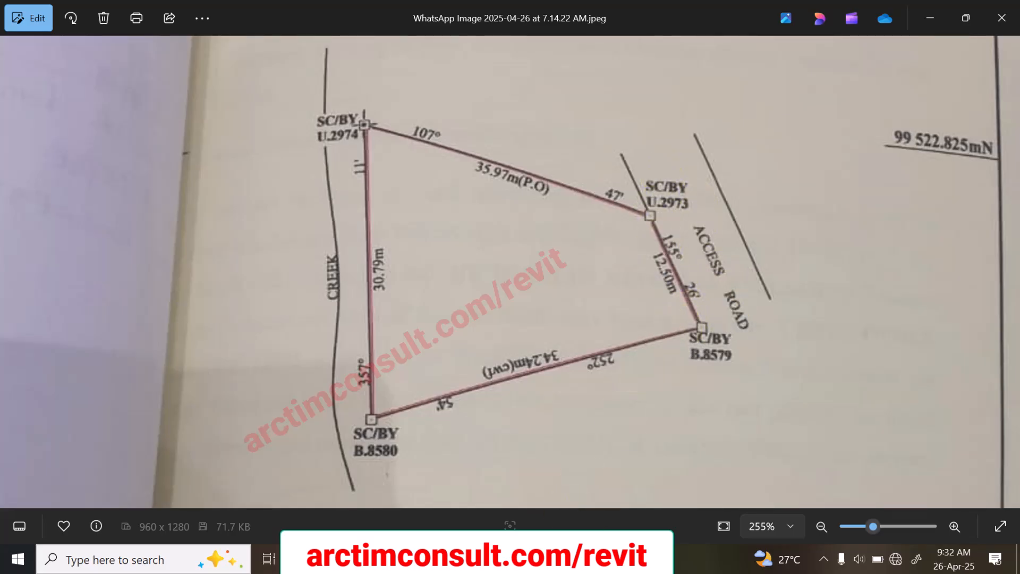
key(alt+Tab)
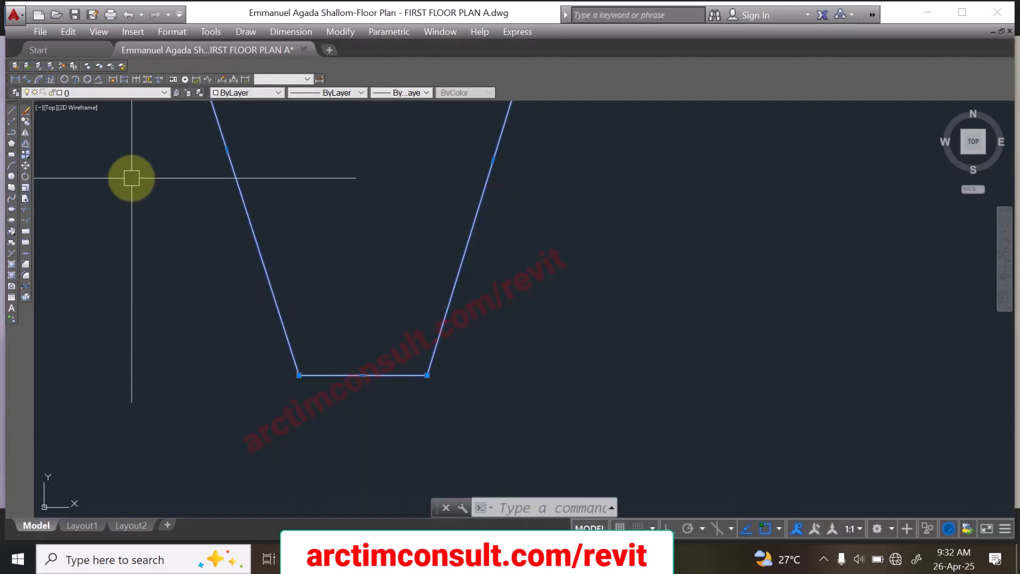
click(11, 110)
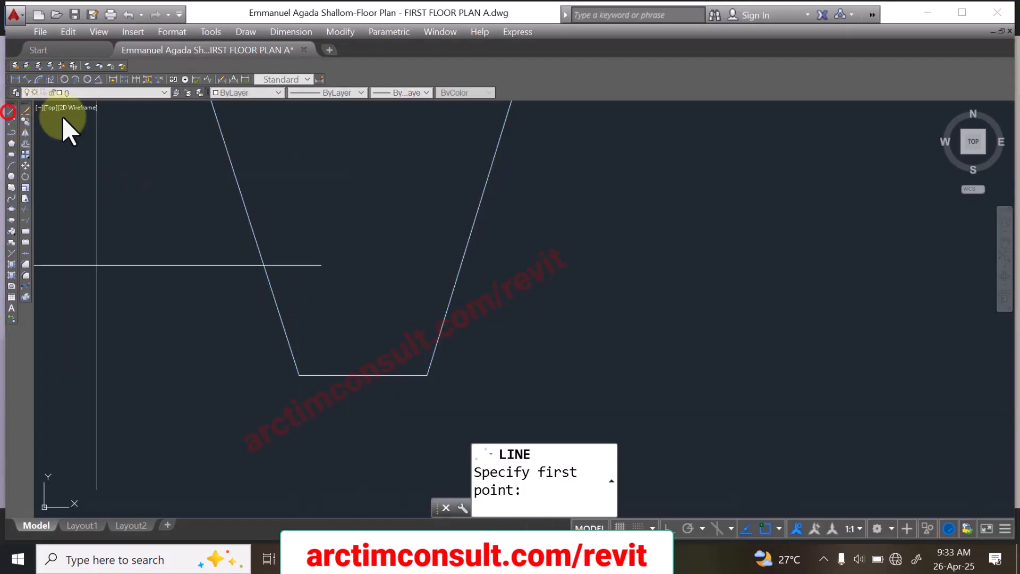
click(299, 375)
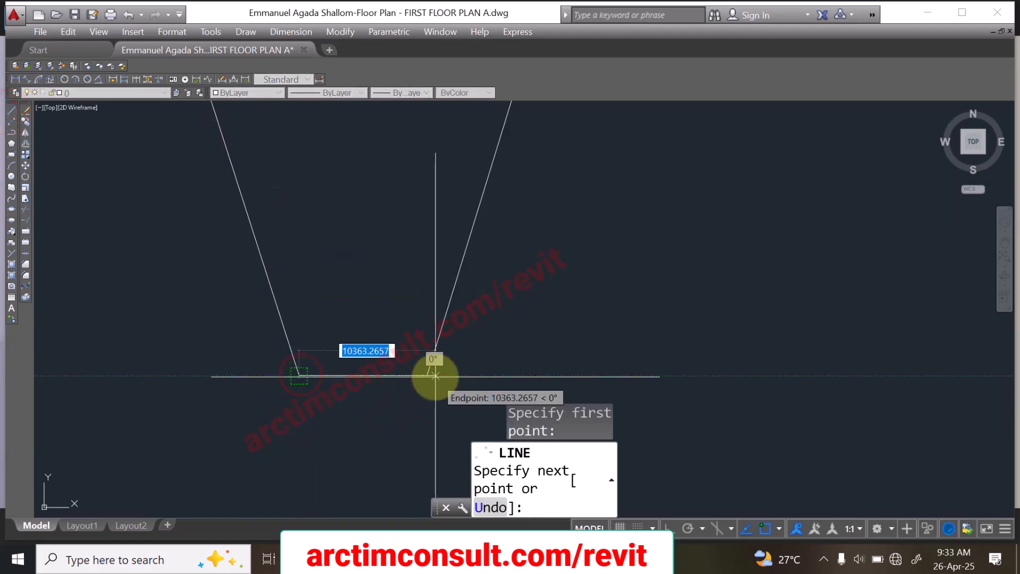
click(429, 375)
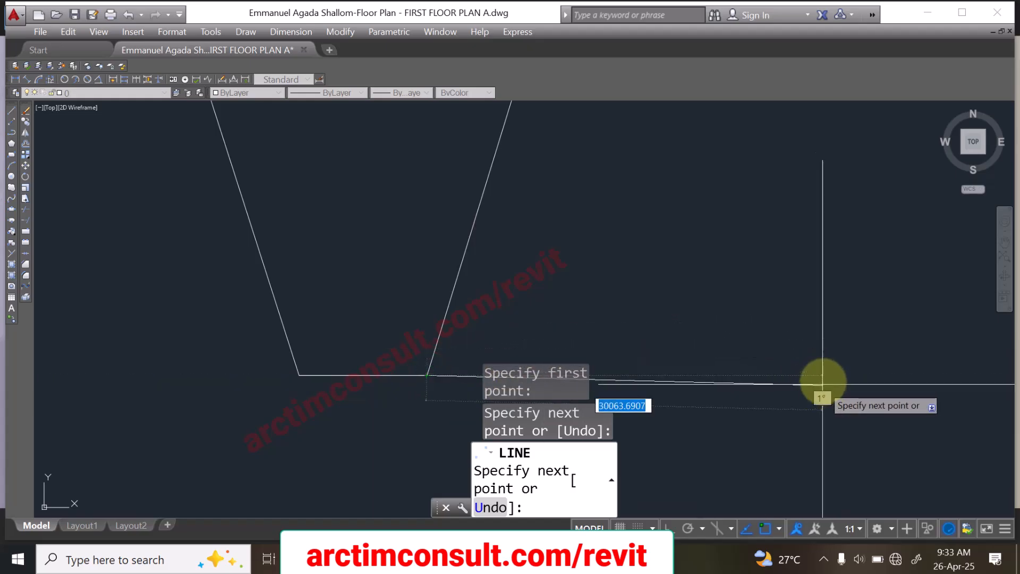
key(F8)
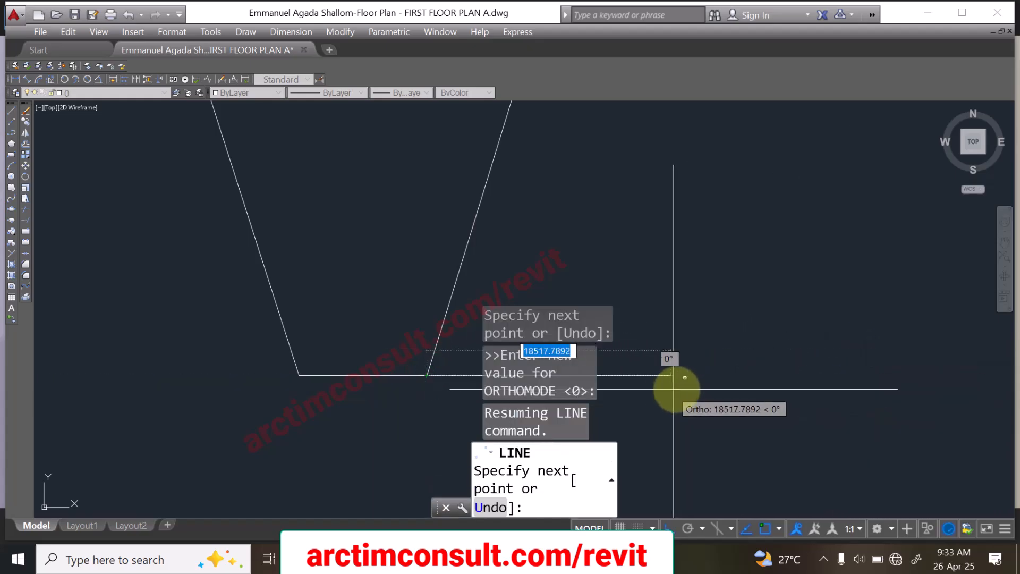
click(695, 387)
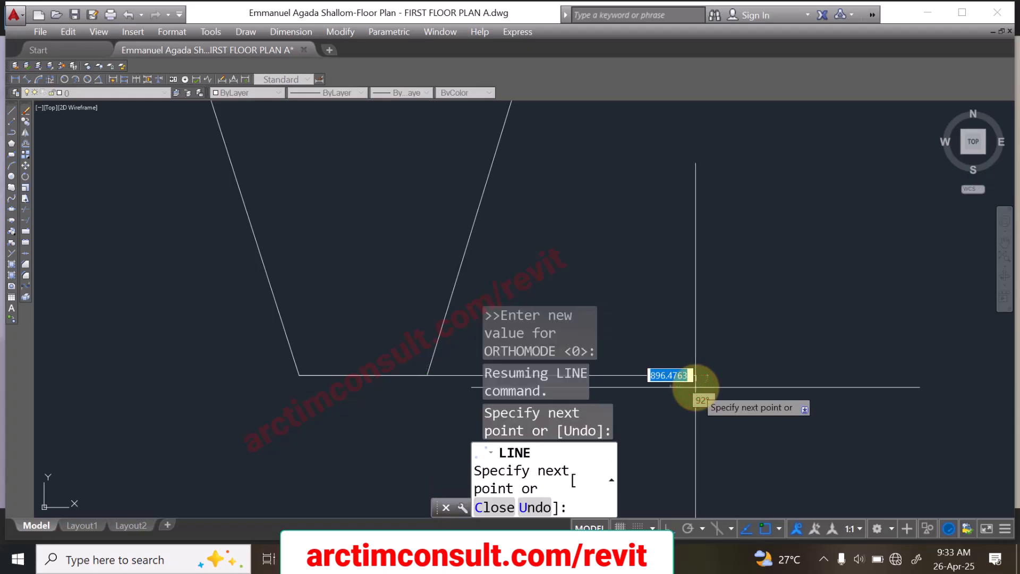
key(Escape)
Step: Move the horizontal extension line by its midpoint onto the midpoint of the boundary's short lower edge
click(624, 336)
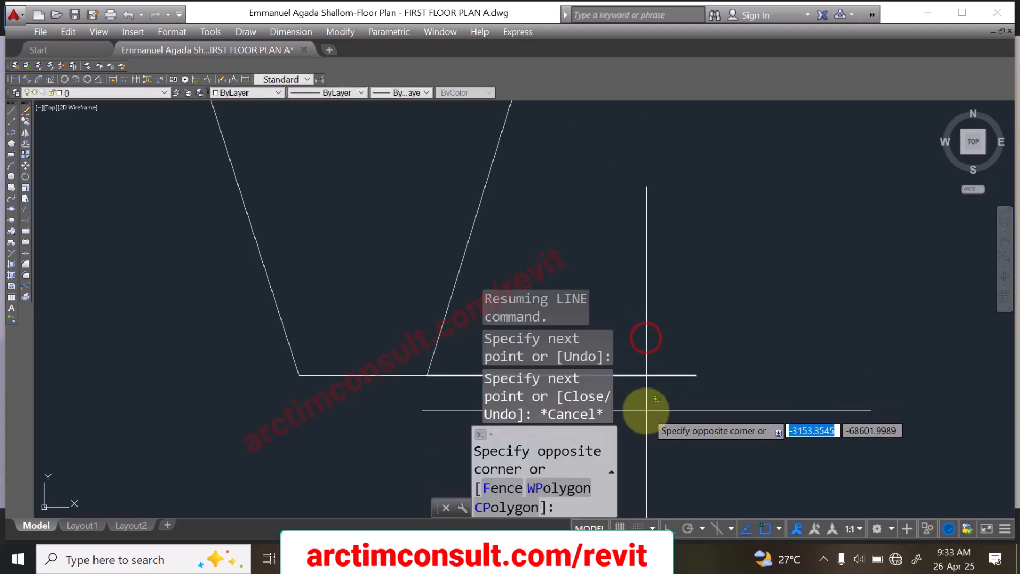
click(624, 405)
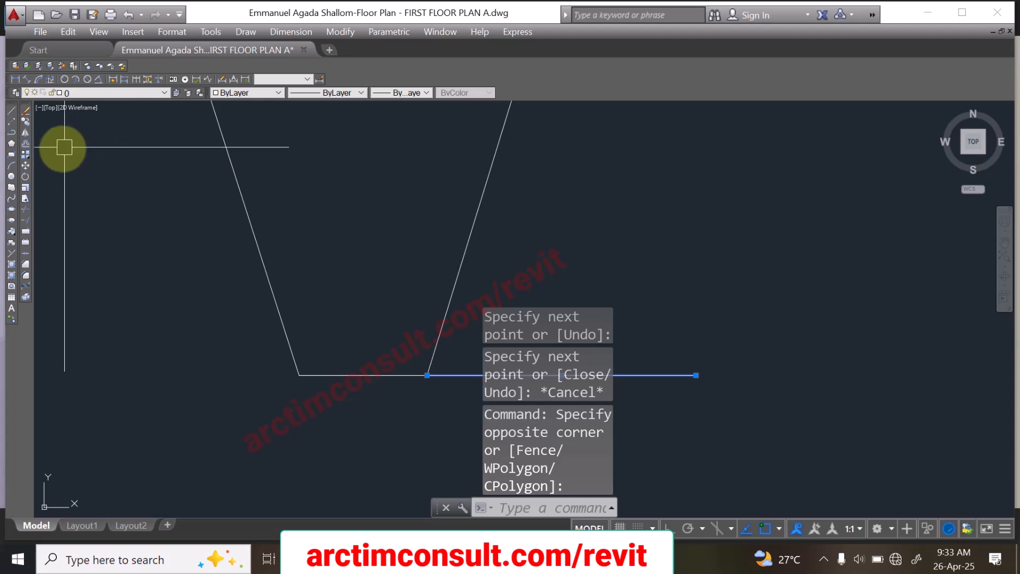
click(26, 166)
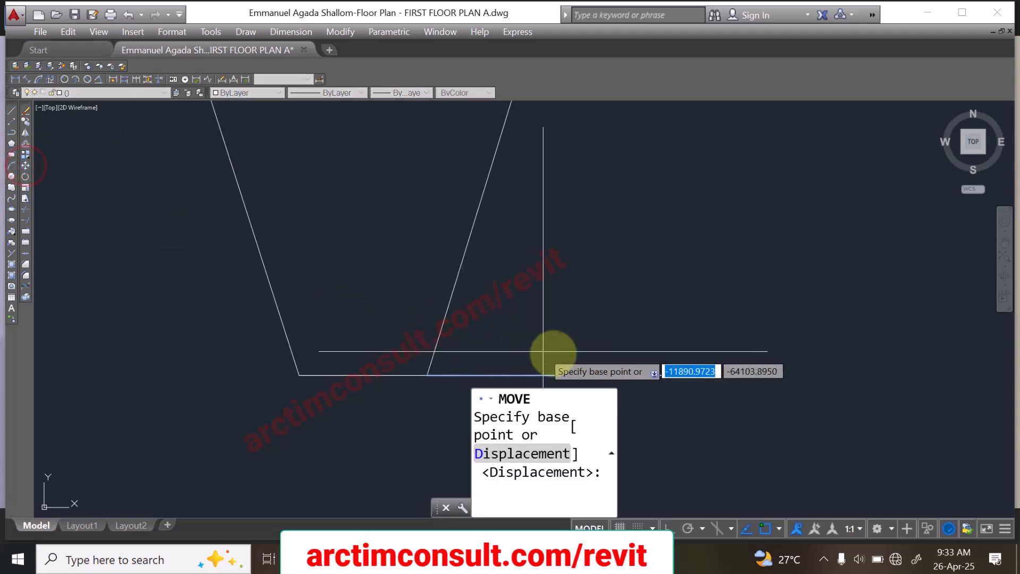
click(561, 375)
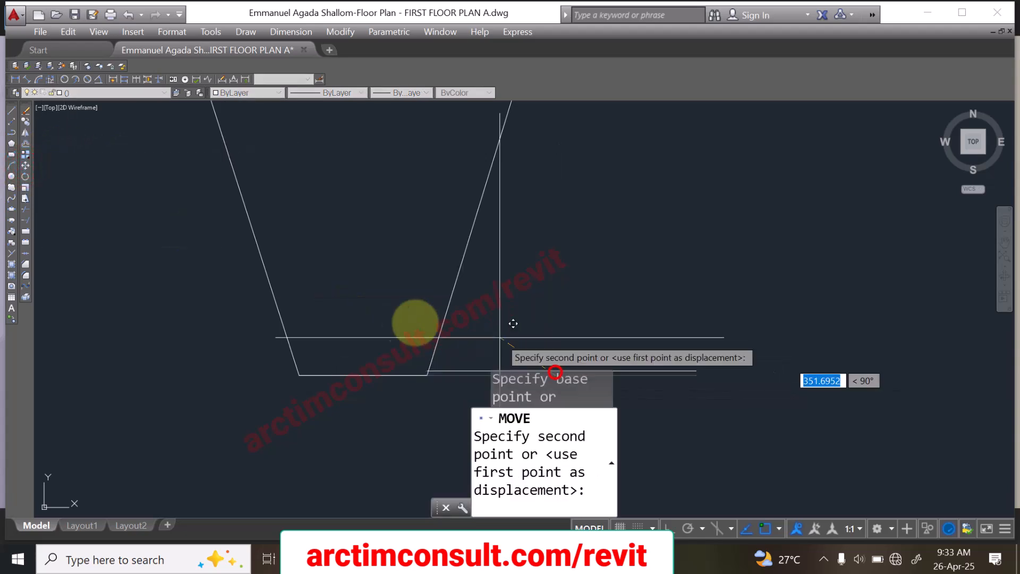
click(363, 375)
scroll(450, 324, down, 2)
scroll(445, 376, up, 2)
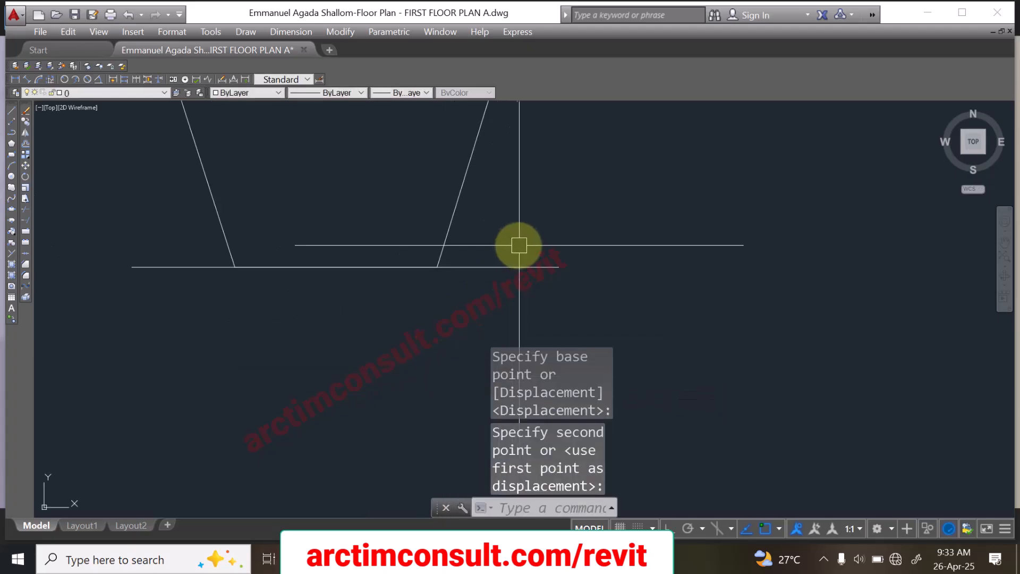
Step: Copy the access road line straight down by about 2907 with Ortho on
click(529, 244)
click(472, 292)
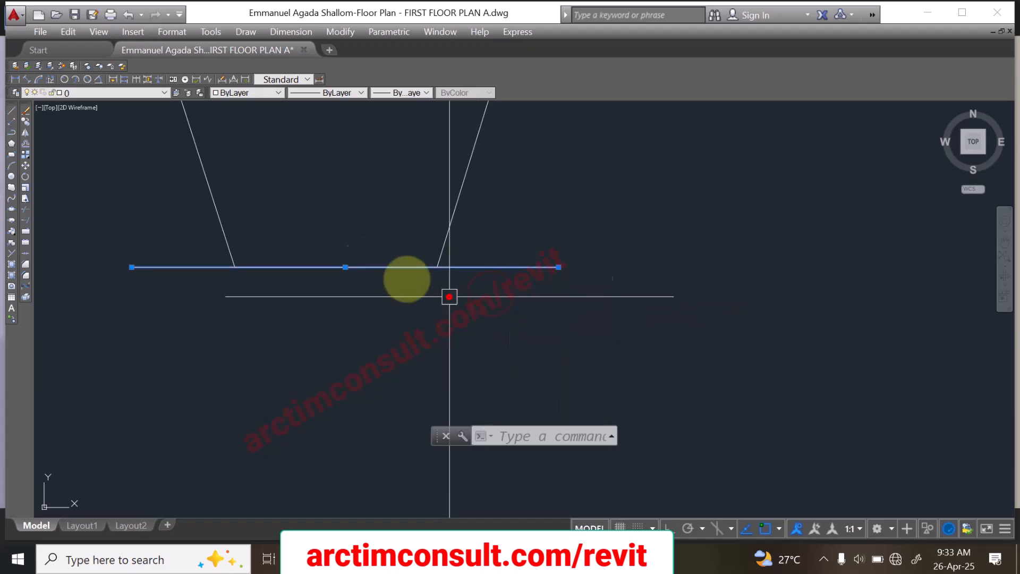
click(25, 121)
click(335, 268)
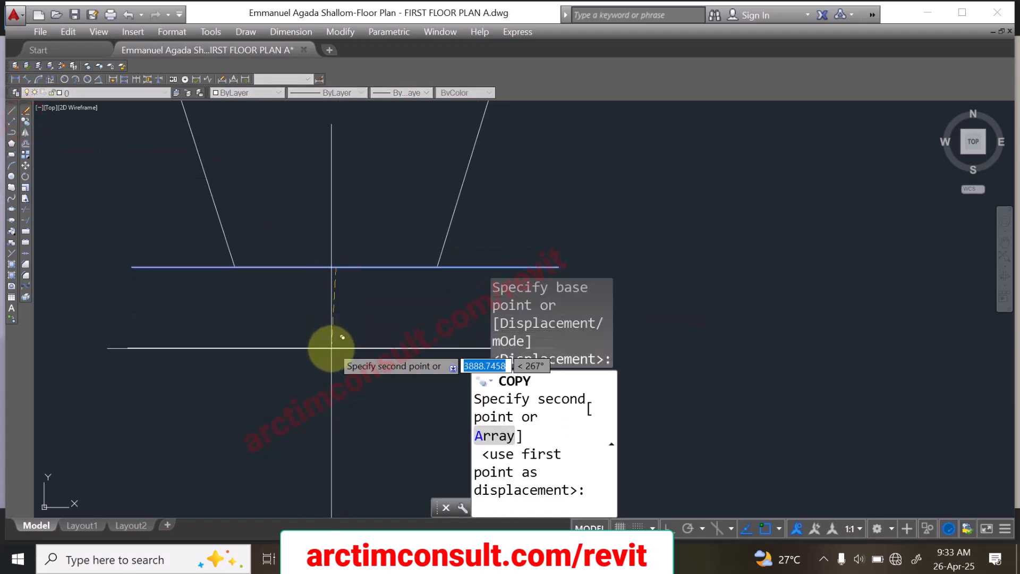
key(F8)
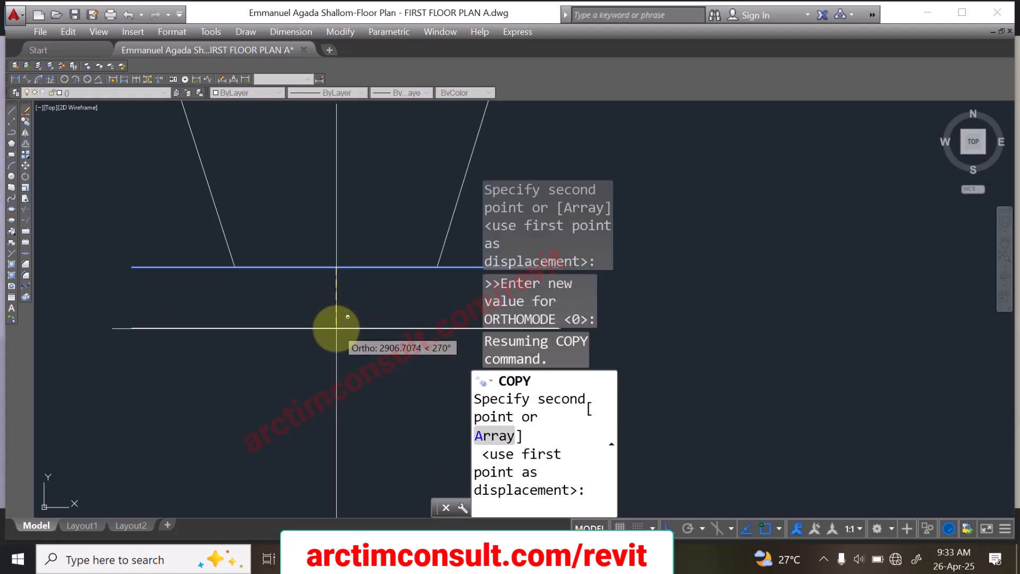
key(Escape)
Step: Move both access road lines a short distance straight down, away from the boundary's short lower edge, with Ortho off
click(498, 234)
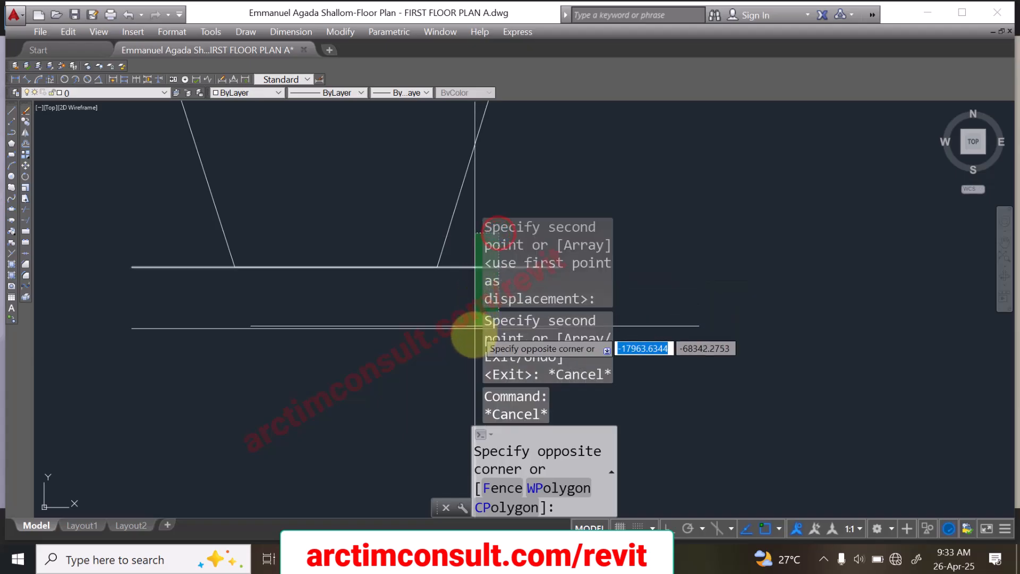
click(473, 350)
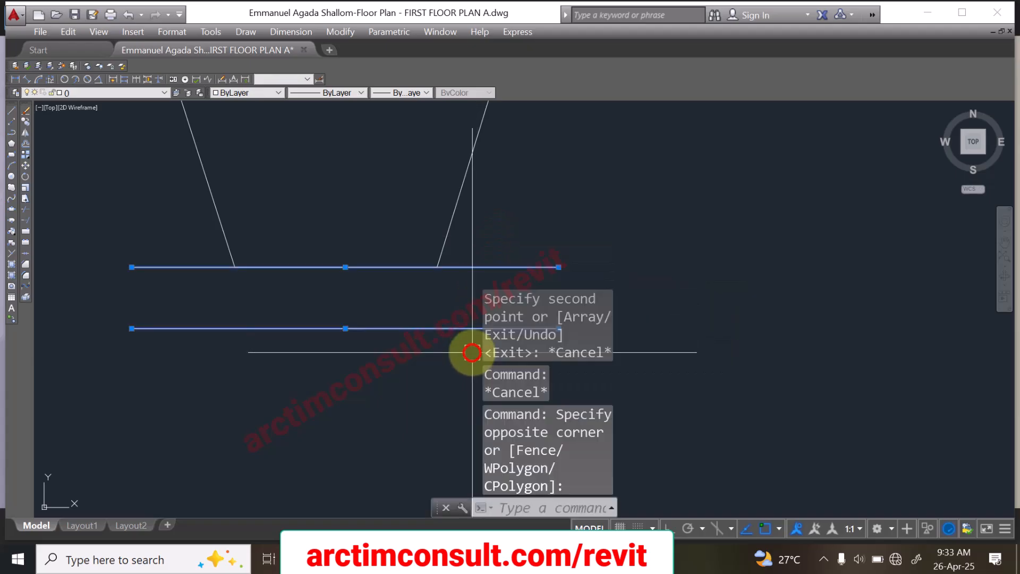
click(25, 164)
click(180, 217)
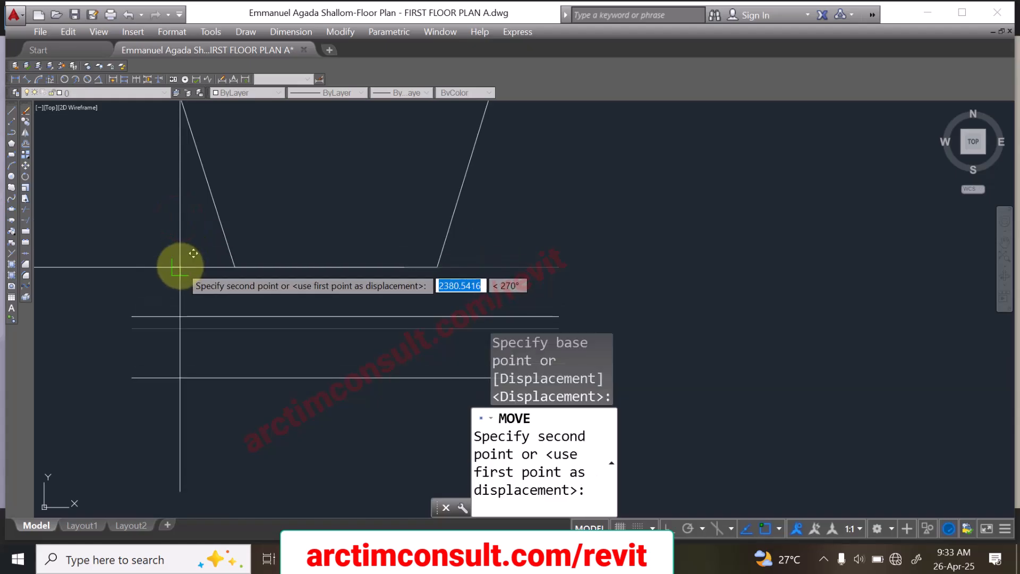
key(F8)
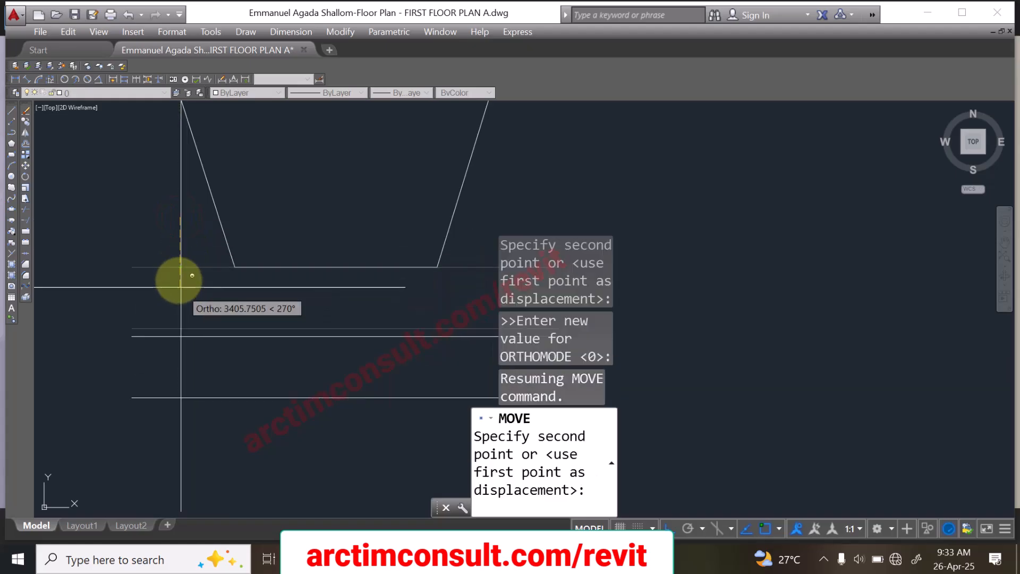
click(181, 237)
scroll(446, 387, down, 4)
scroll(435, 357, up, 4)
scroll(393, 367, up, 2)
scroll(319, 375, down, 6)
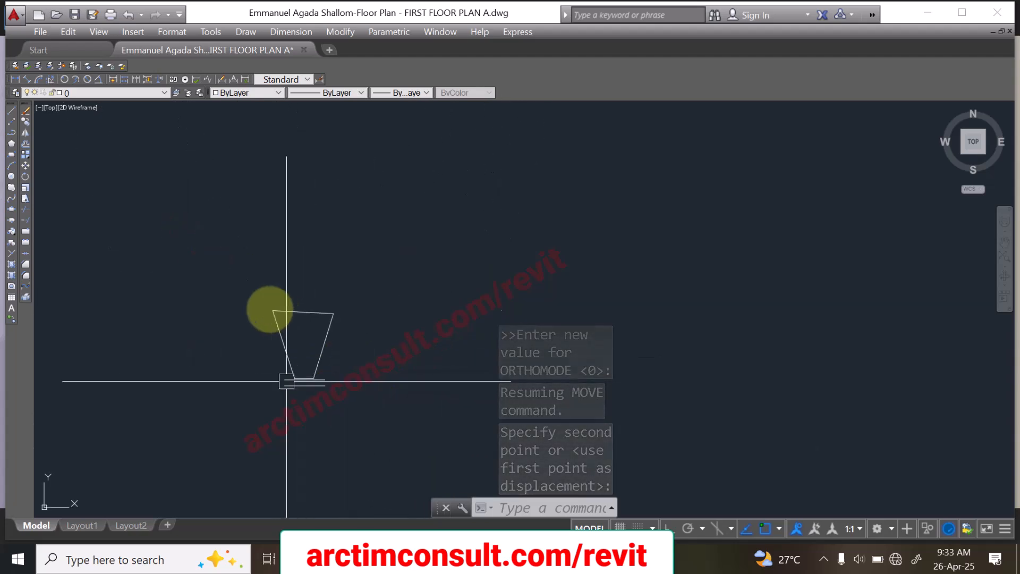
Step: Rotate the boundary and road lines about the short edge's left corner, using that edge as Reference and turning it nearly vertical
click(218, 254)
click(377, 424)
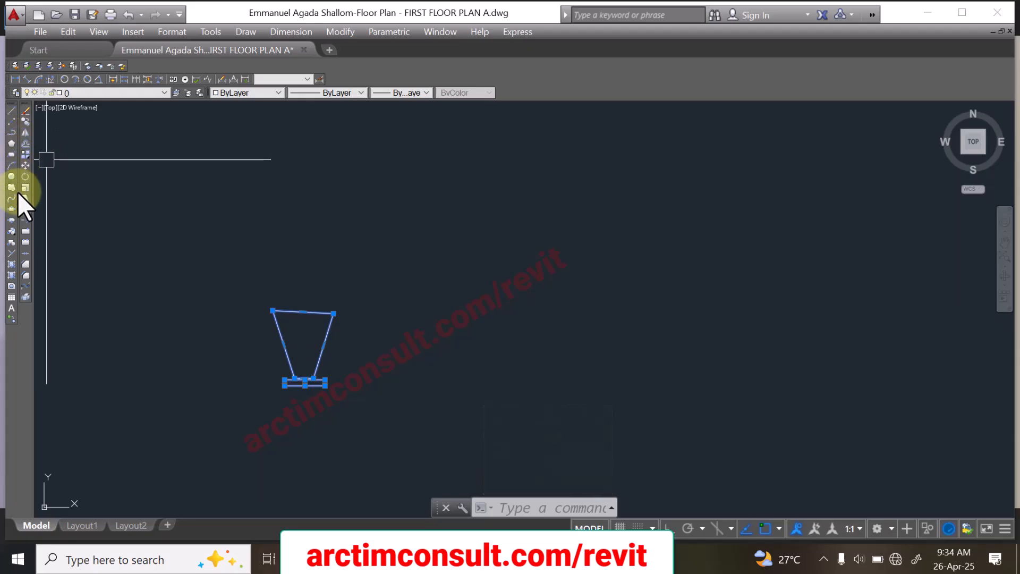
click(26, 177)
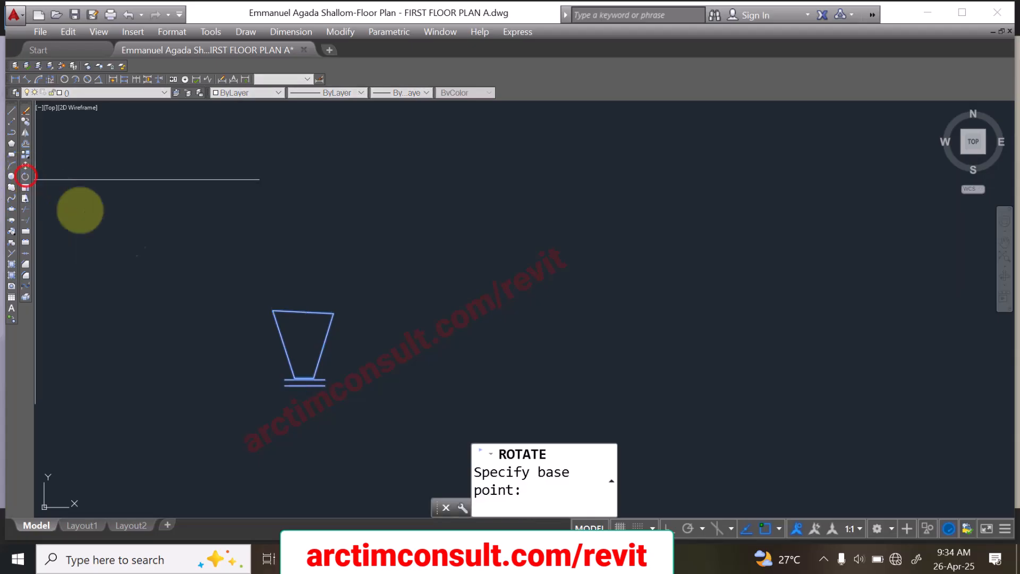
click(291, 381)
right_click(290, 382)
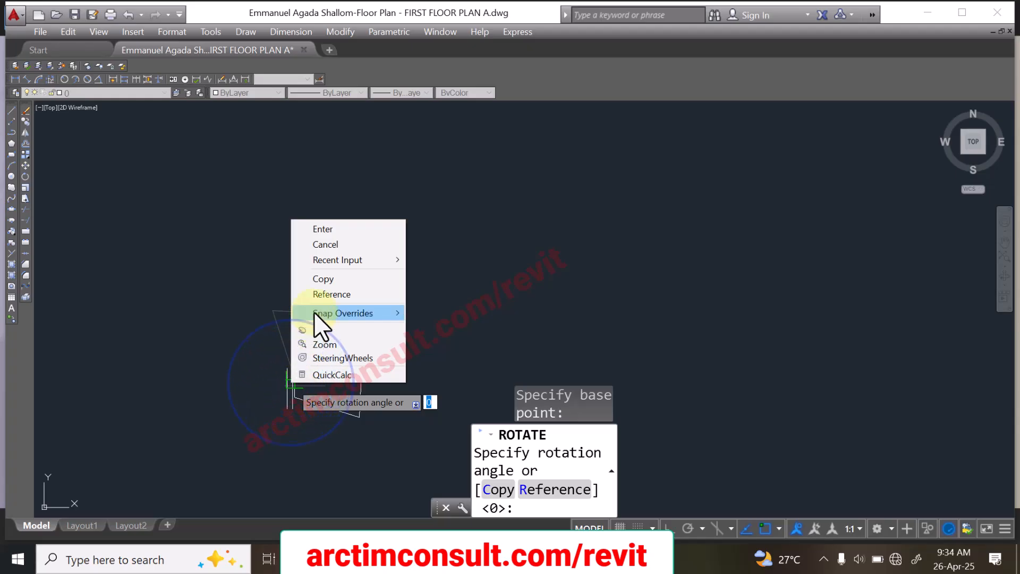
click(330, 295)
scroll(294, 386, up, 2)
scroll(228, 325, up, 4)
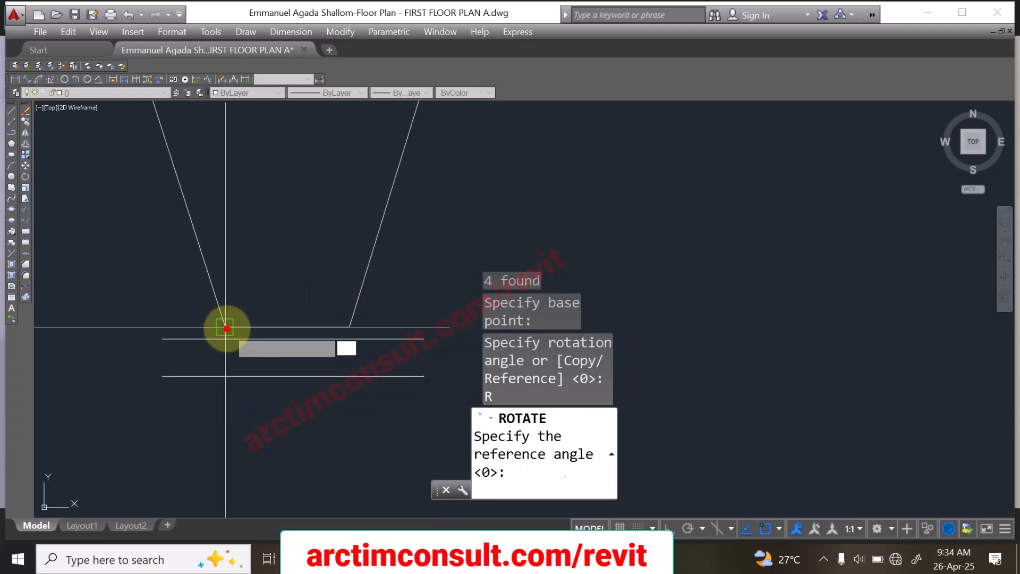
click(226, 328)
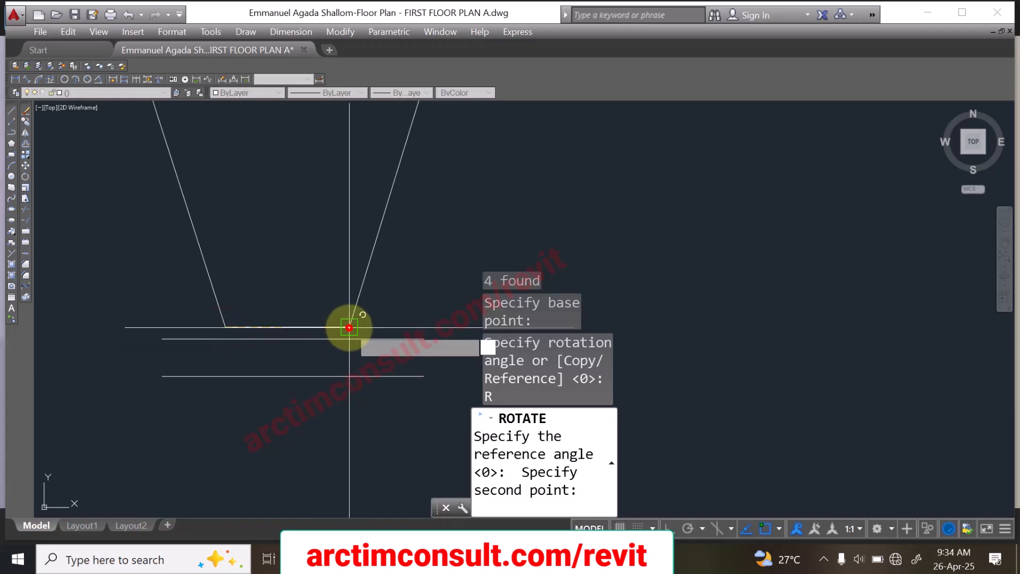
click(349, 328)
scroll(350, 327, down, 5)
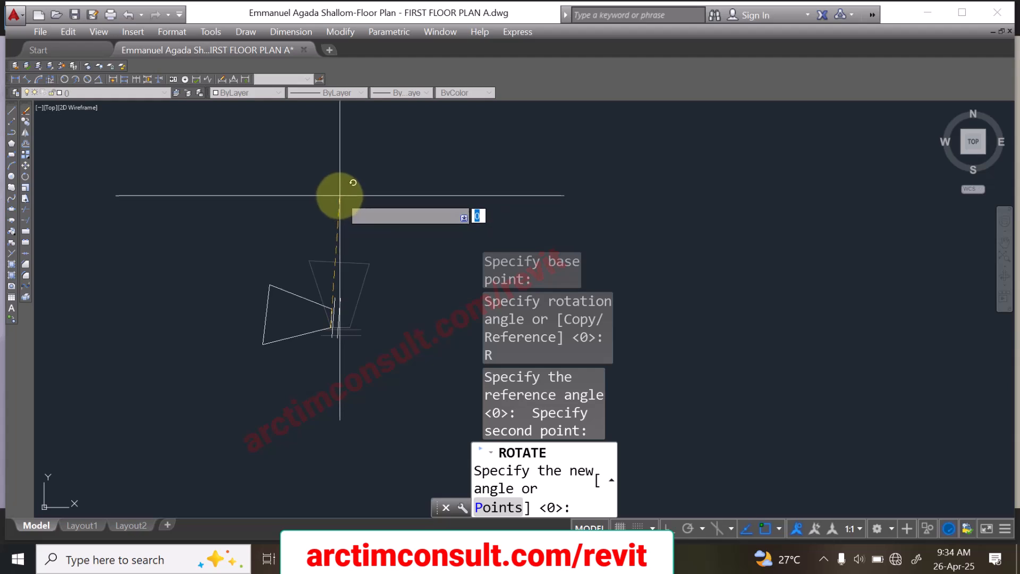
click(340, 195)
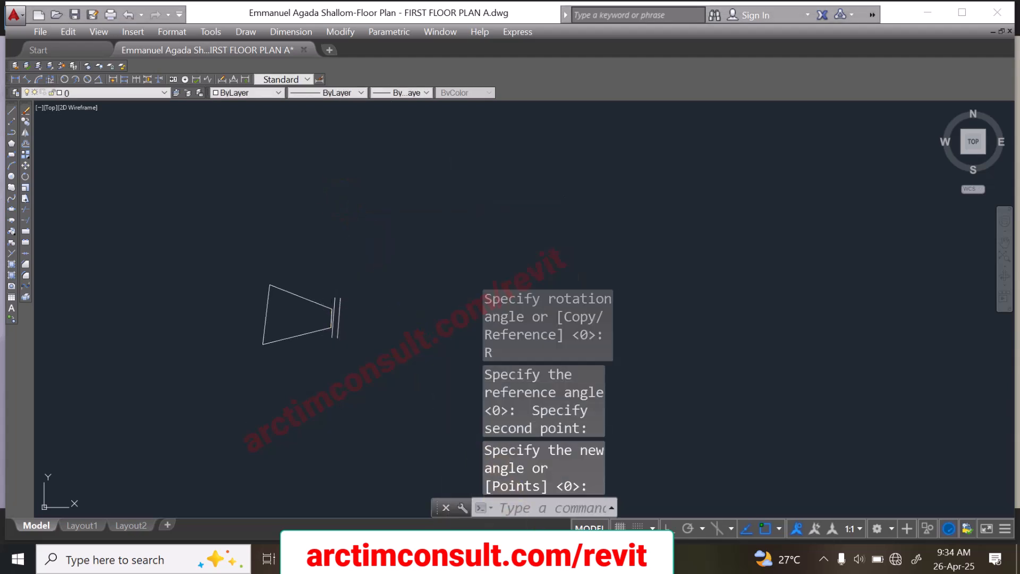
Step: Compare the orientation of the rotated boundary and road lines with the survey plan image
key(alt+Tab)
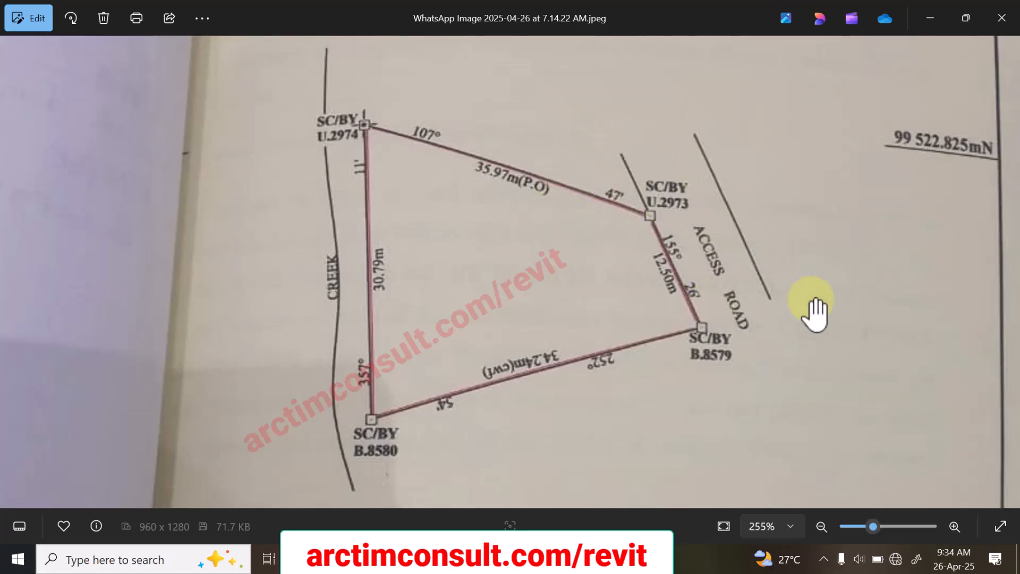
click(927, 18)
click(215, 248)
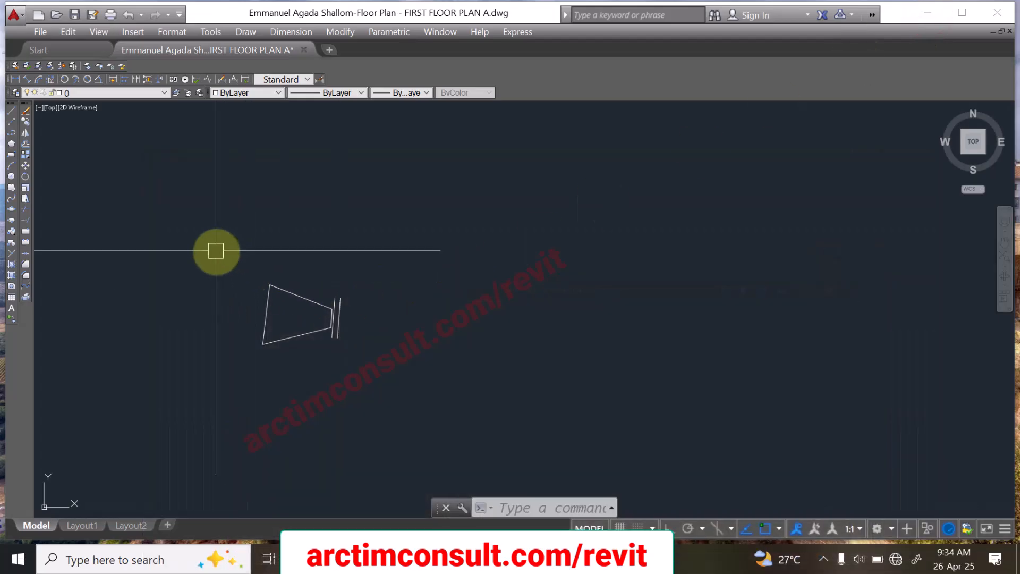
click(377, 363)
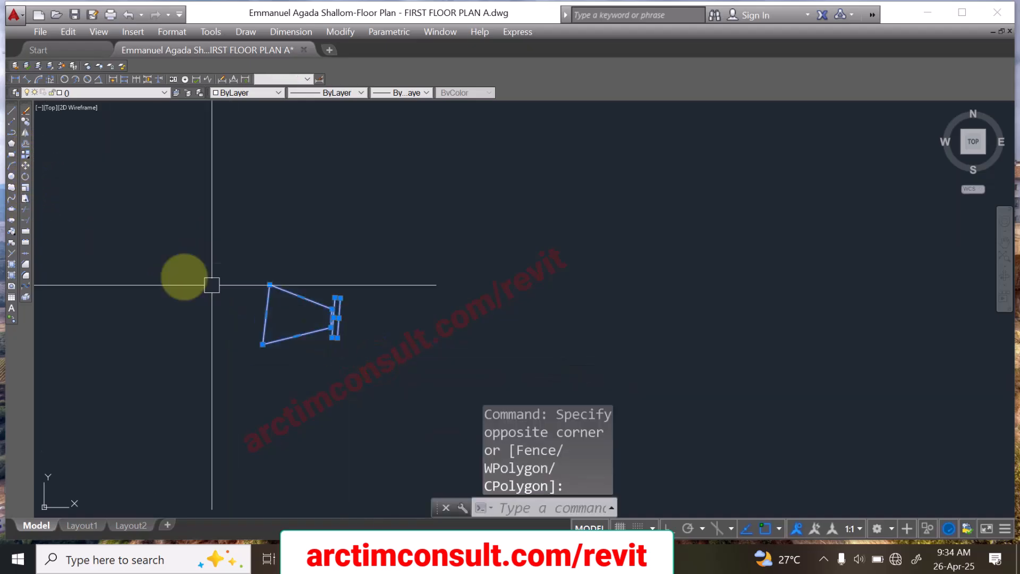
scroll(333, 347, up, 5)
key(Escape)
key(Escape)
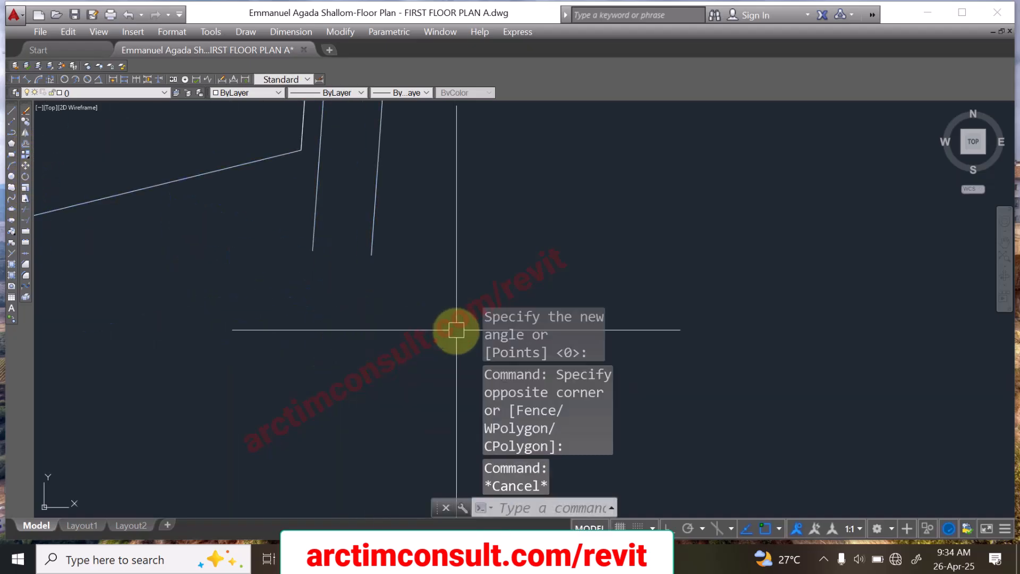
scroll(449, 343, down, 4)
scroll(446, 330, up, 2)
scroll(352, 302, up, 2)
scroll(375, 319, down, 4)
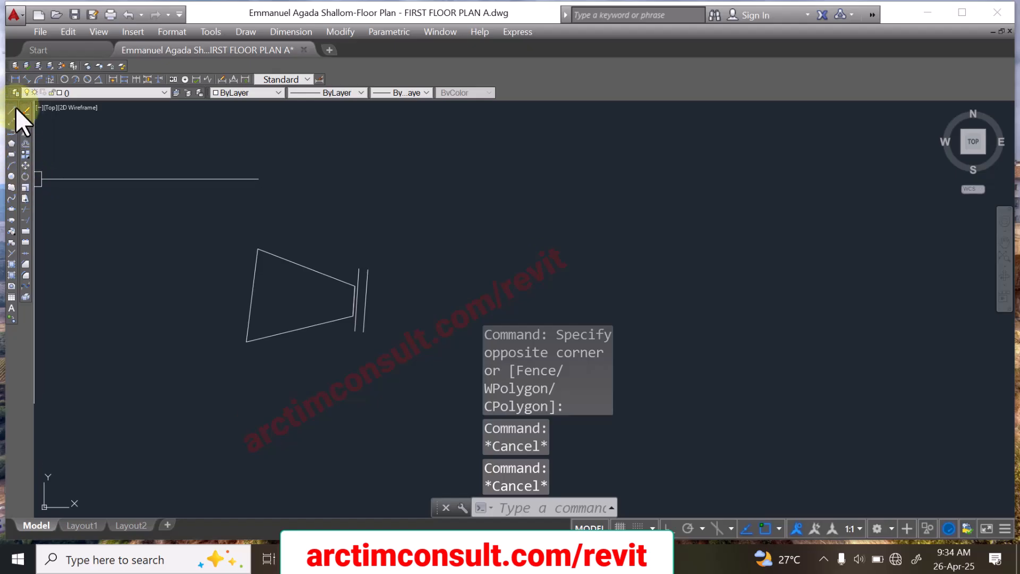
Step: Add an aligned dimension just outside the boundary's upper sloping side and examine its text
click(26, 78)
scroll(268, 245, up, 4)
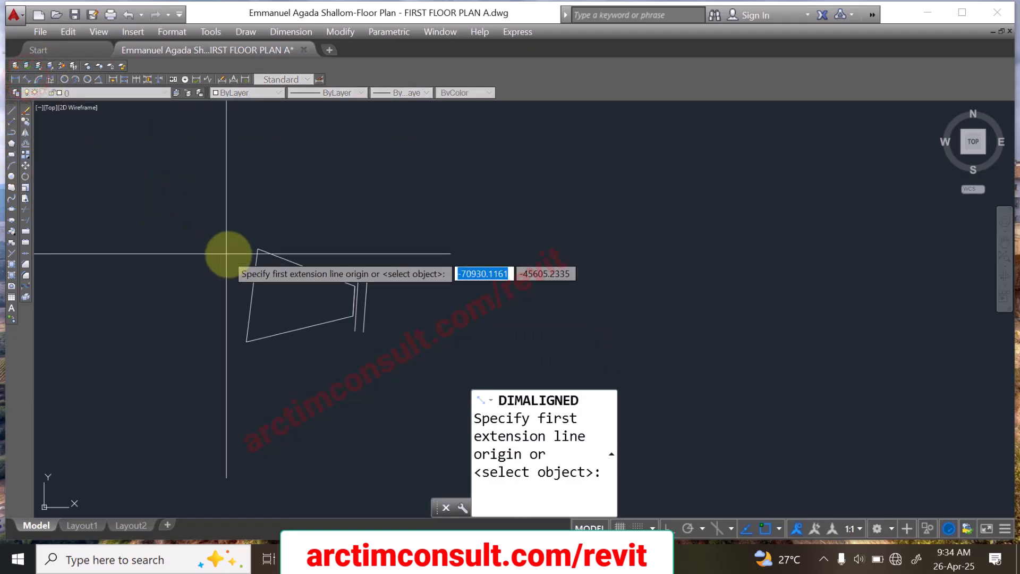
click(262, 240)
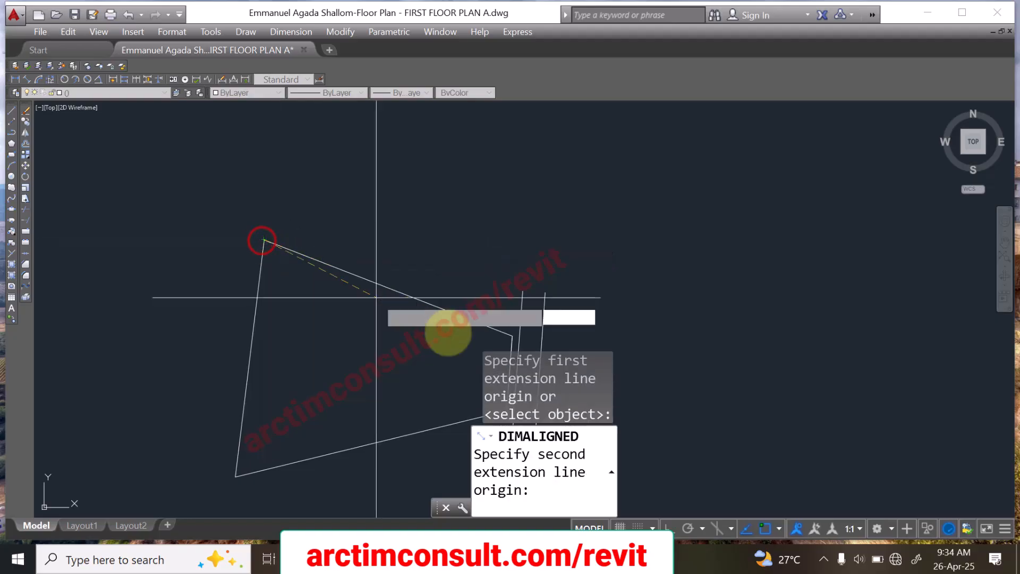
middle_drag(485, 296, 392, 256)
scroll(406, 279, up, 5)
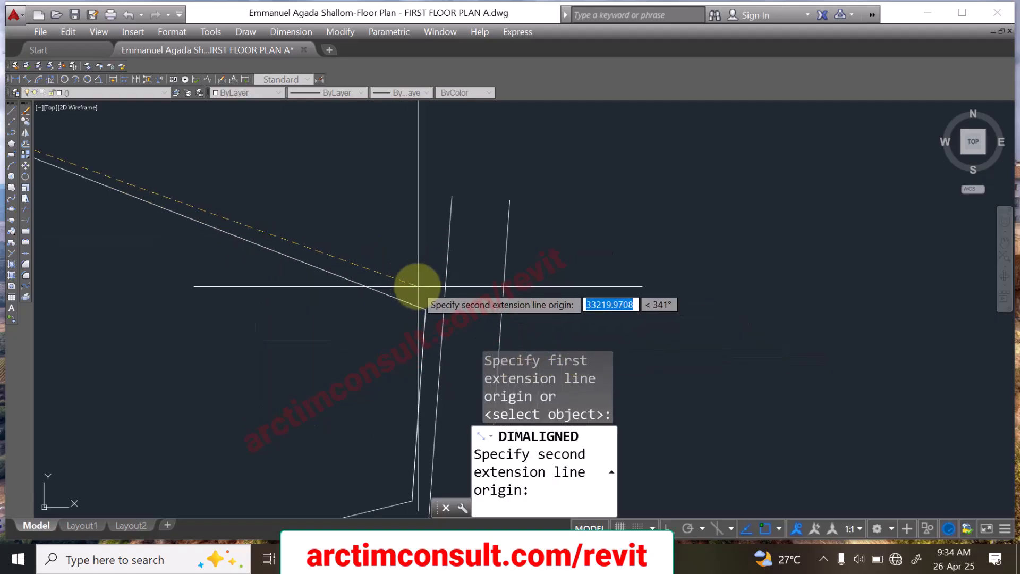
click(422, 309)
scroll(423, 309, down, 8)
scroll(380, 292, up, 9)
middle_drag(399, 310, 230, 224)
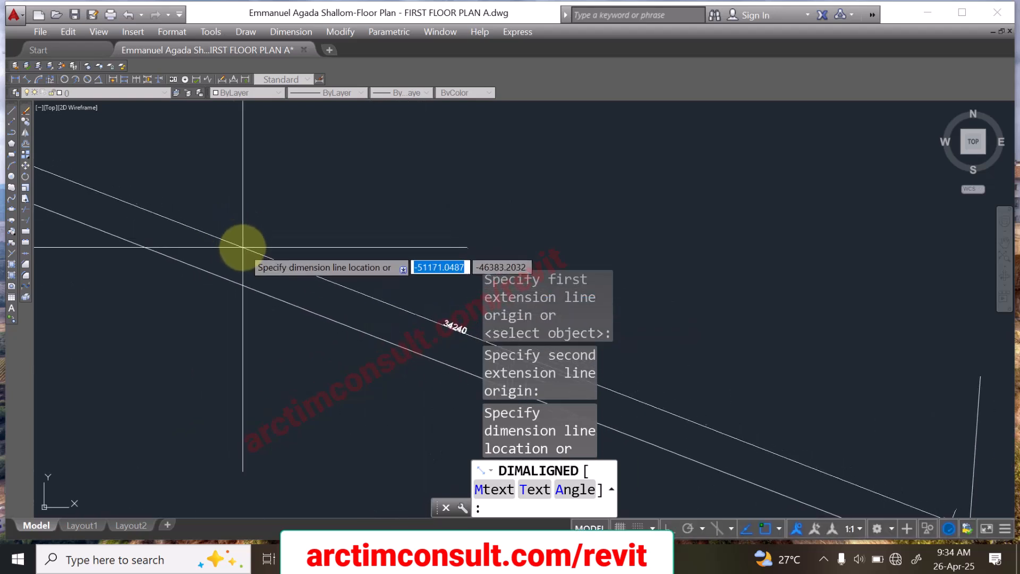
click(244, 242)
scroll(430, 327, up, 6)
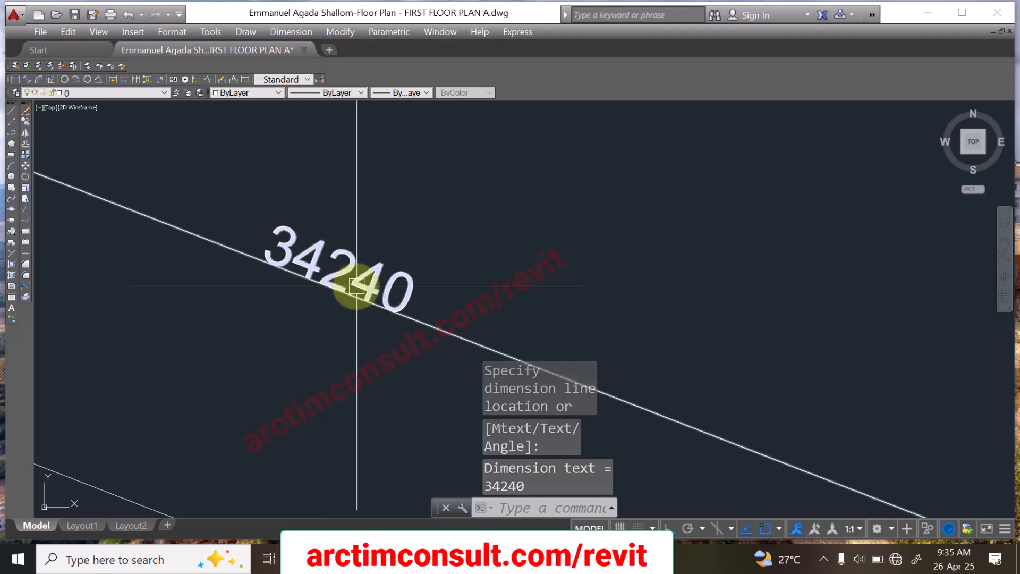
scroll(285, 243, down, 15)
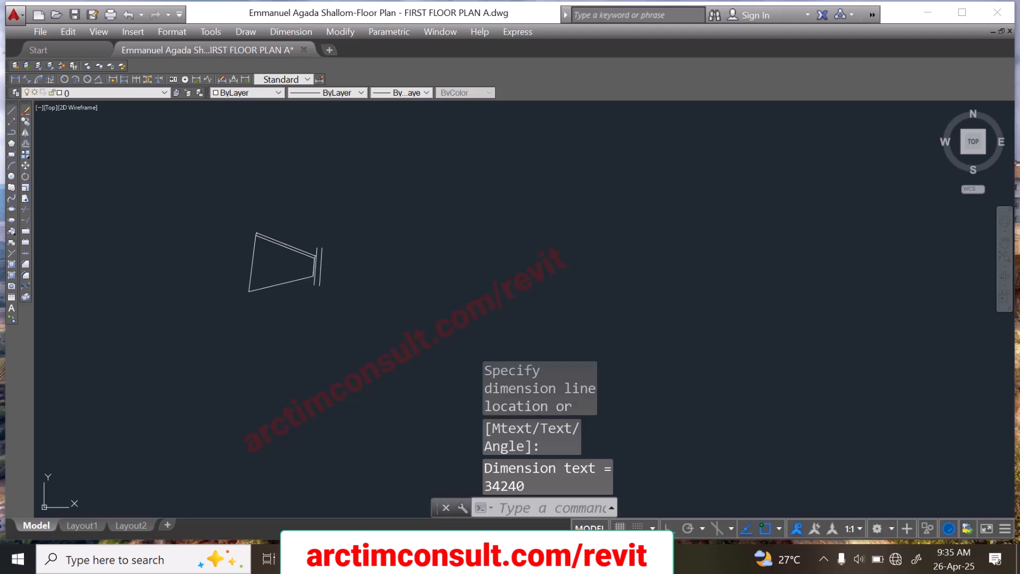
Step: Check the dimensioned upper side against the lengths in the survey plan image
key(alt+Tab)
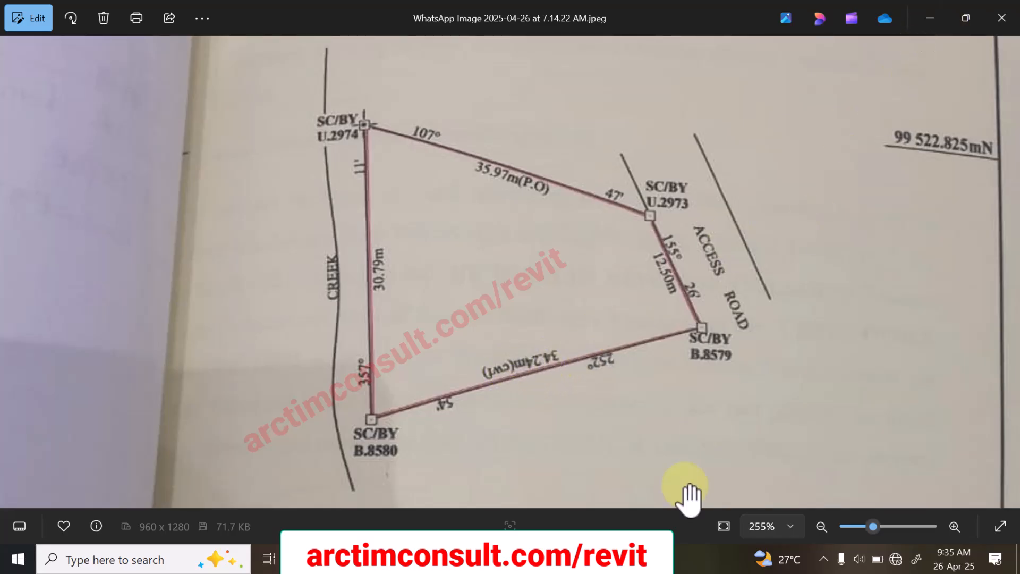
key(alt+Tab)
scroll(298, 273, up, 5)
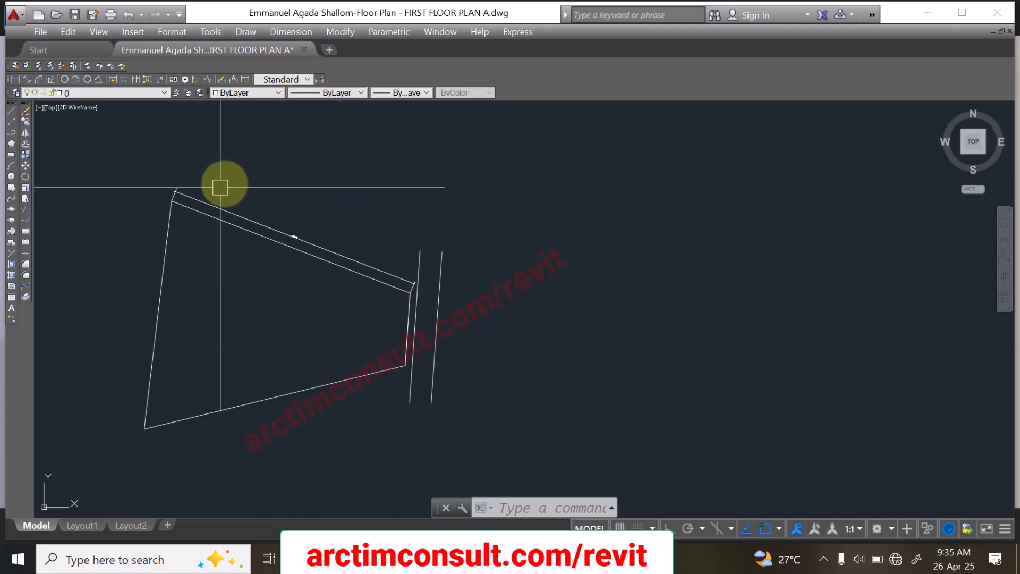
click(359, 180)
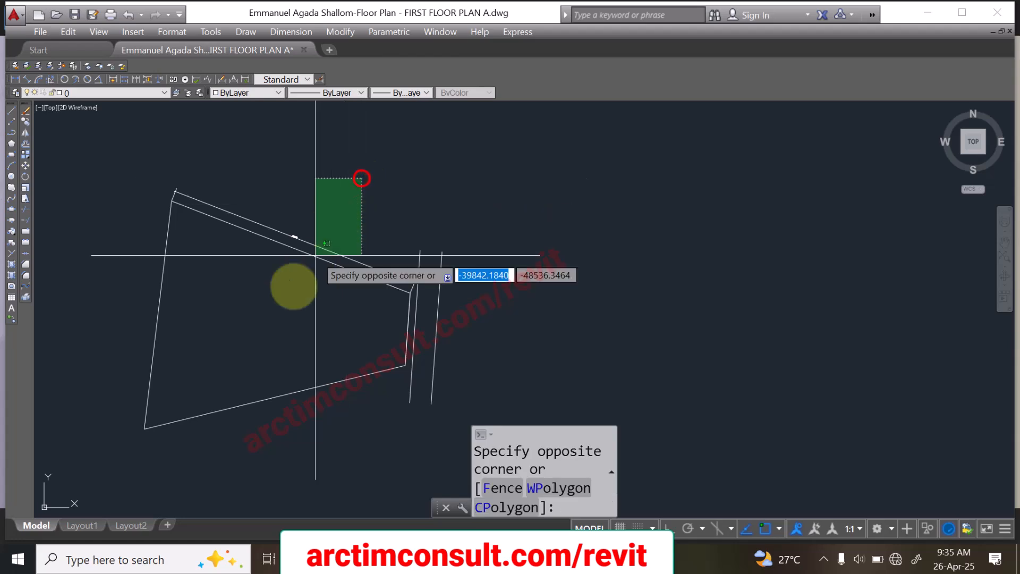
click(173, 471)
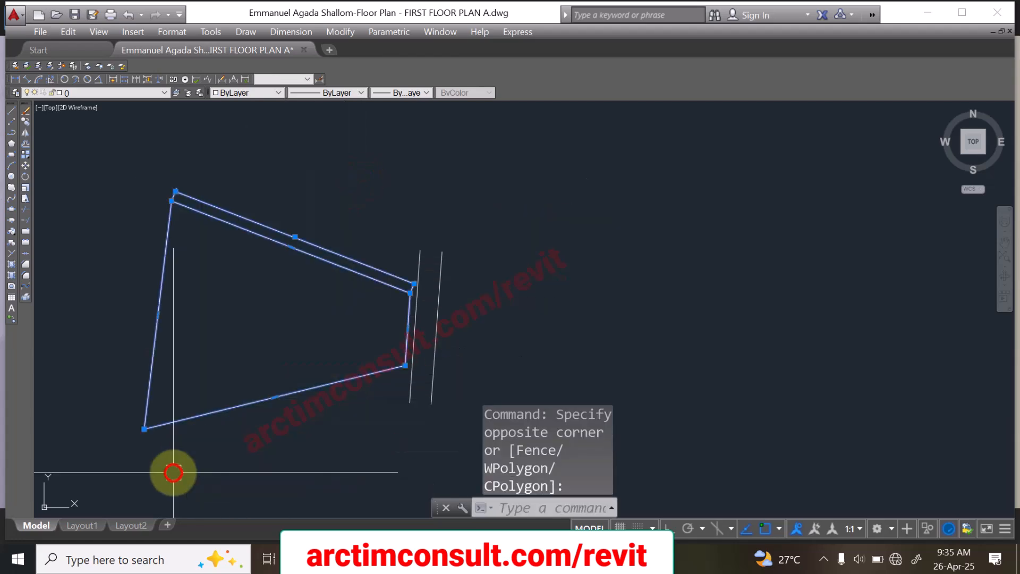
click(25, 133)
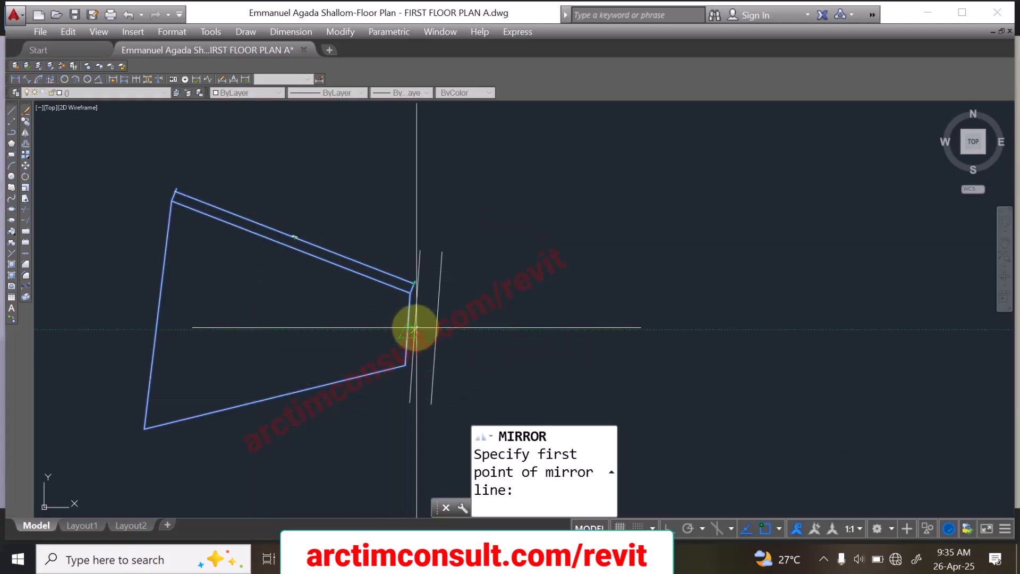
key(Escape)
key(Escape)
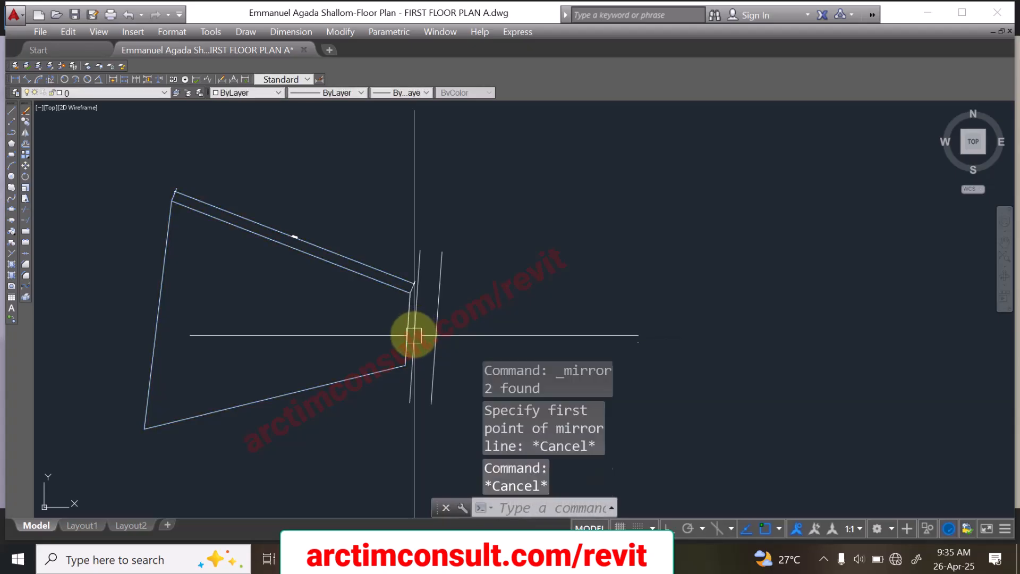
Step: Mirror the boundary, its dimension and the road lines about a line from the short edge's midpoint to the long left side, erasing the source objects
click(123, 154)
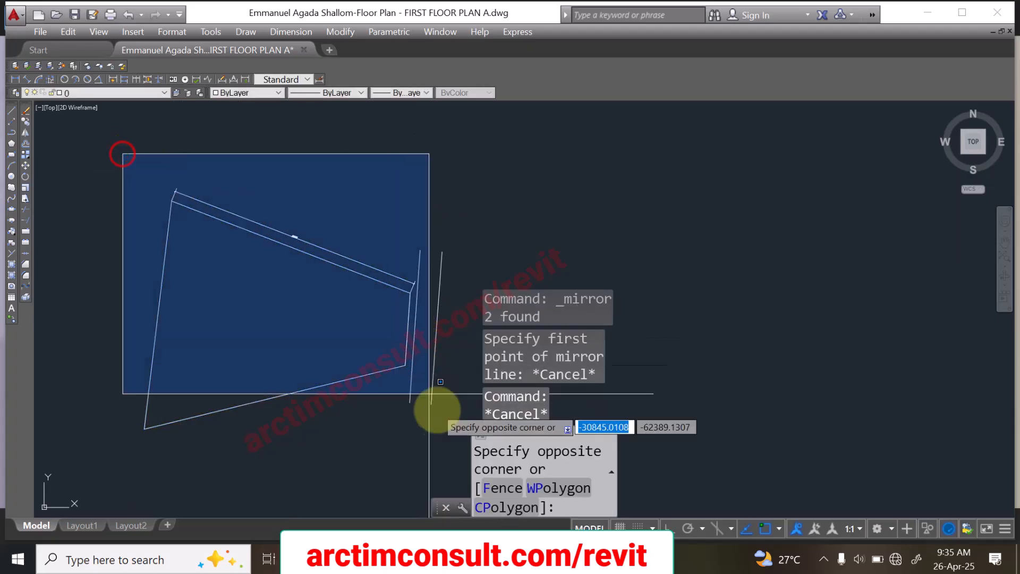
click(462, 460)
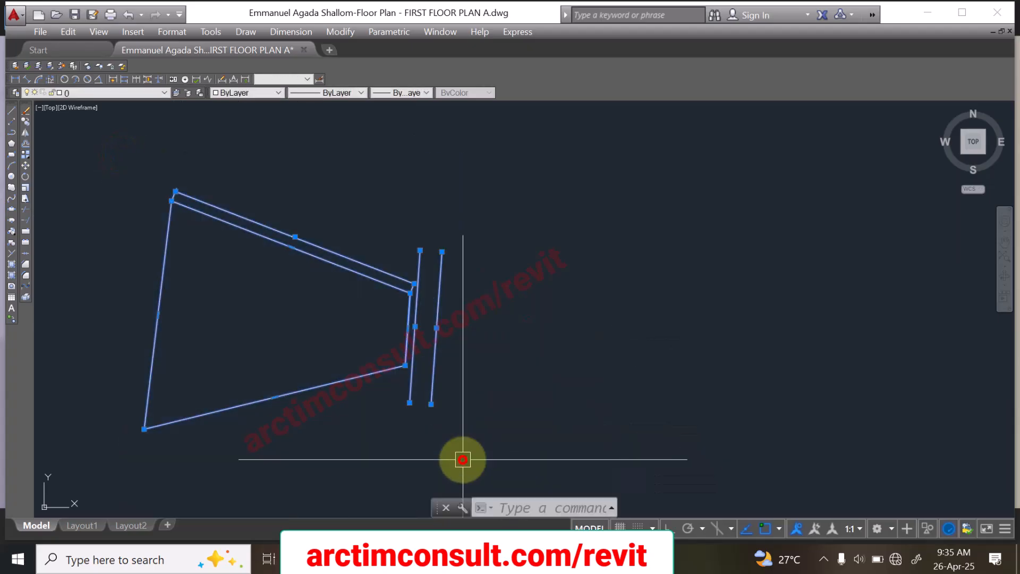
click(25, 133)
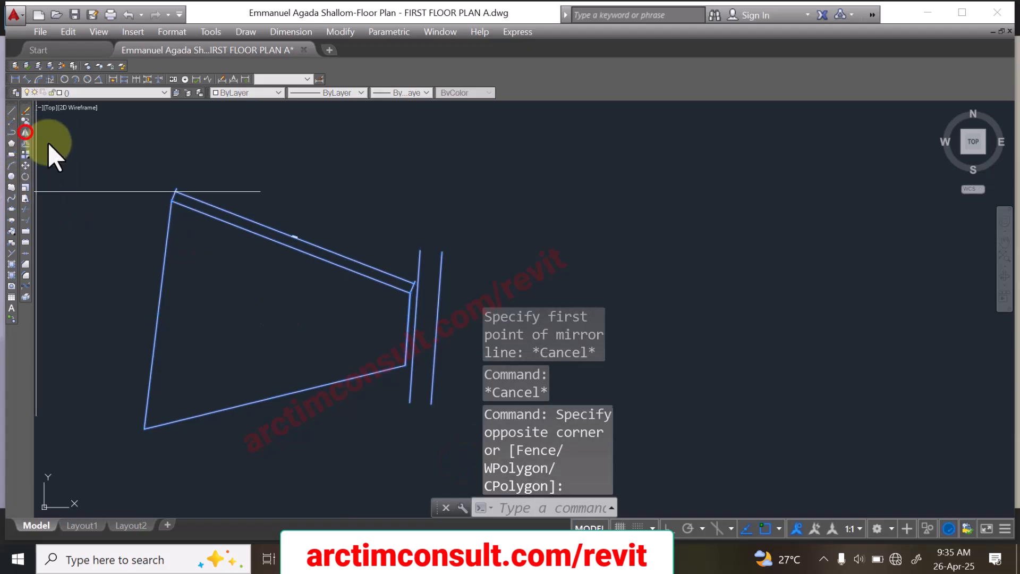
click(415, 326)
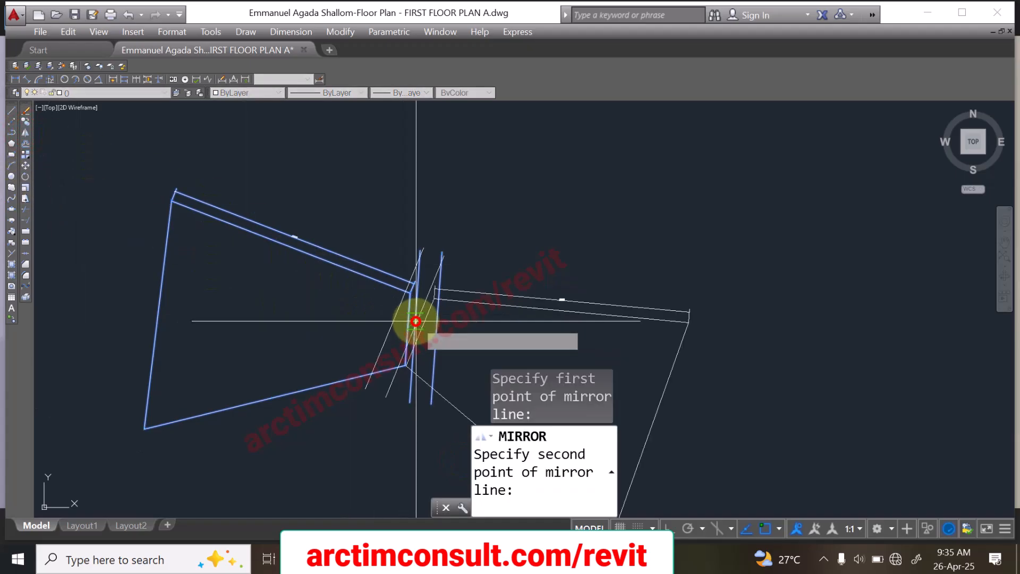
click(156, 304)
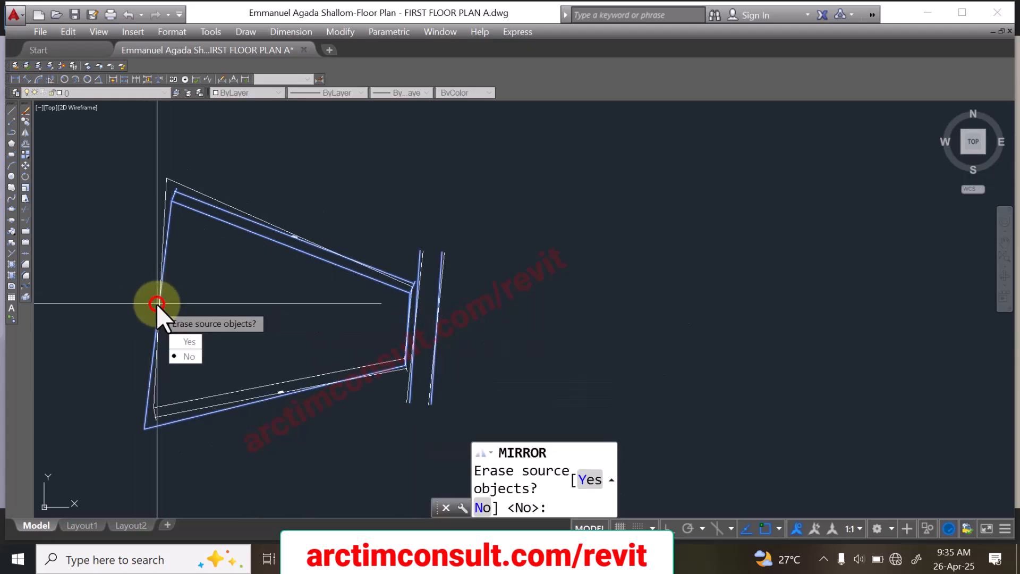
click(185, 341)
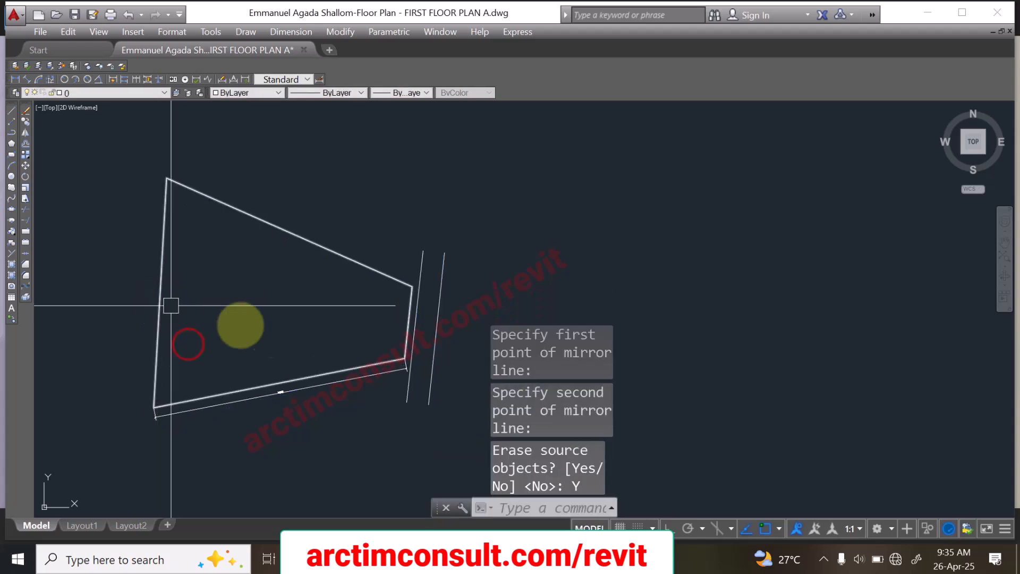
scroll(340, 377, up, 3)
scroll(353, 339, down, 2)
scroll(318, 346, up, 3)
scroll(298, 353, up, 8)
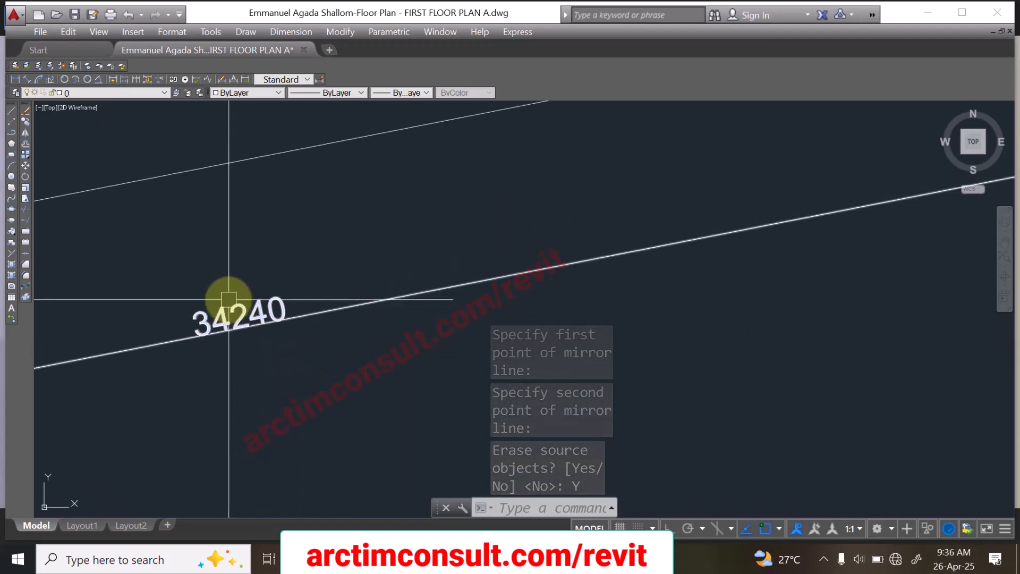
scroll(278, 319, down, 5)
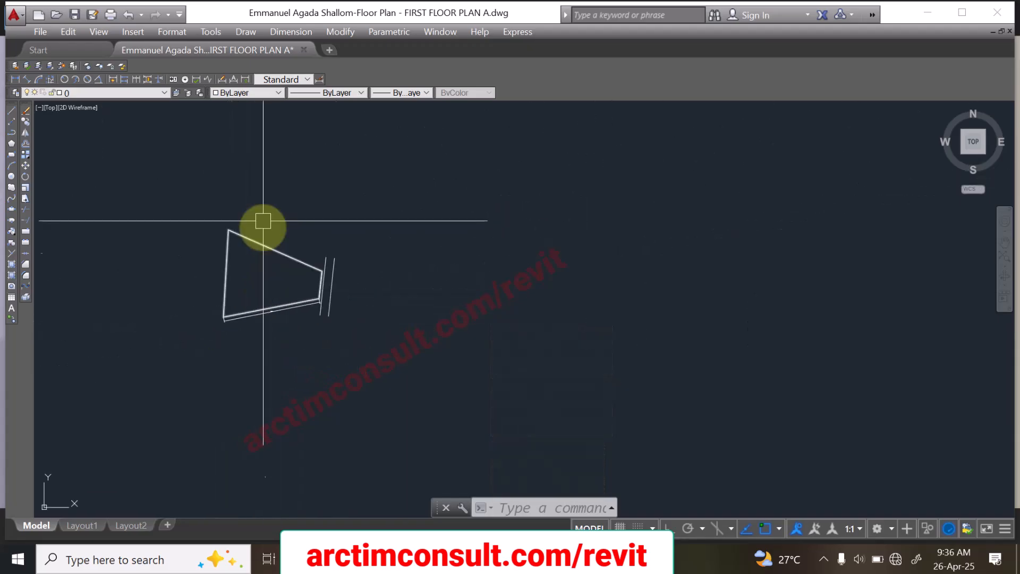
Step: Add an aligned dimension just outside the boundary's upper sloping side and check it against the survey plan image
scroll(298, 258, up, 4)
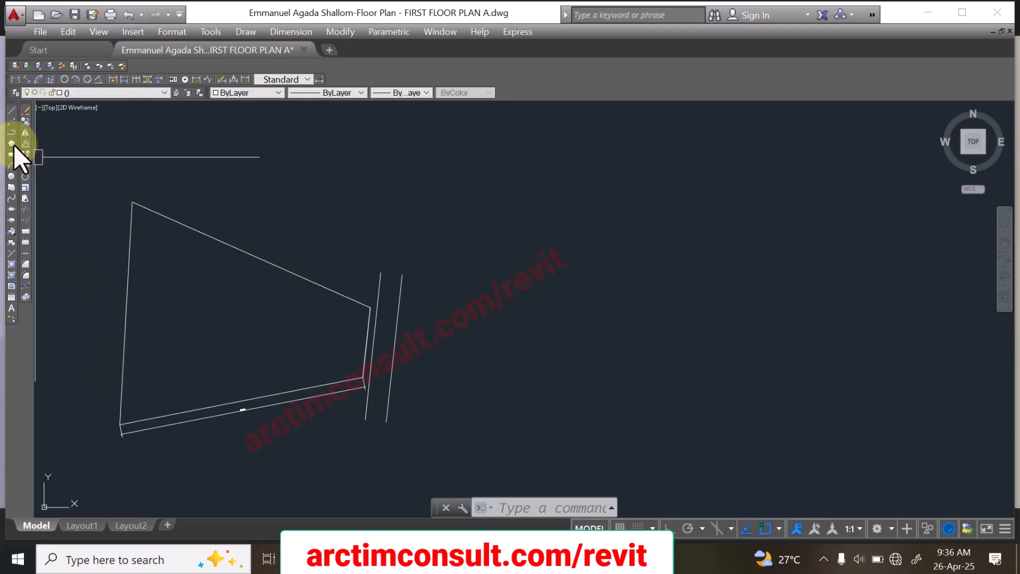
click(25, 78)
scroll(361, 302, up, 4)
click(392, 330)
scroll(276, 279, down, 4)
scroll(353, 312, up, 4)
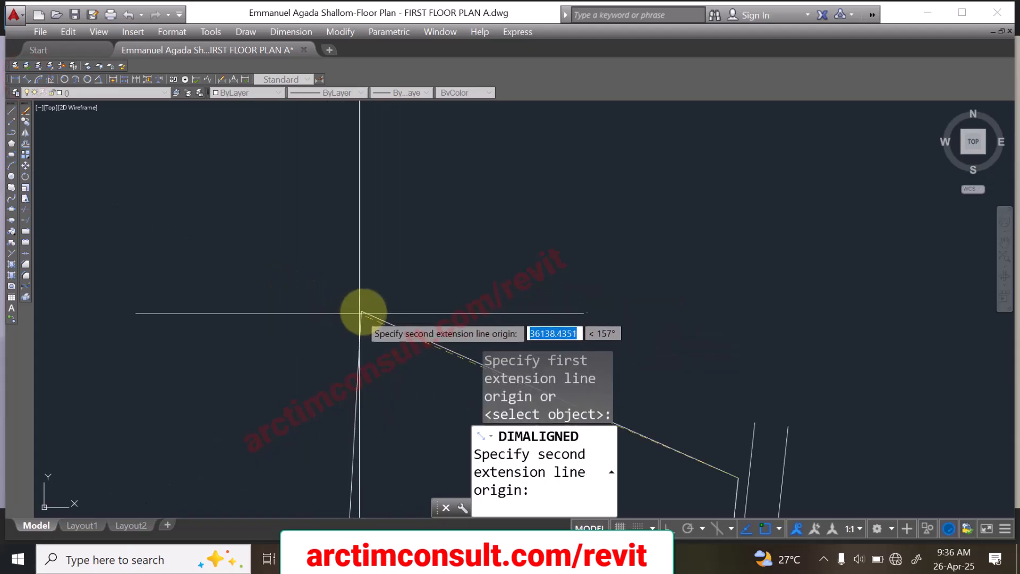
click(362, 311)
scroll(269, 272, down, 2)
scroll(460, 365, up, 6)
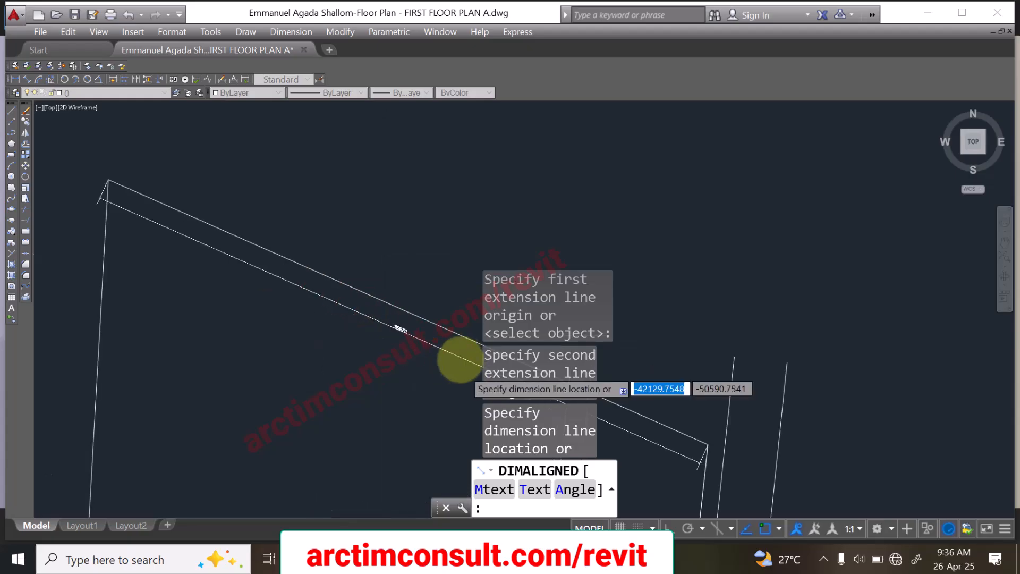
click(436, 276)
scroll(433, 273, up, 4)
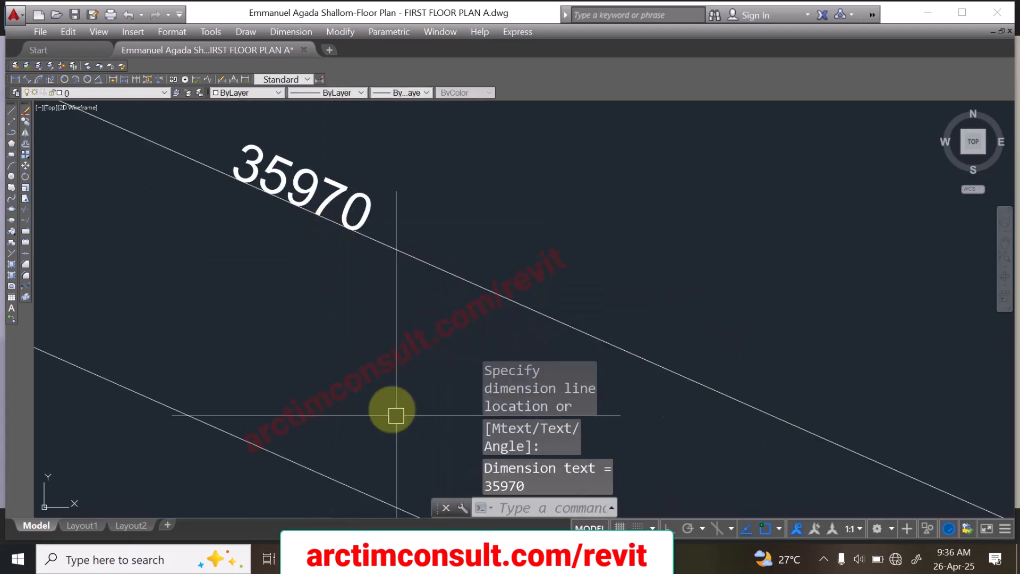
key(alt+Tab)
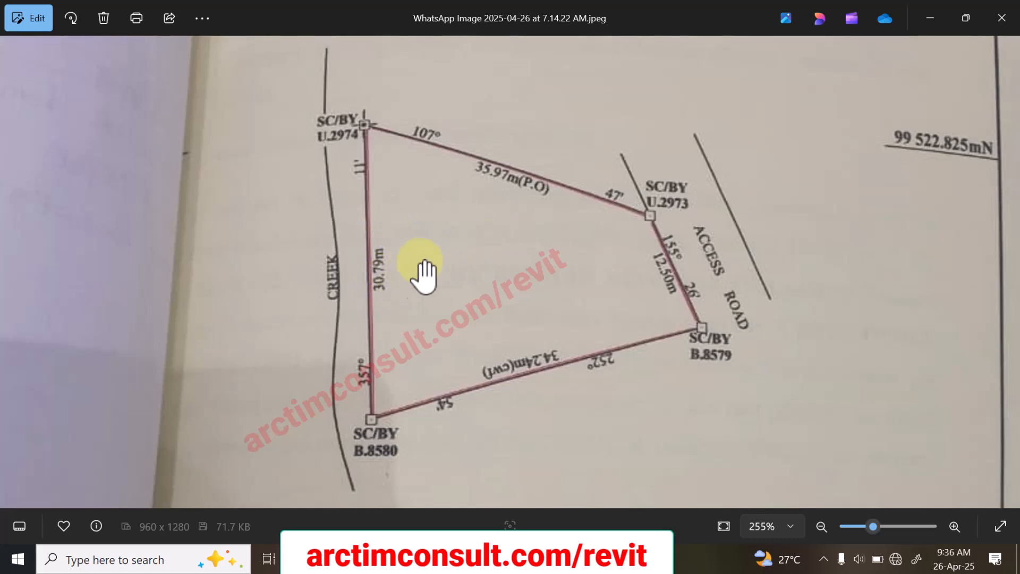
click(929, 18)
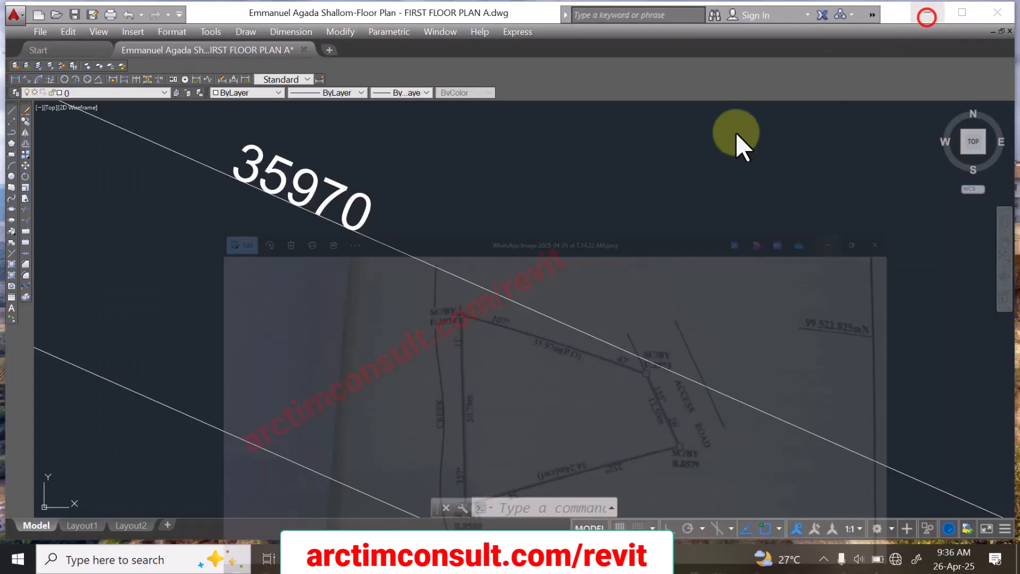
Step: Add an aligned dimension just outside the boundary's long left side and examine its text
scroll(412, 216, down, 5)
scroll(380, 204, up, 4)
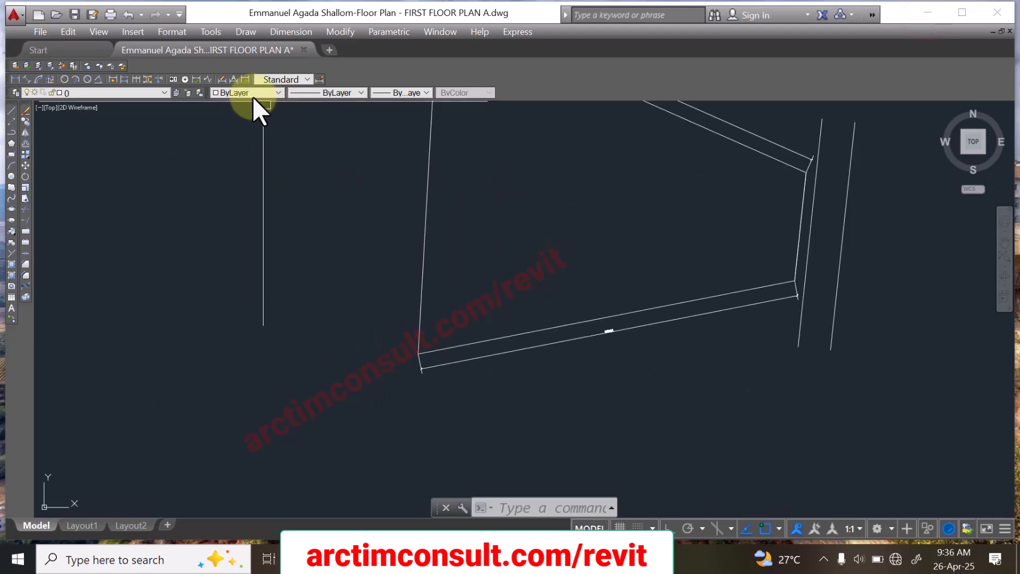
click(27, 79)
scroll(419, 367, up, 5)
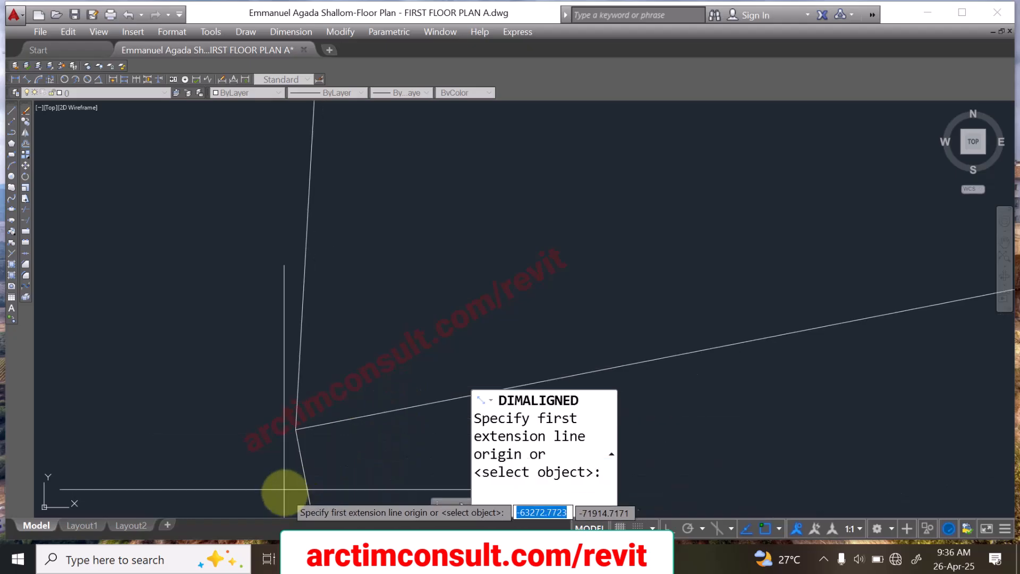
click(295, 429)
scroll(302, 466, down, 8)
scroll(302, 358, up, 6)
scroll(308, 287, up, 10)
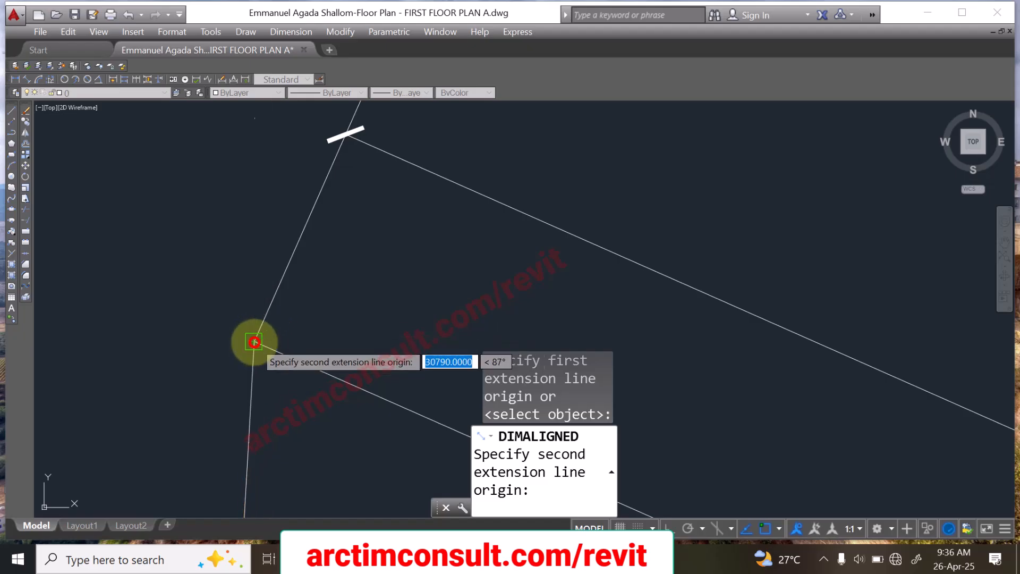
click(255, 342)
scroll(273, 223, down, 5)
scroll(244, 329, up, 8)
click(245, 351)
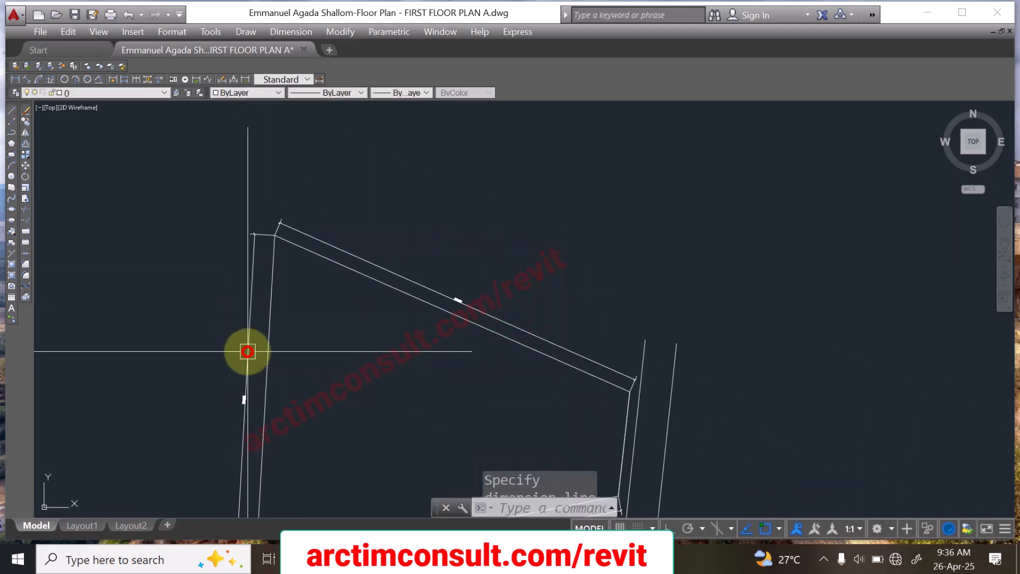
scroll(250, 455, up, 8)
scroll(148, 189, up, 2)
scroll(148, 194, down, 10)
scroll(219, 167, up, 6)
scroll(225, 161, up, 6)
scroll(233, 297, down, 6)
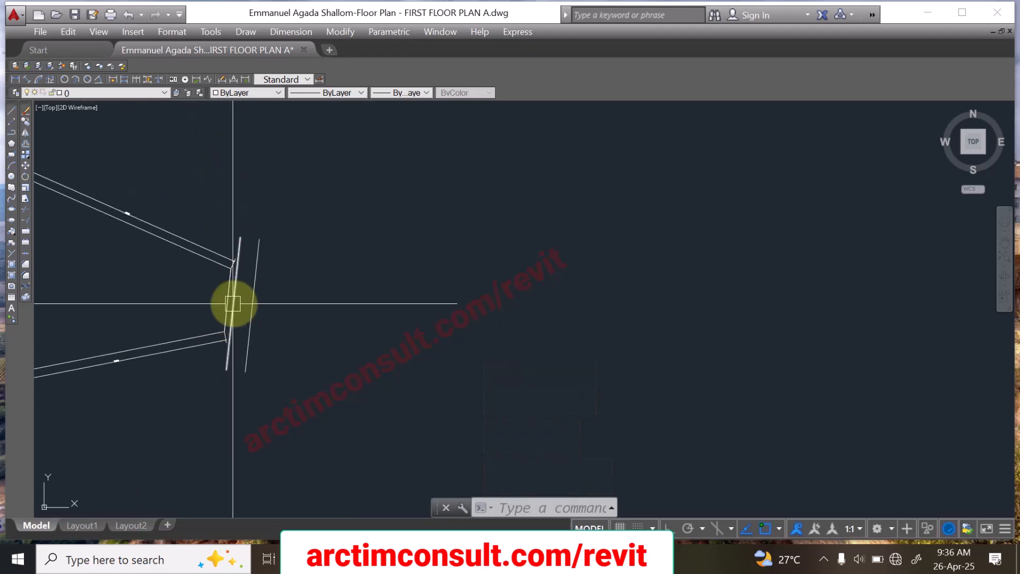
Step: Add an aligned dimension beside the boundary's short edge facing the access road and examine its text
click(26, 78)
scroll(216, 262, up, 5)
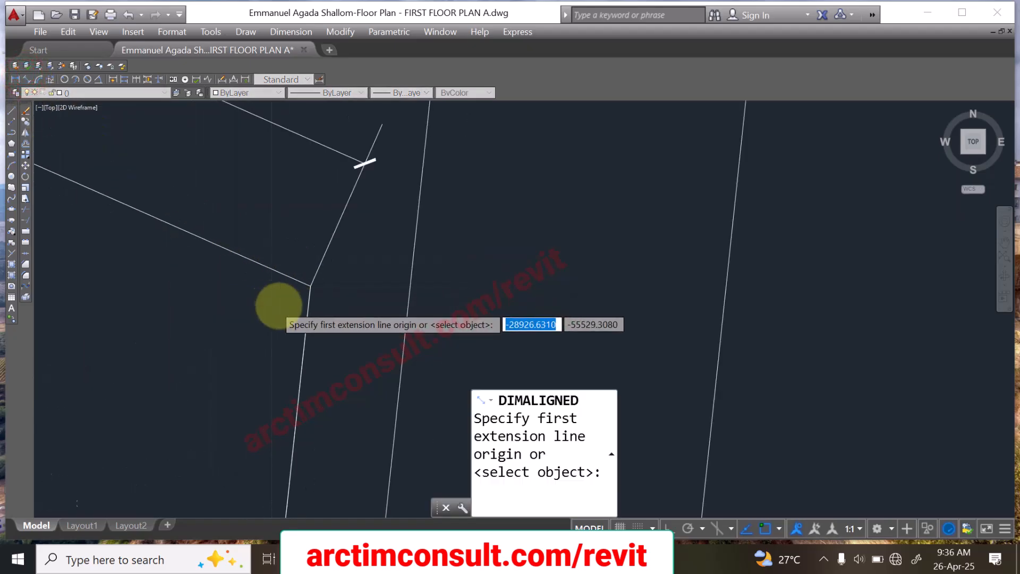
mouse_move(352, 277)
middle_down()
mouse_move(237, 166)
mouse_move(255, 182)
mouse_move(251, 172)
mouse_move(247, 236)
middle_up()
click(252, 172)
scroll(247, 237, down, 5)
scroll(238, 332, up, 11)
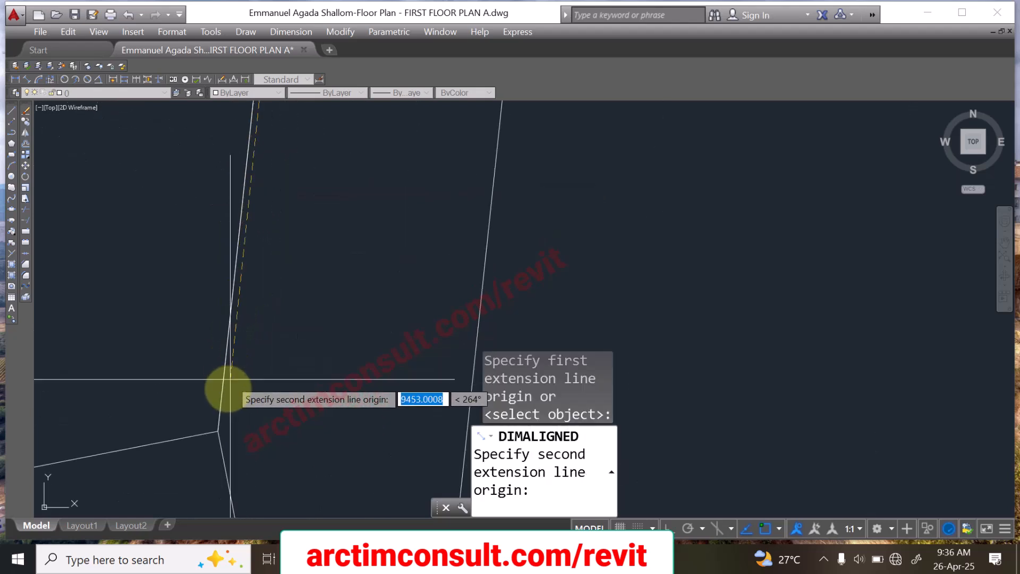
click(218, 431)
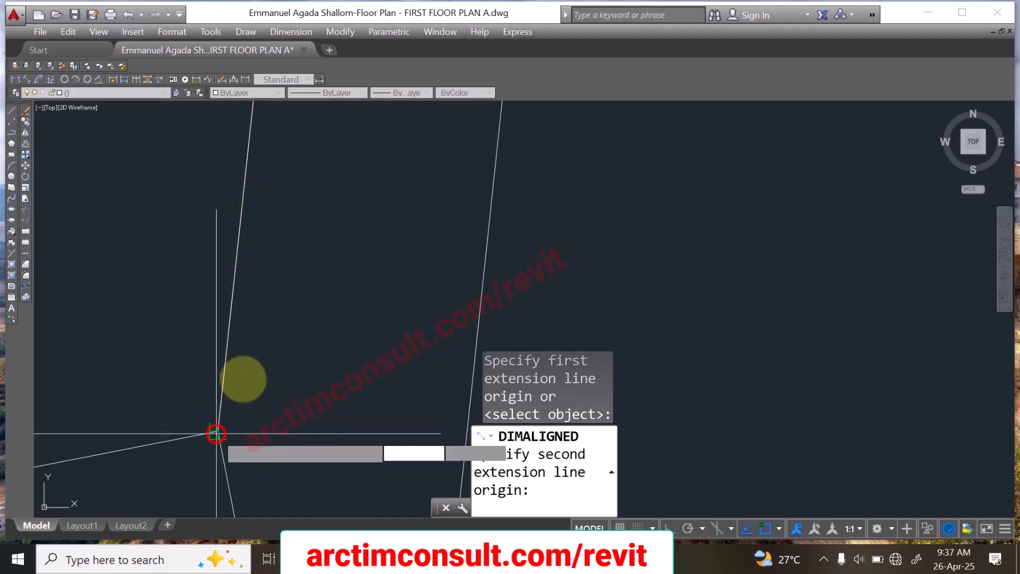
scroll(218, 432, down, 3)
click(301, 321)
middle_drag(299, 320, 291, 377)
scroll(266, 340, up, 5)
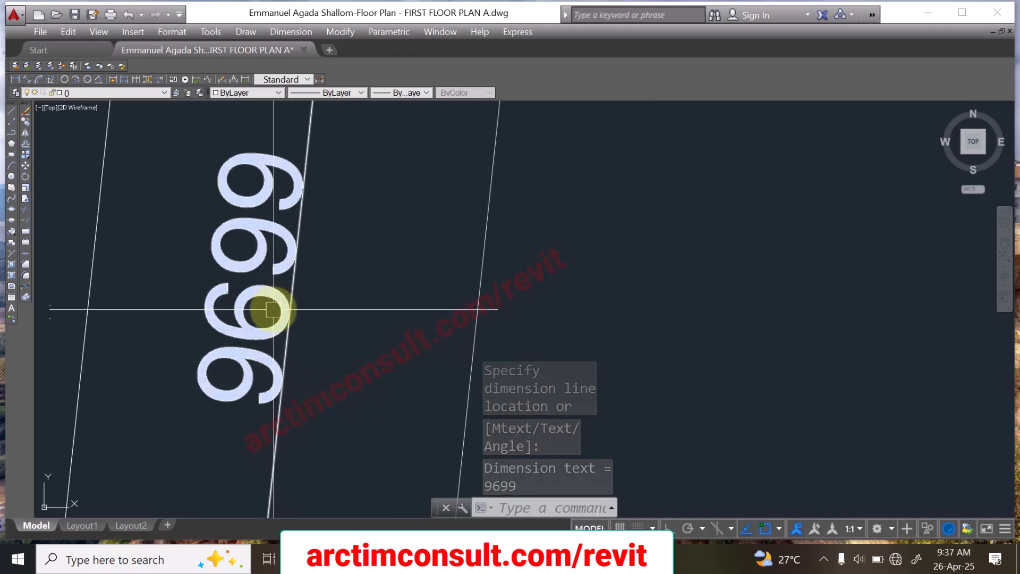
scroll(280, 191, down, 2)
scroll(273, 255, up, 2)
scroll(275, 241, down, 2)
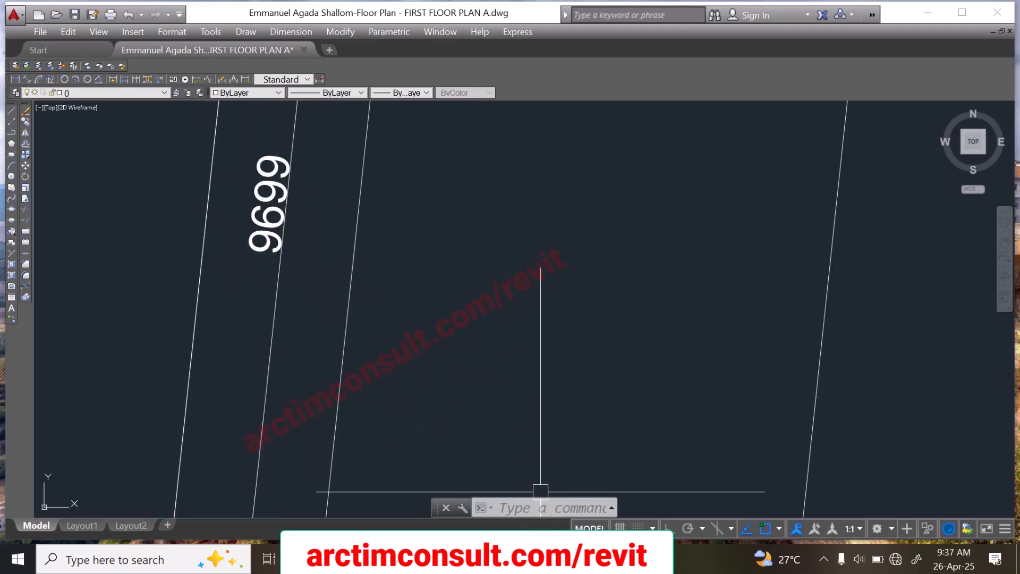
Step: Check the short edge's dimension against the length marked beside the access road in the survey plan image
click(530, 551)
scroll(696, 249, up, 5)
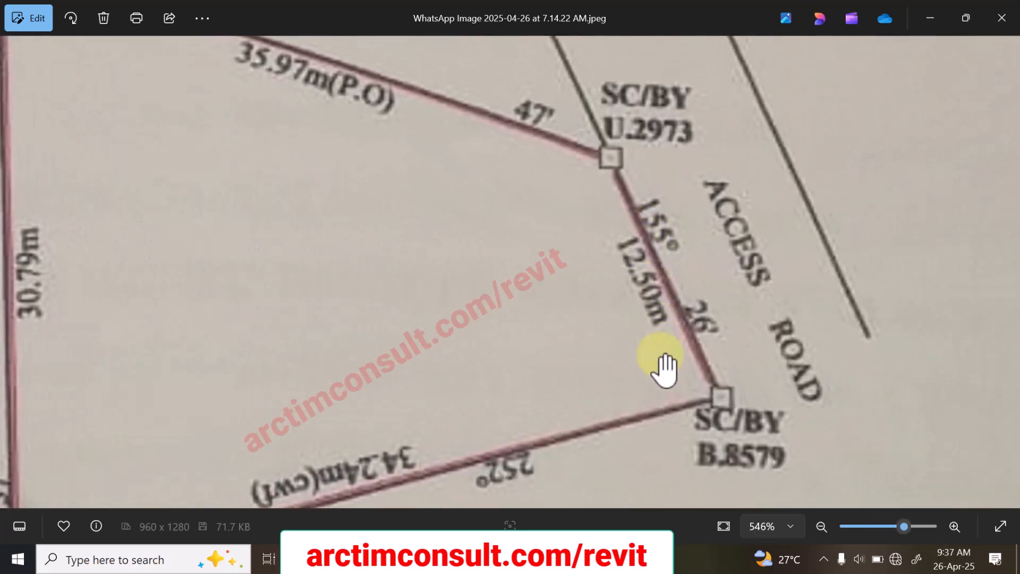
scroll(621, 330, down, 3)
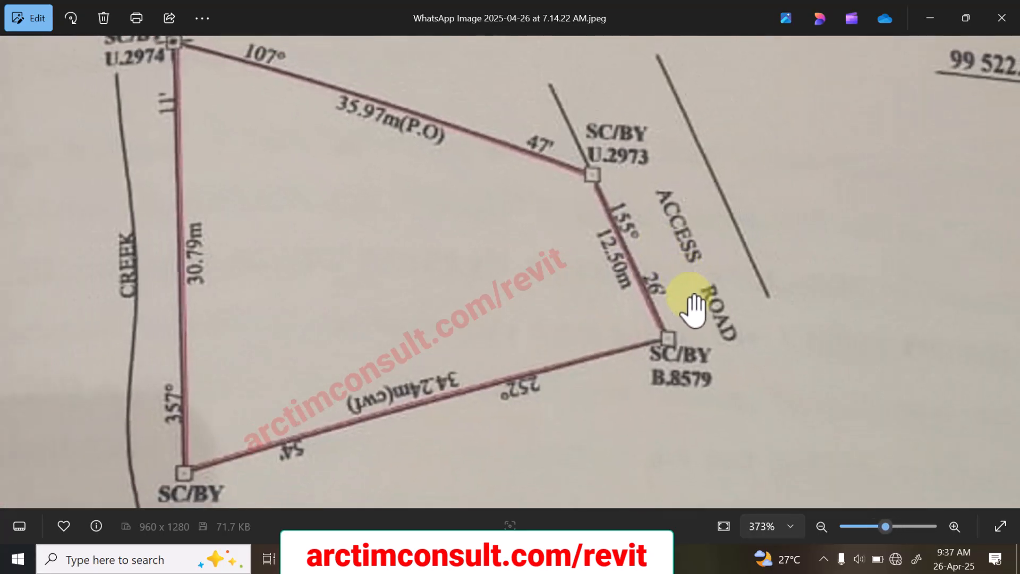
scroll(638, 289, up, 4)
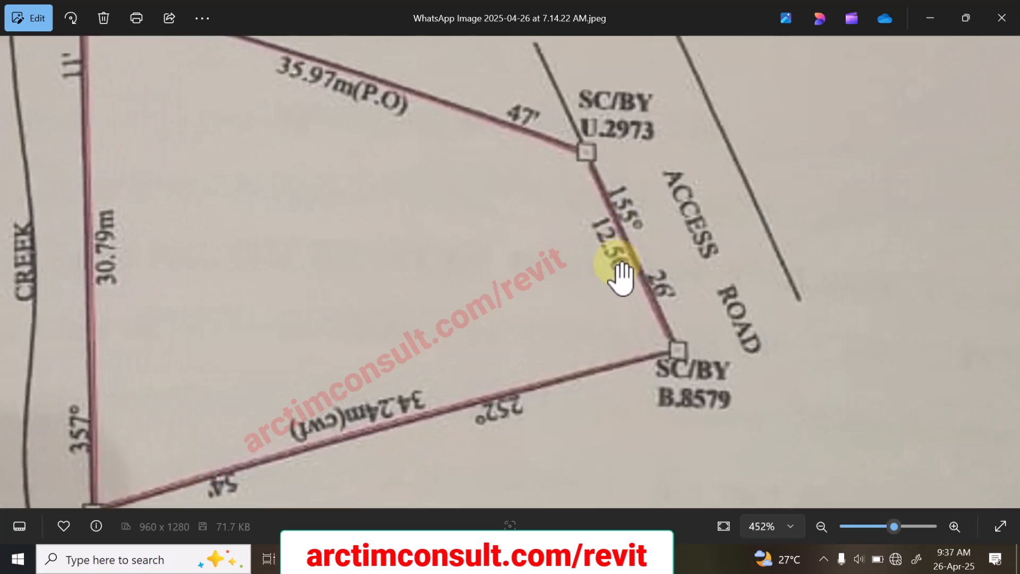
scroll(622, 291, down, 2)
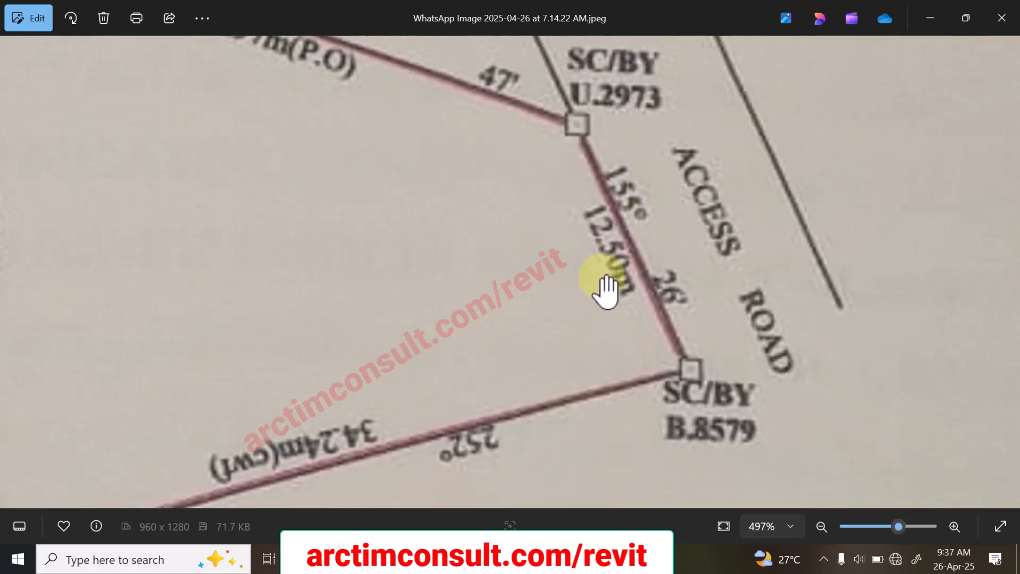
scroll(607, 239, up, 2)
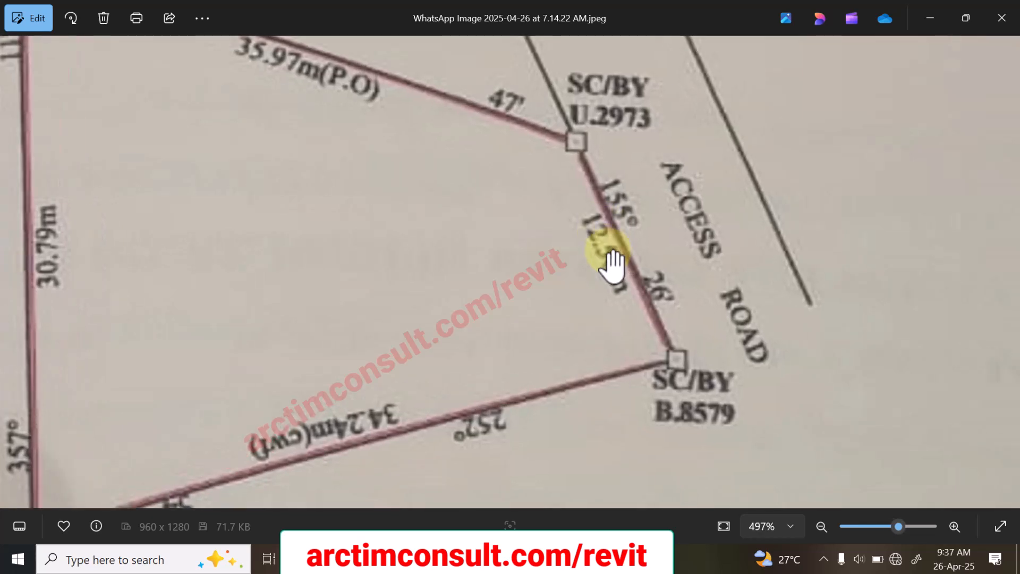
scroll(614, 300, down, 5)
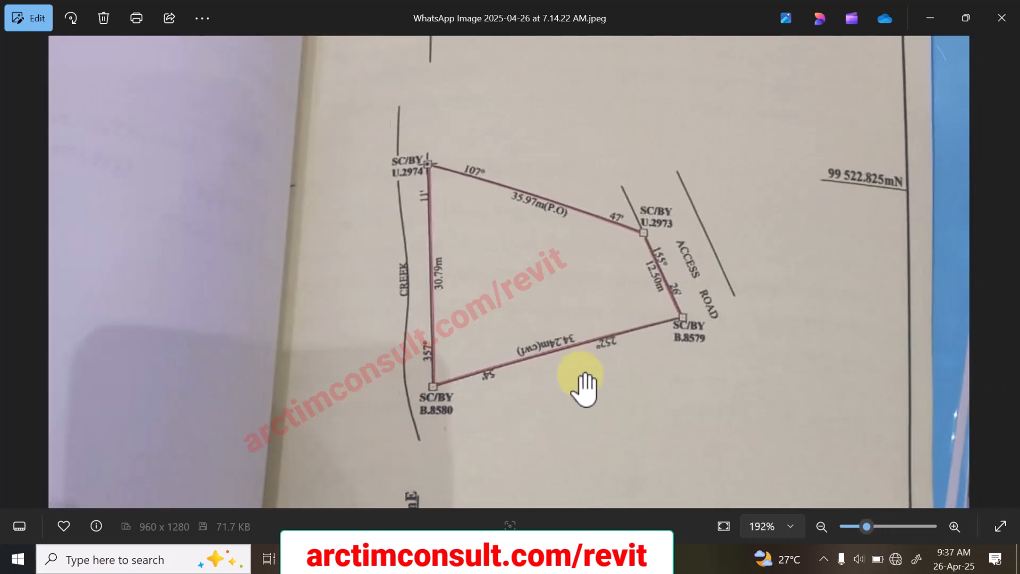
scroll(462, 369, down, 2)
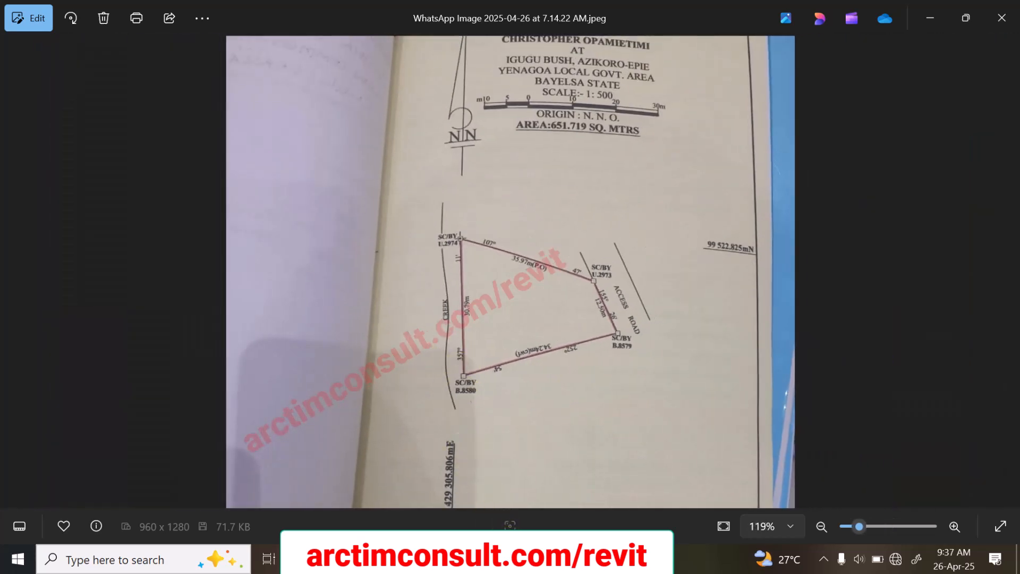
key(alt+Tab)
Step: Move the short edge's dimension outward to sit between the two access road lines
scroll(432, 364, up, 4)
scroll(382, 210, down, 10)
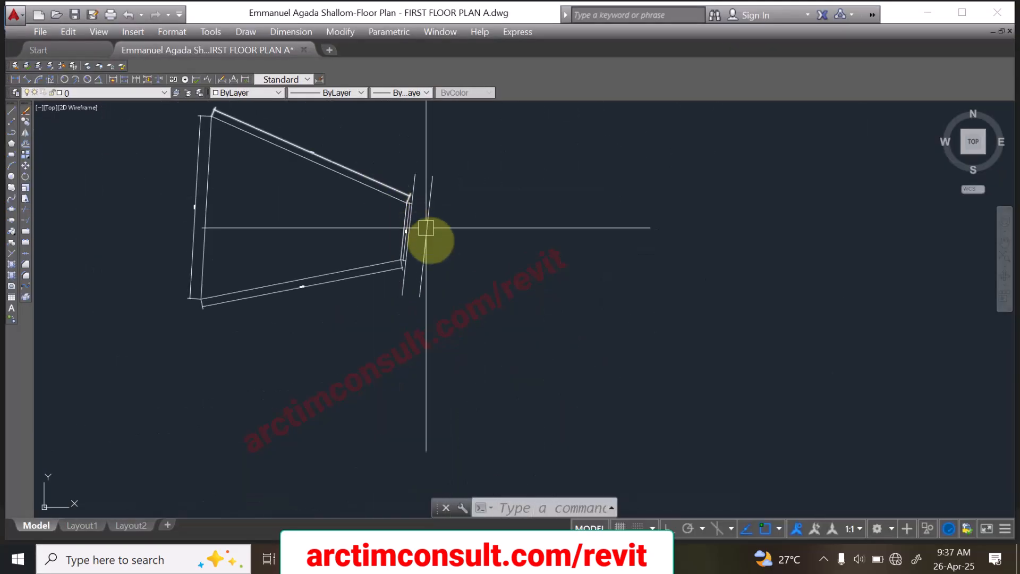
scroll(414, 228, up, 4)
scroll(470, 297, down, 2)
scroll(467, 317, up, 1)
scroll(467, 317, up, 5)
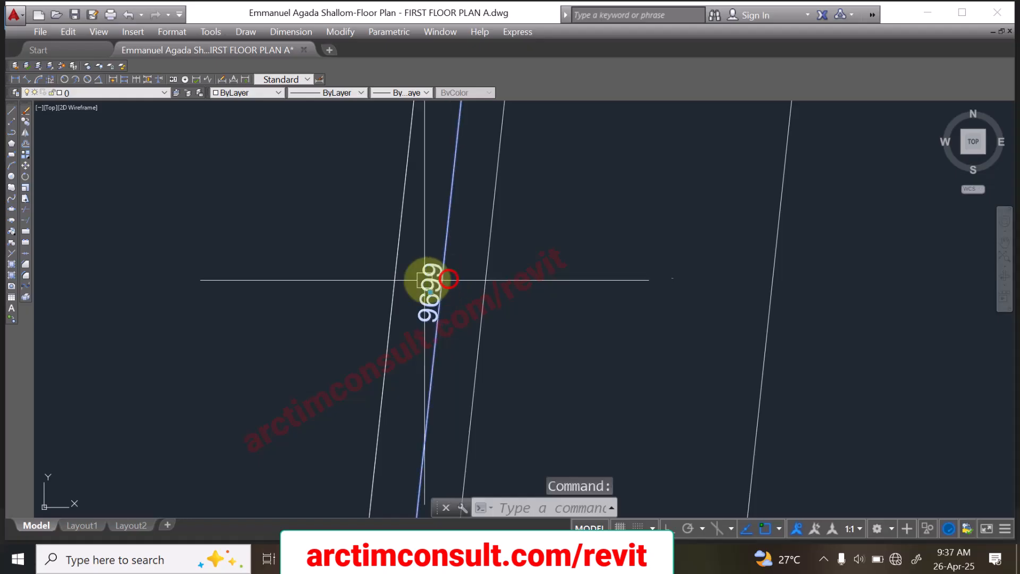
click(25, 165)
click(438, 248)
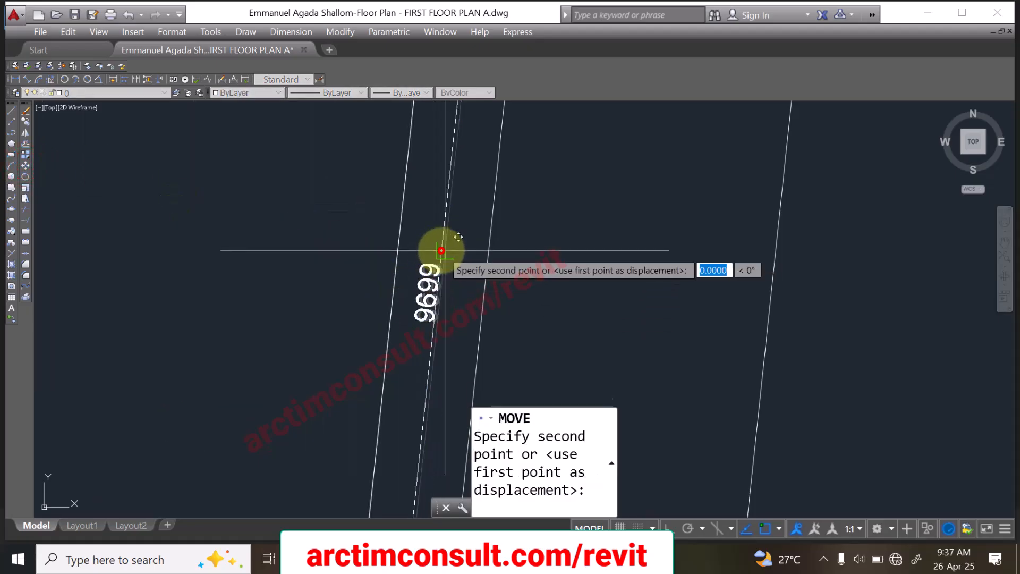
click(551, 280)
scroll(481, 265, down, 5)
scroll(493, 263, down, 4)
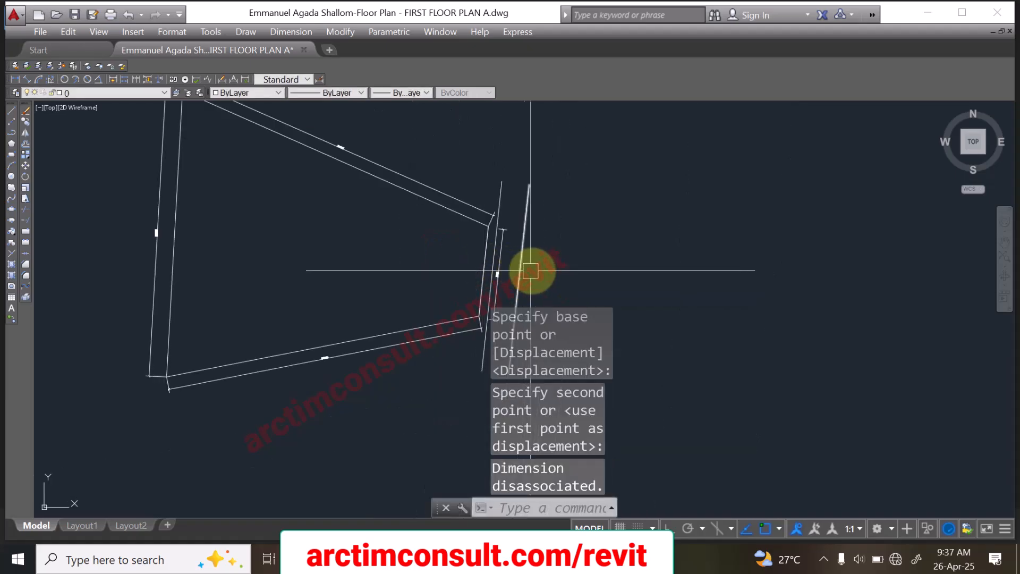
Step: Delete the short edge's dimension from between the two access road lines
key(Escape)
key(Escape)
scroll(530, 271, up, 6)
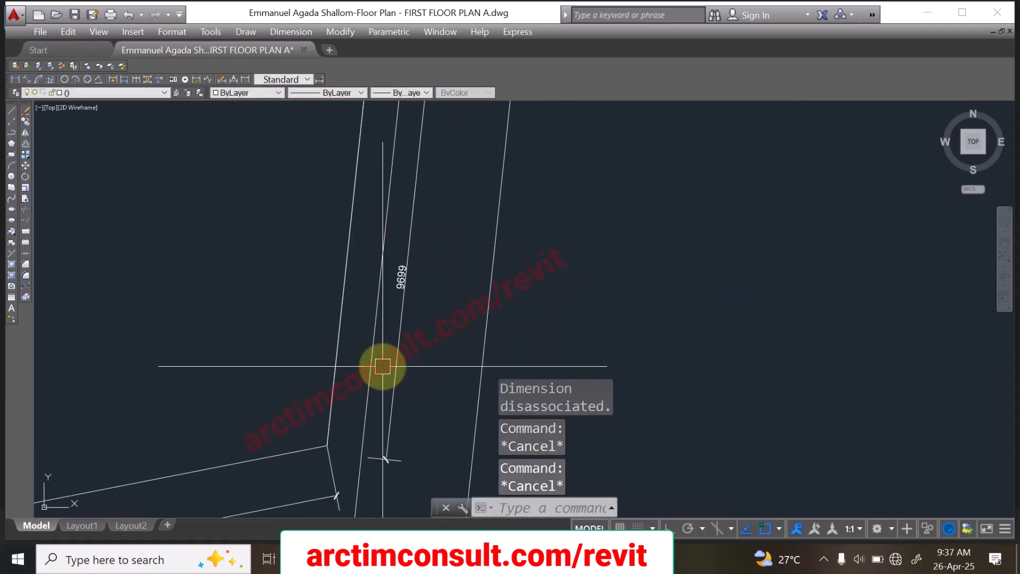
click(400, 311)
key(Delete)
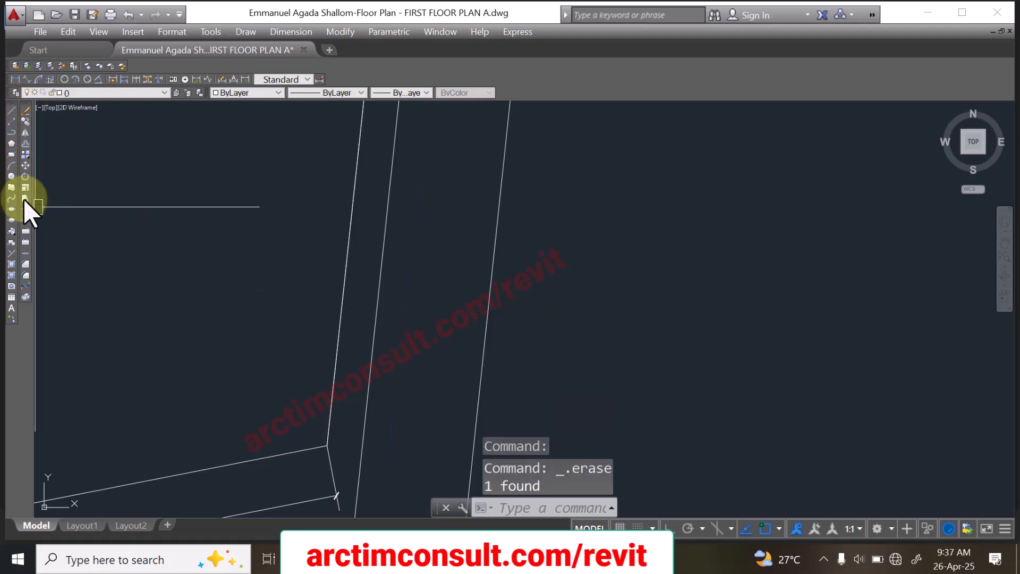
click(12, 145)
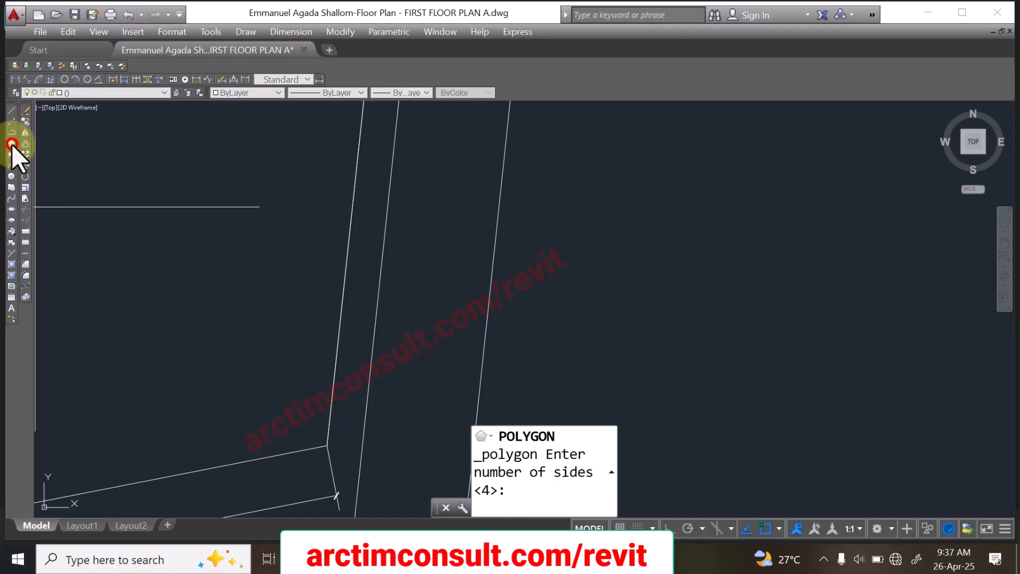
key(Escape)
key(Escape)
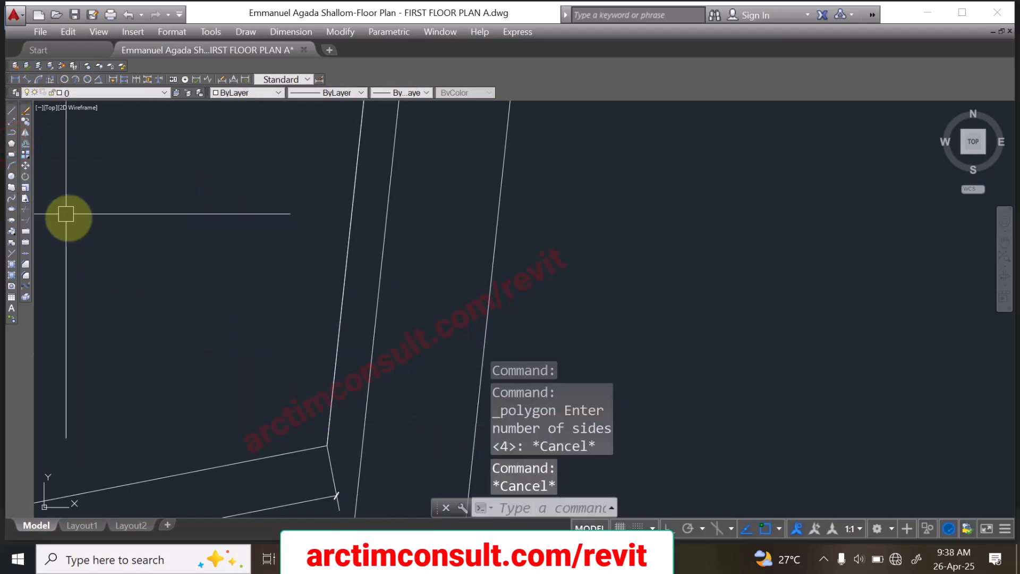
Step: Draw a construction circle of radius 12500 centred on the lower corner of the boundary's short edge
click(11, 176)
scroll(396, 292, down, 5)
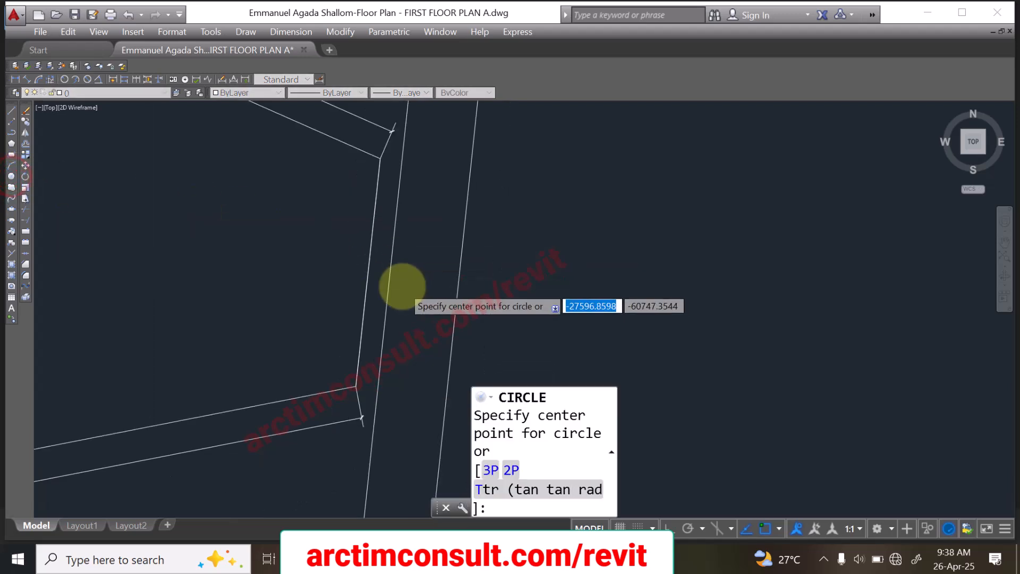
scroll(409, 339, up, 6)
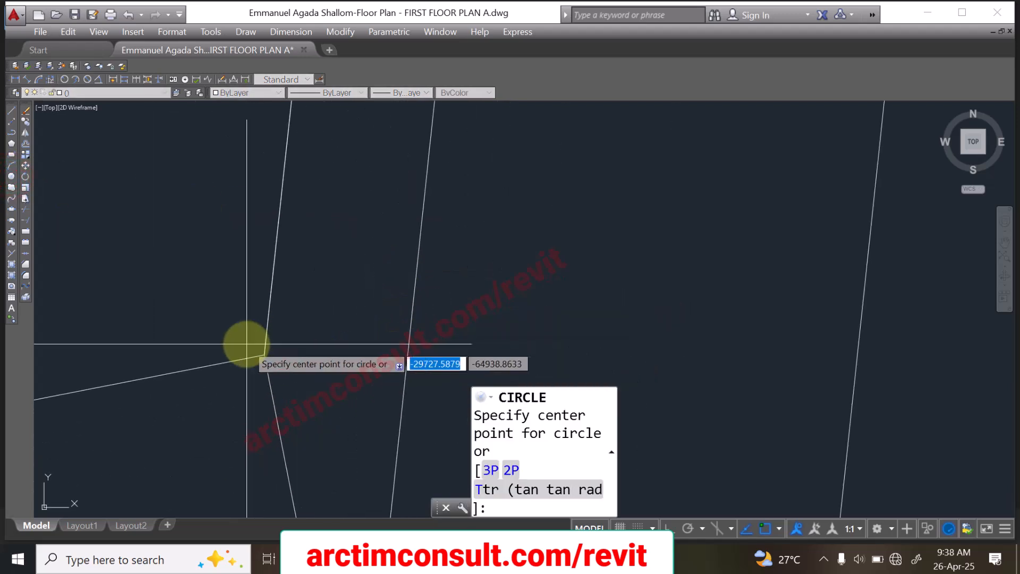
click(264, 354)
scroll(266, 353, down, 2)
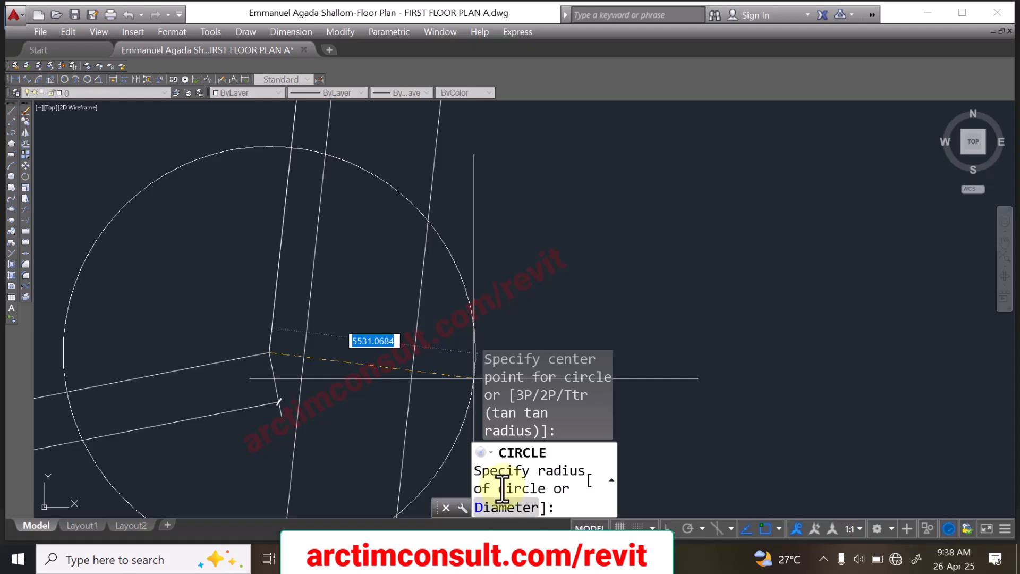
scroll(470, 233, down, 4)
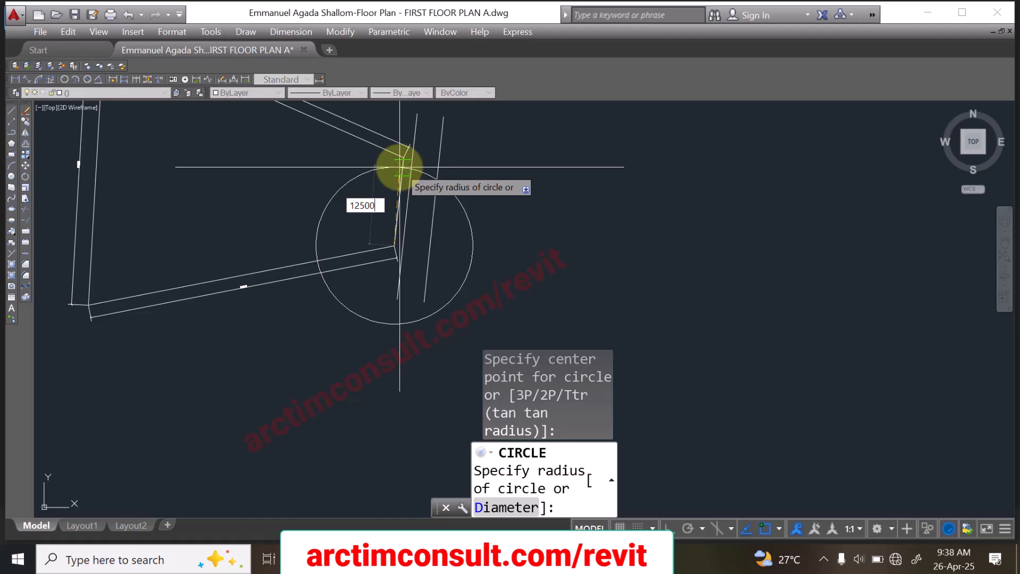
key(Return)
scroll(457, 225, down, 5)
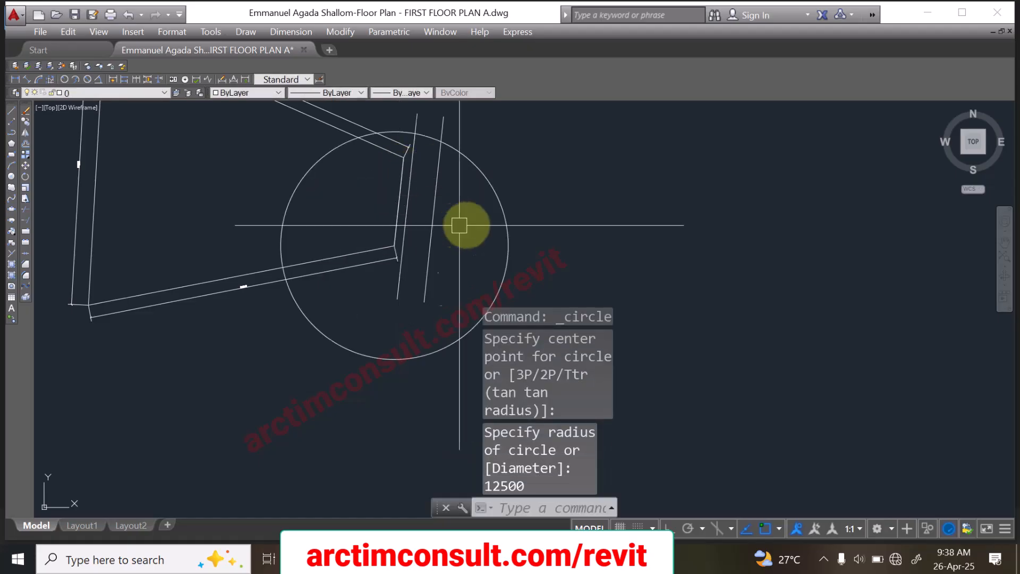
Step: Draw a construction circle of radius 35970 centred on the boundary's upper-left corner
scroll(519, 217, up, 5)
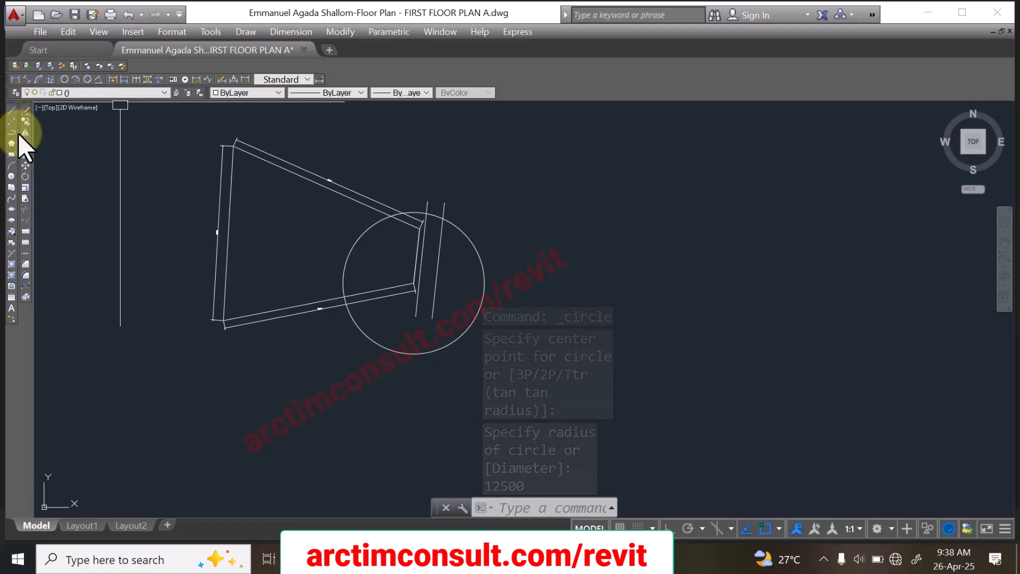
click(10, 176)
scroll(240, 159, up, 6)
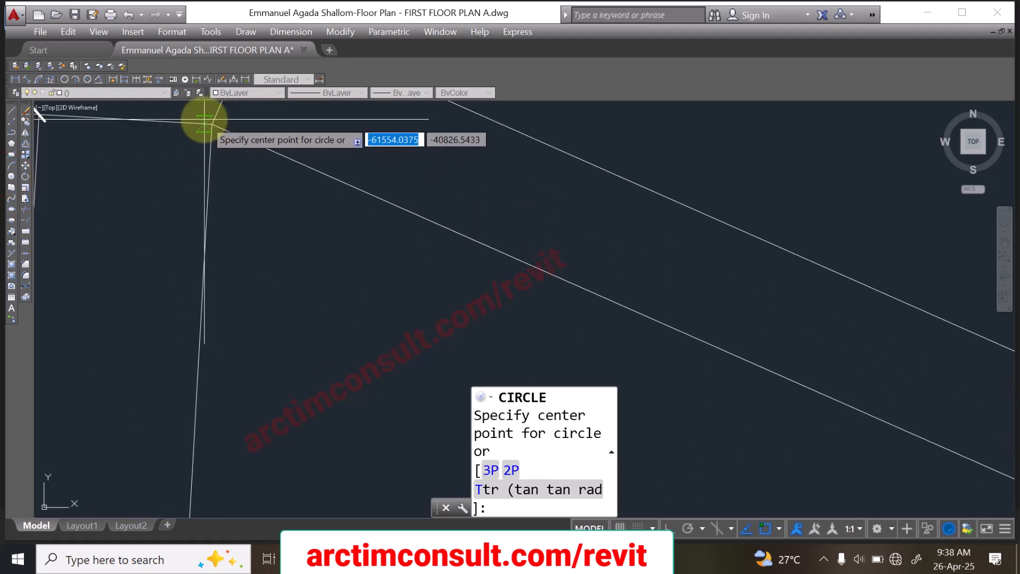
click(211, 124)
scroll(215, 121, down, 5)
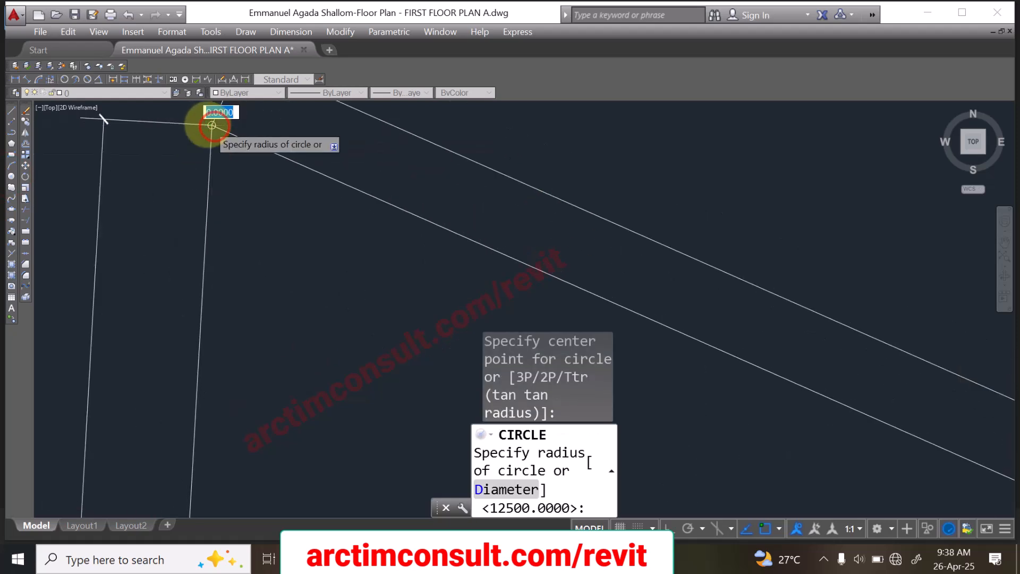
scroll(309, 168, up, 8)
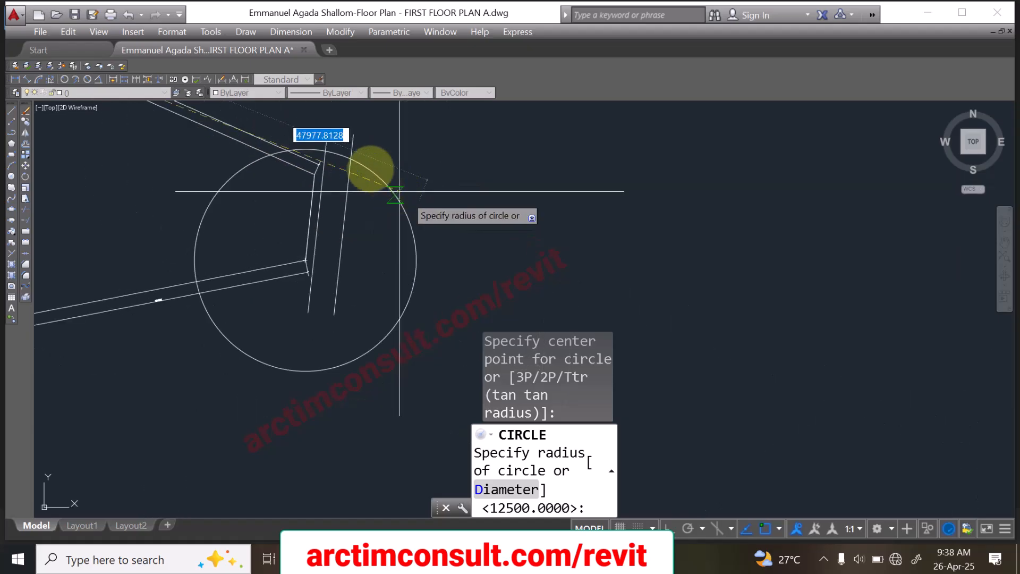
scroll(375, 202, up, 3)
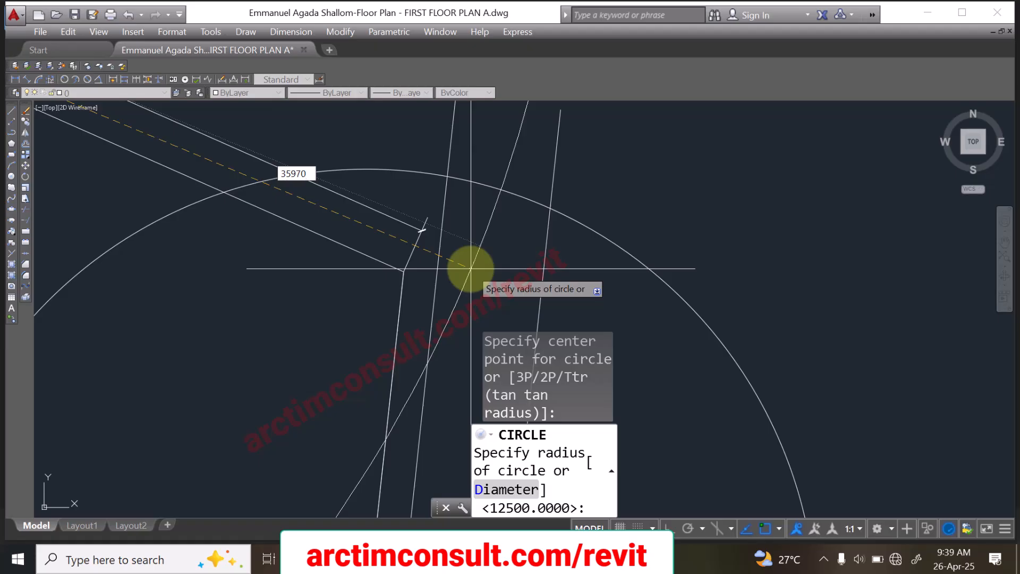
key(Return)
scroll(448, 207, down, 5)
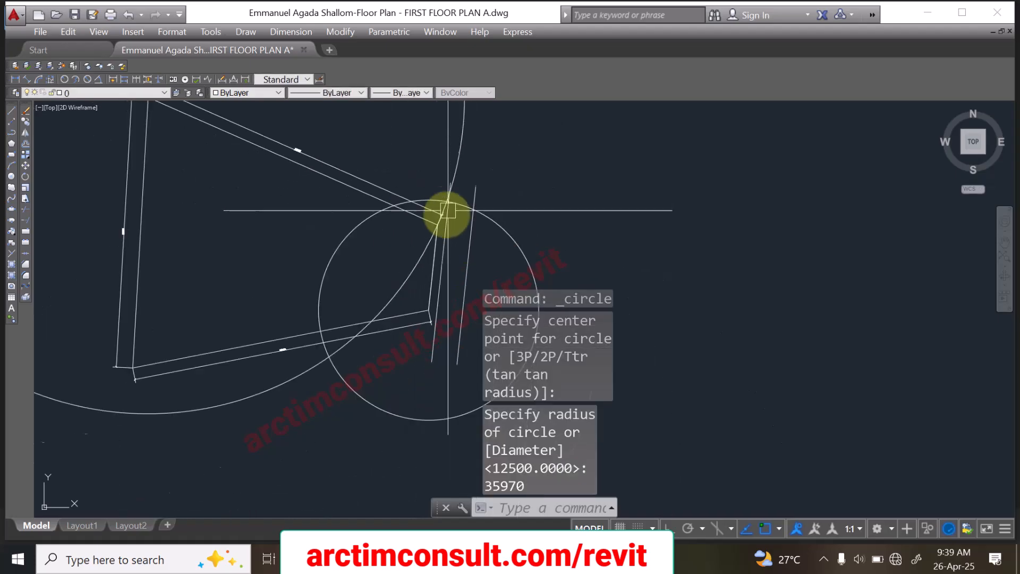
Step: Stretch the upper corner of the boundary's short edge to the intersection of the two construction circles near the access road
scroll(445, 230, up, 4)
scroll(444, 179, up, 5)
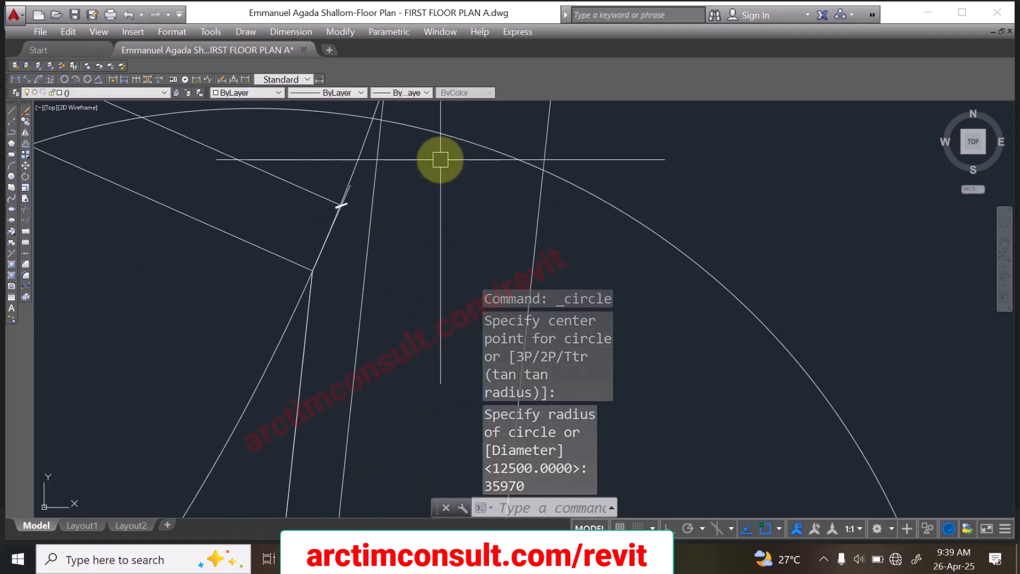
scroll(394, 171, down, 4)
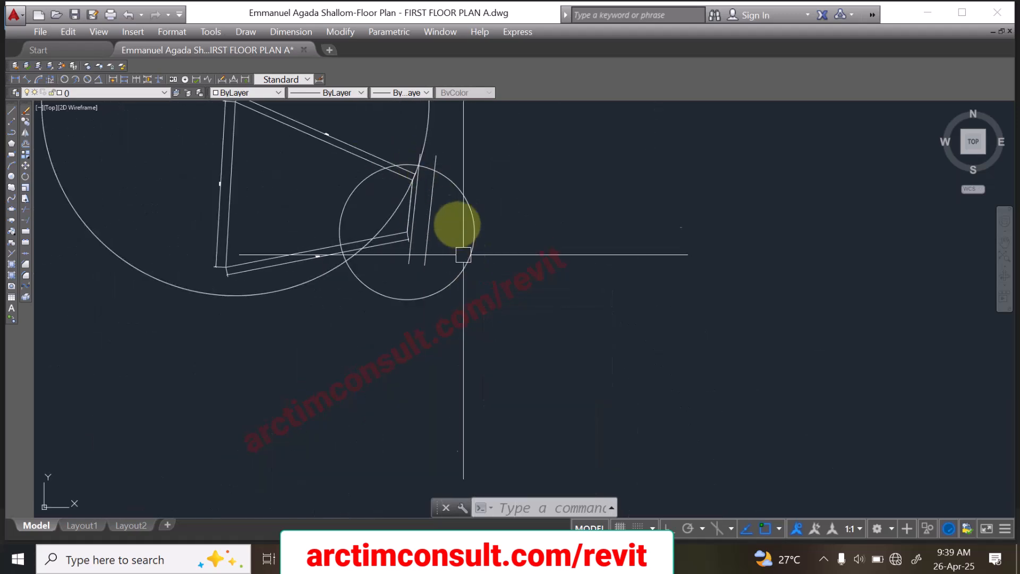
scroll(408, 134, up, 4)
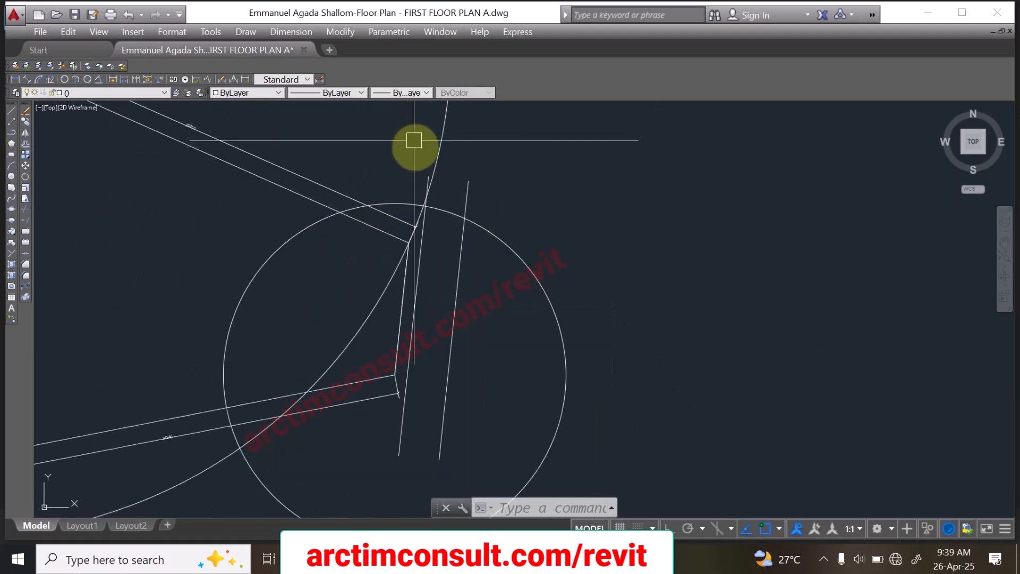
scroll(430, 308, down, 5)
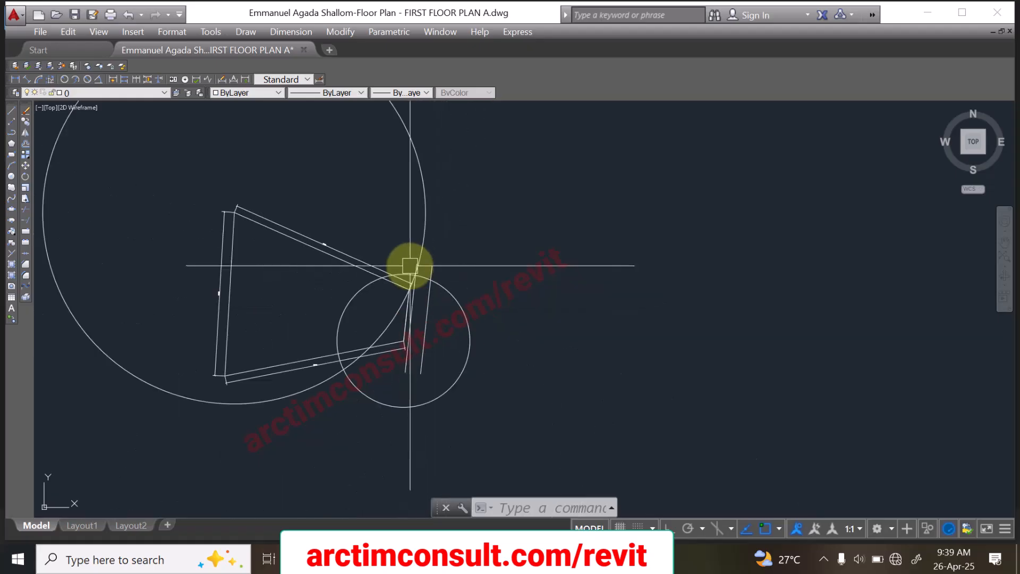
scroll(367, 265, up, 6)
scroll(363, 253, down, 5)
scroll(371, 266, up, 5)
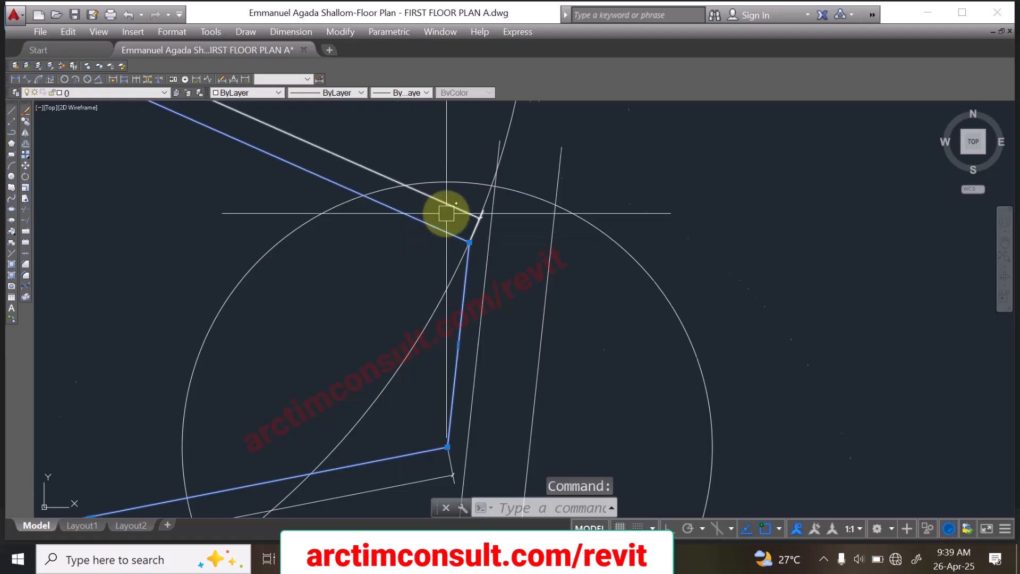
scroll(446, 213, up, 5)
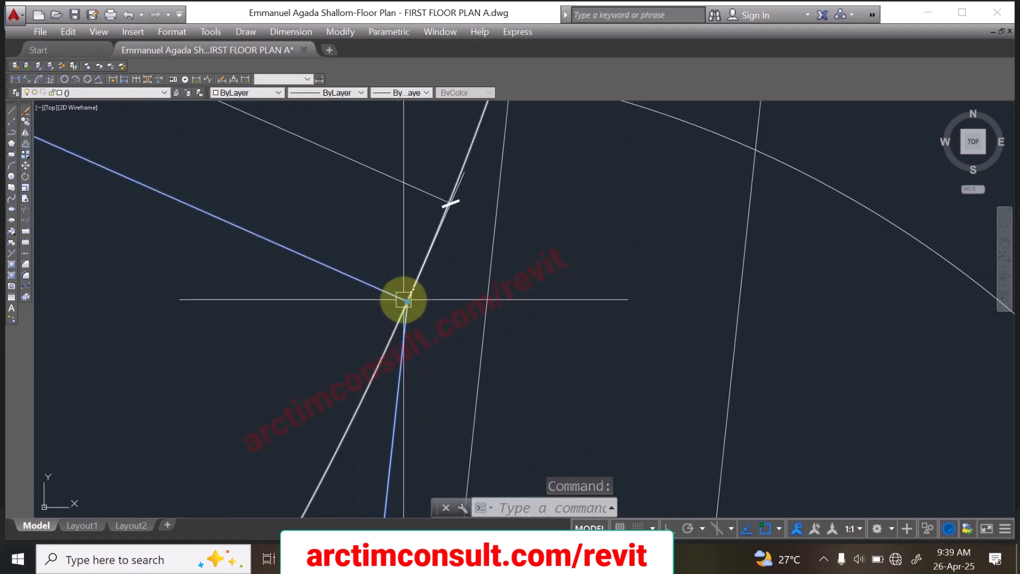
click(407, 301)
scroll(399, 310, down, 3)
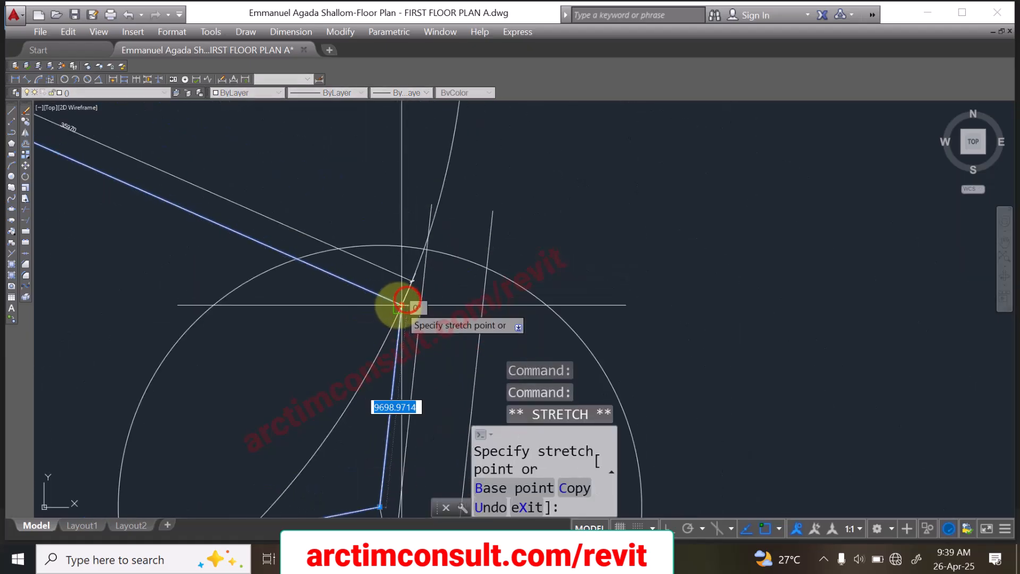
scroll(424, 254, up, 4)
scroll(407, 256, up, 5)
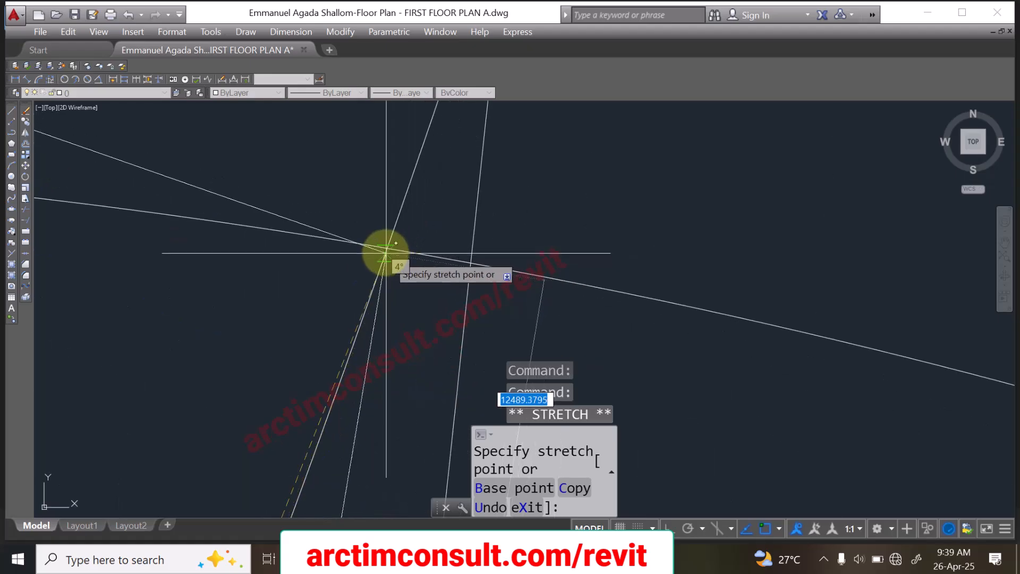
click(386, 248)
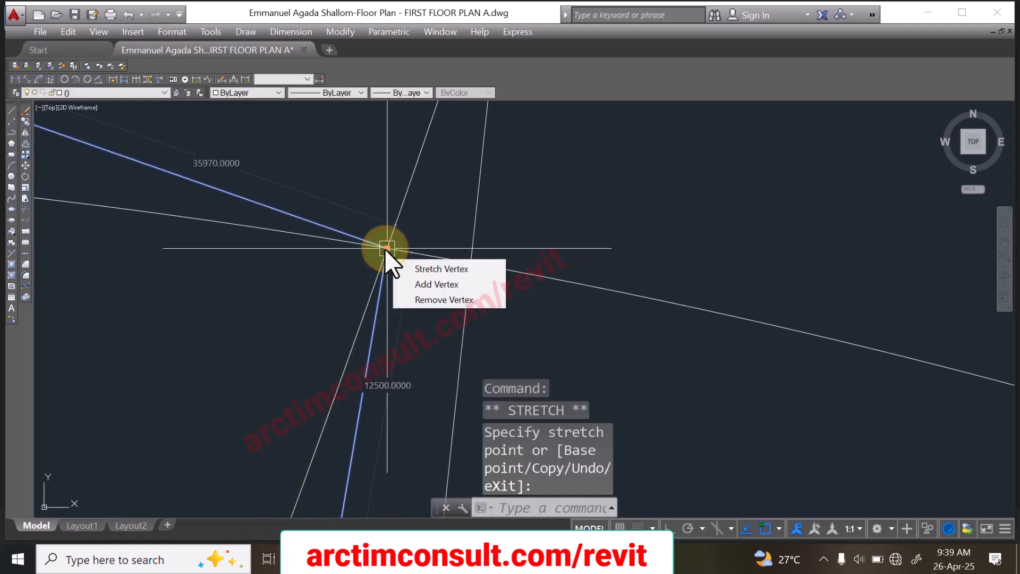
scroll(398, 239, down, 5)
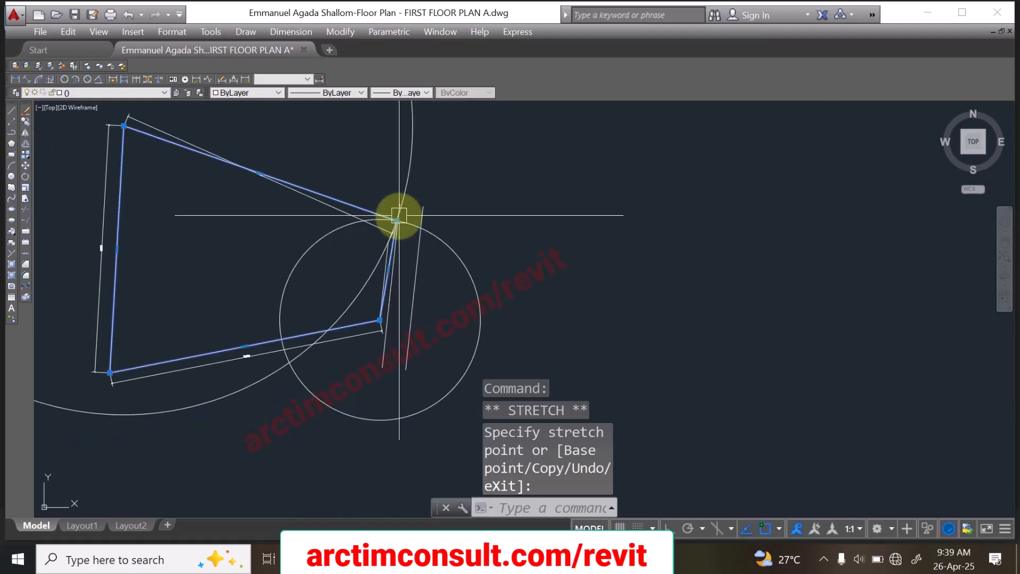
key(Escape)
key(Escape)
Step: Delete both construction circles around the boundary
scroll(433, 242, up, 4)
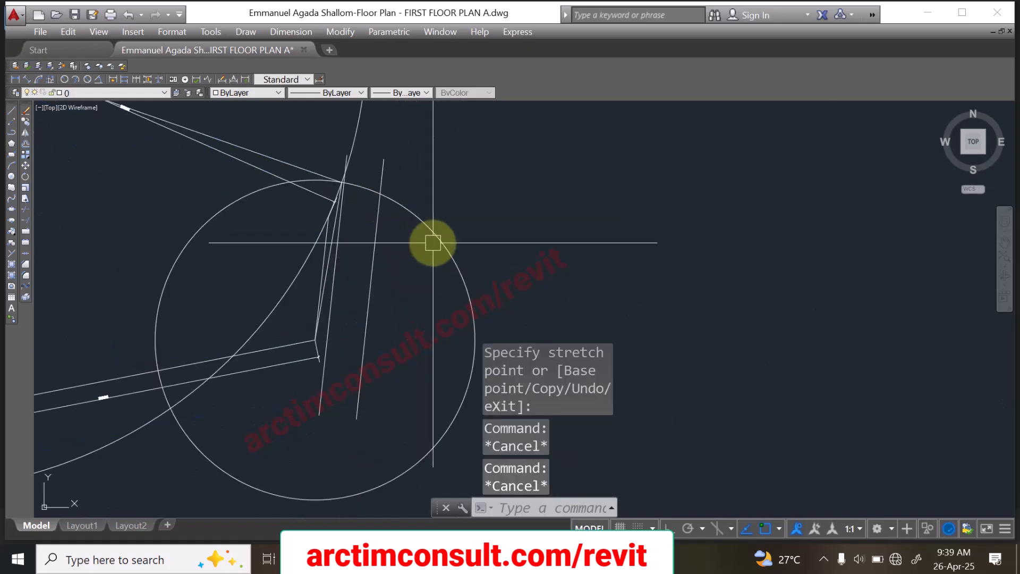
click(480, 181)
click(438, 262)
key(Delete)
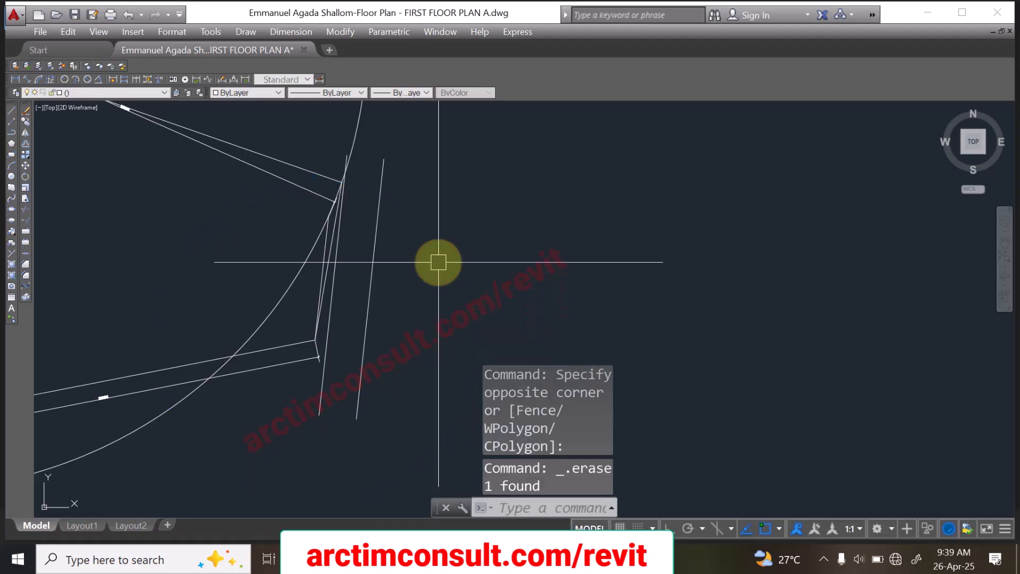
scroll(438, 261, down, 5)
click(416, 213)
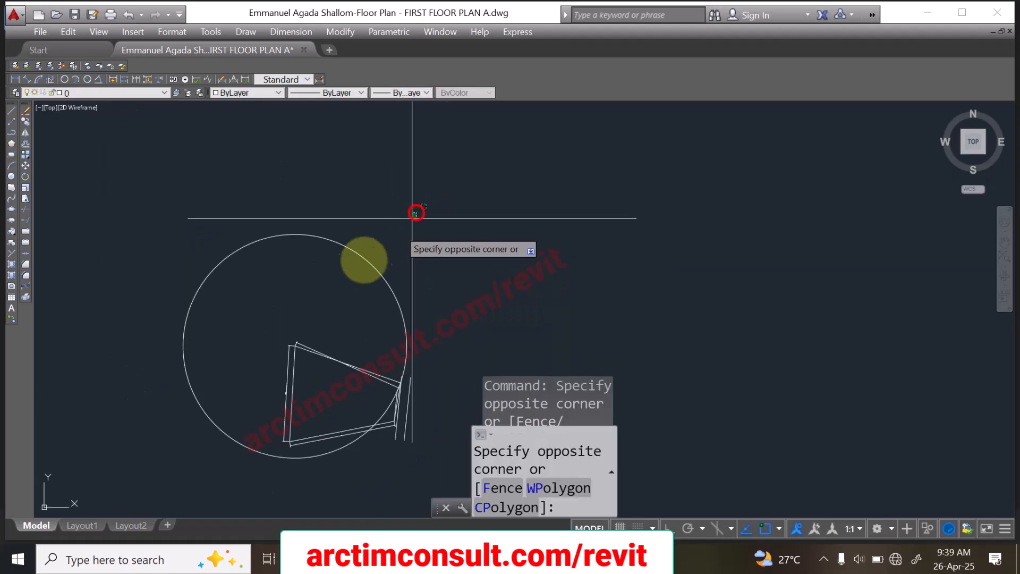
click(342, 290)
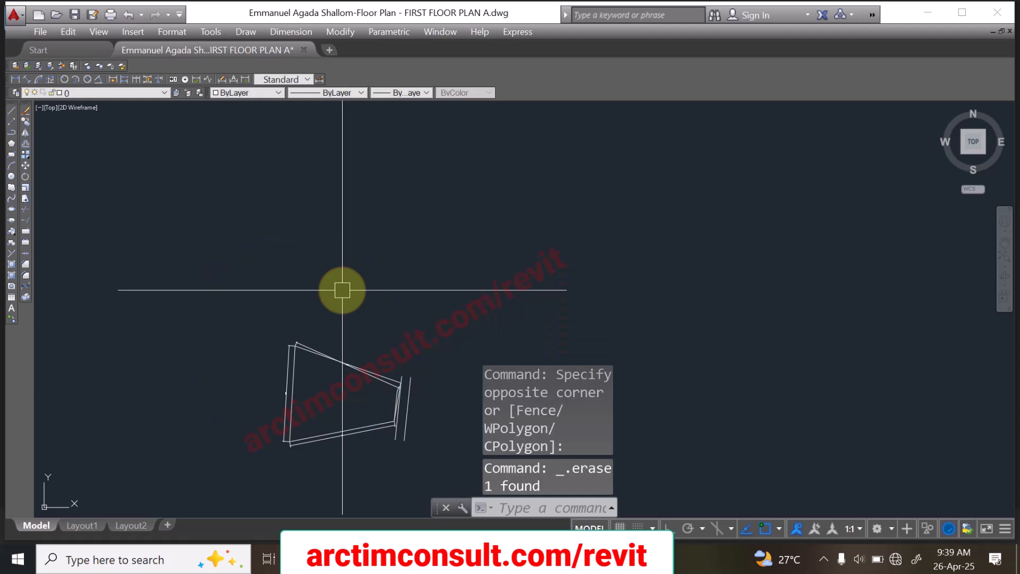
Step: Delete the outdated aligned dimension along the boundary's upper sloping side
scroll(348, 337, up, 5)
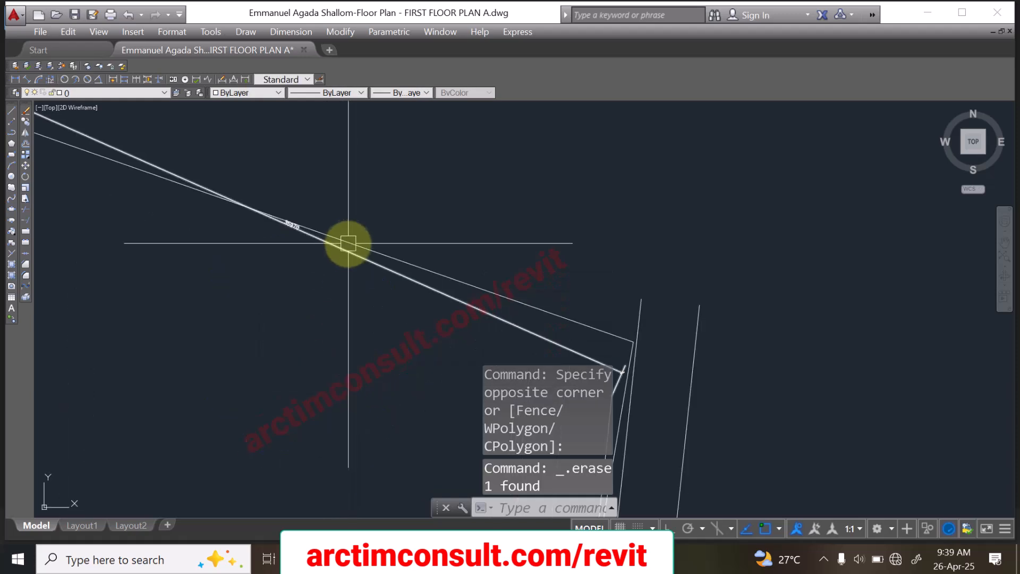
scroll(239, 239, down, 5)
scroll(246, 223, up, 3)
scroll(537, 193, up, 3)
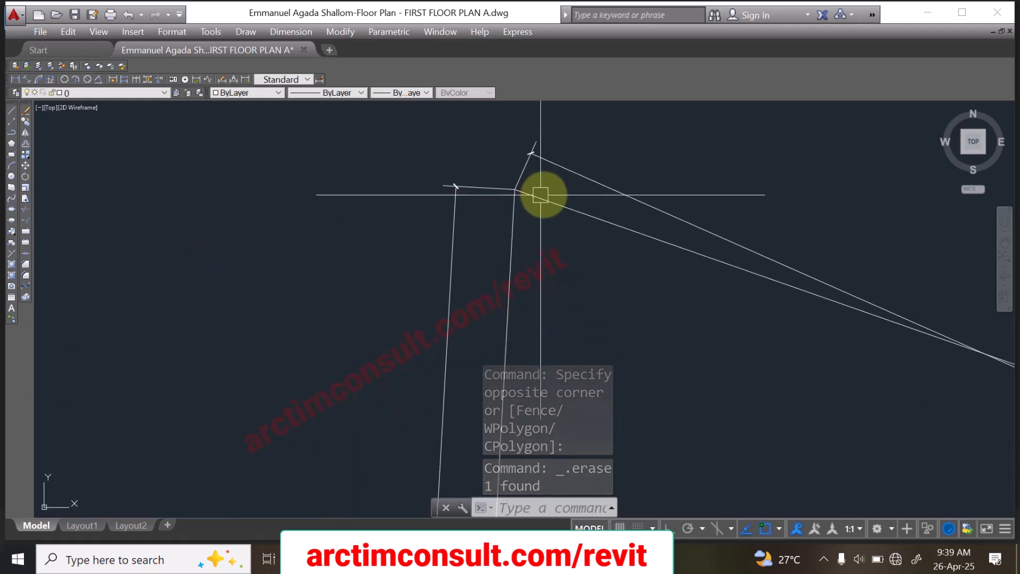
click(564, 170)
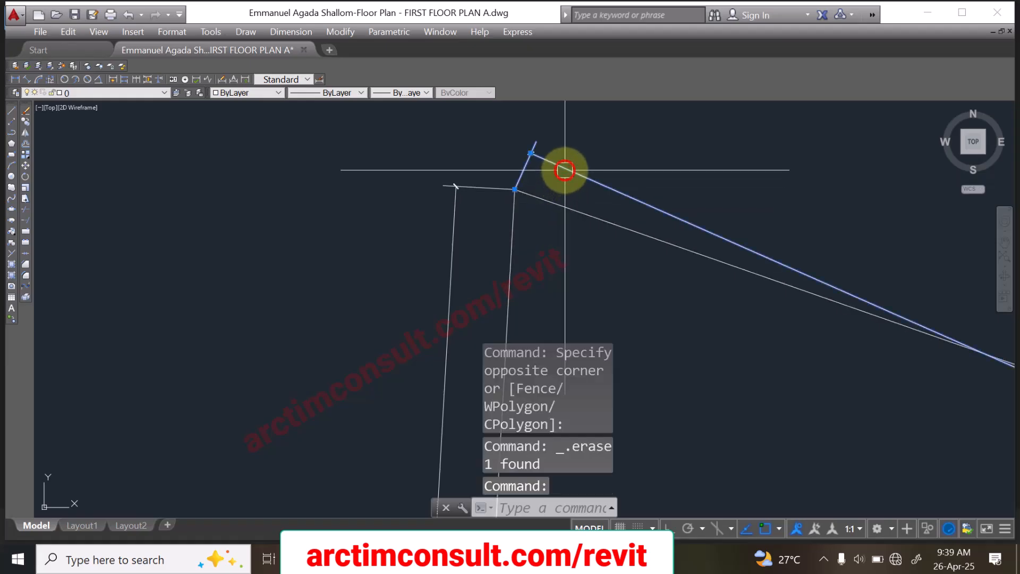
scroll(372, 161, down, 5)
Step: Delete the leftover line marking the short edge's old position beside the access road
scroll(494, 205, up, 3)
scroll(316, 159, up, 2)
scroll(464, 270, up, 2)
scroll(474, 229, up, 1)
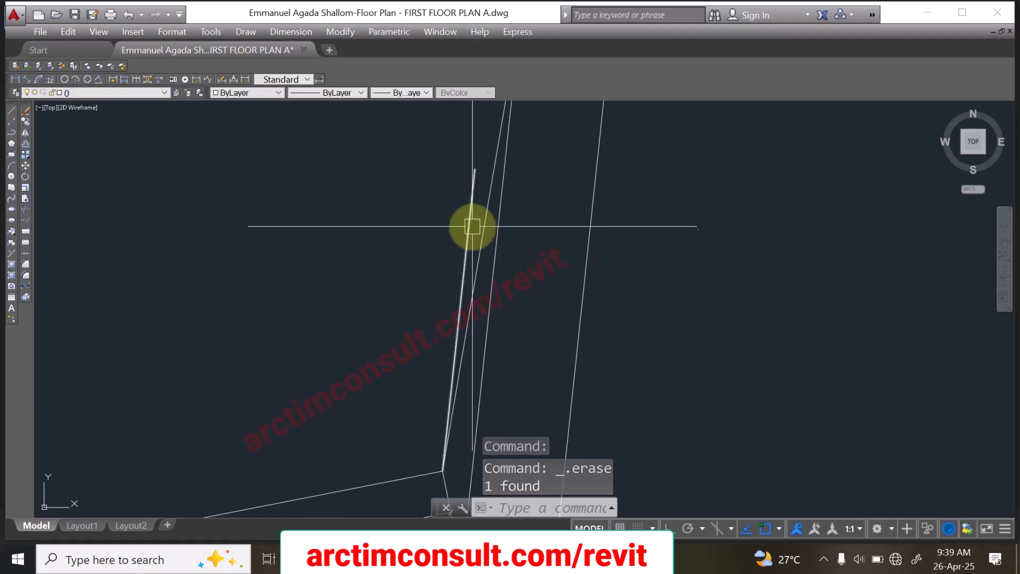
click(467, 220)
scroll(392, 251, down, 2)
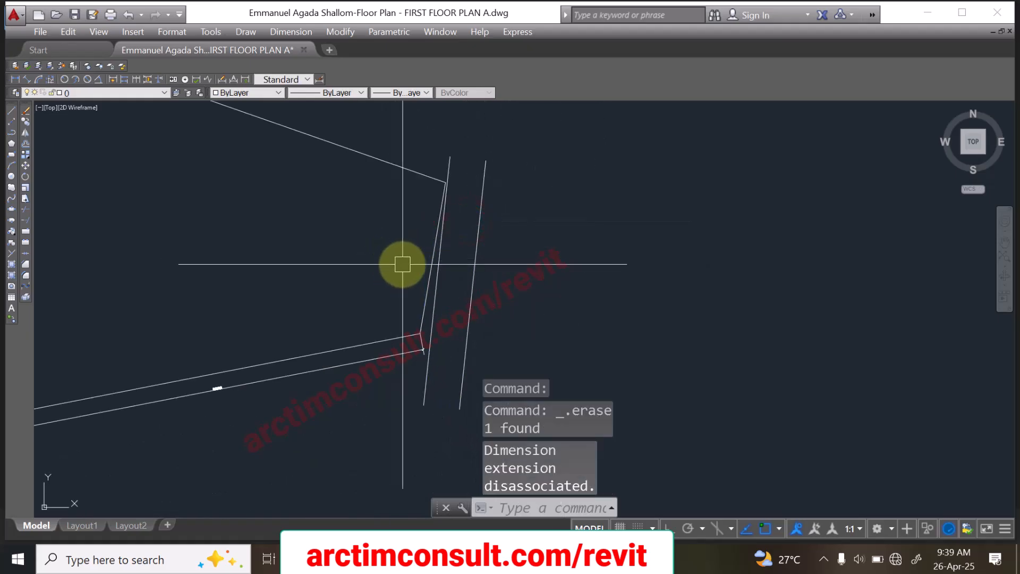
scroll(449, 297, up, 4)
scroll(410, 349, down, 6)
scroll(432, 274, up, 4)
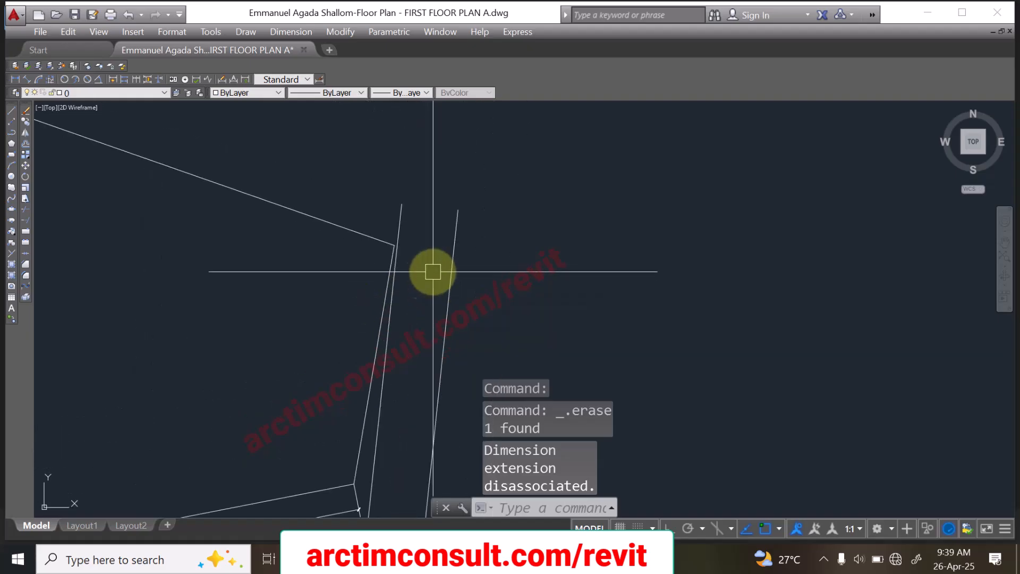
Step: Add an aligned dimension along the boundary's upper sloping side, from corner to corner, placed outside the plot
scroll(449, 274, down, 5)
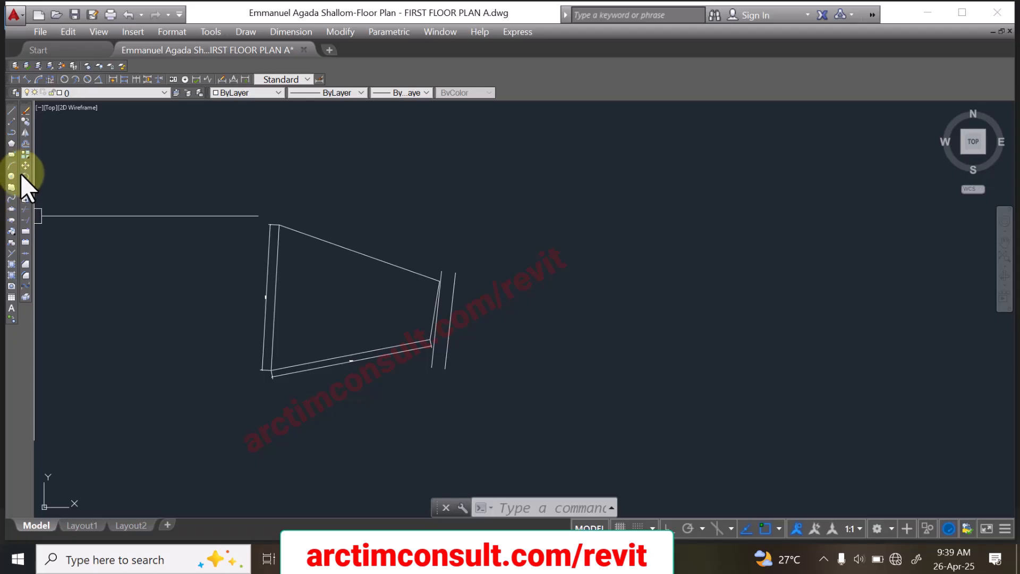
click(26, 77)
scroll(330, 254, up, 4)
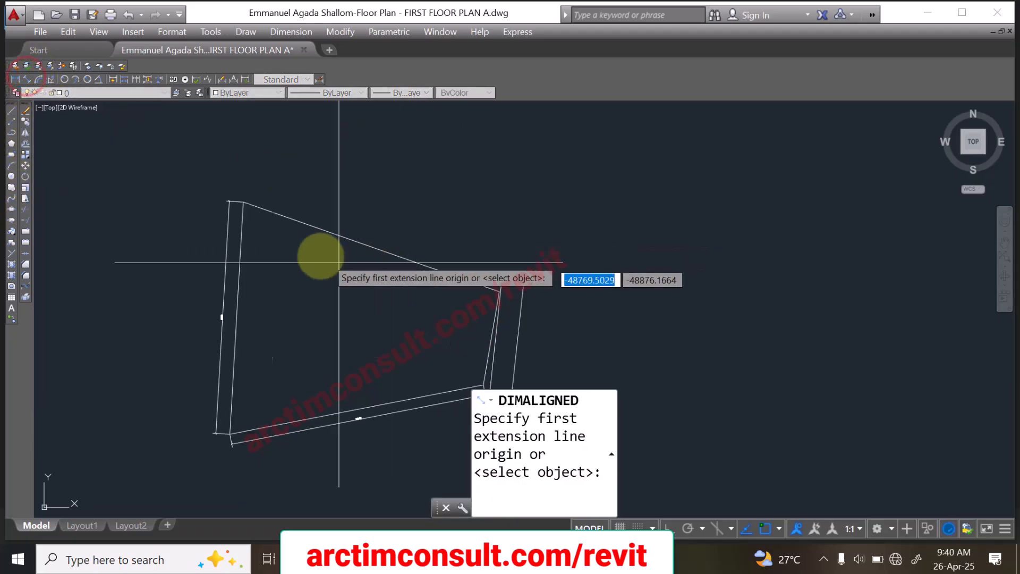
click(217, 181)
scroll(633, 326, up, 4)
click(547, 324)
scroll(459, 235, down, 3)
click(461, 237)
scroll(333, 242, down, 3)
scroll(334, 243, up, 5)
scroll(289, 174, down, 5)
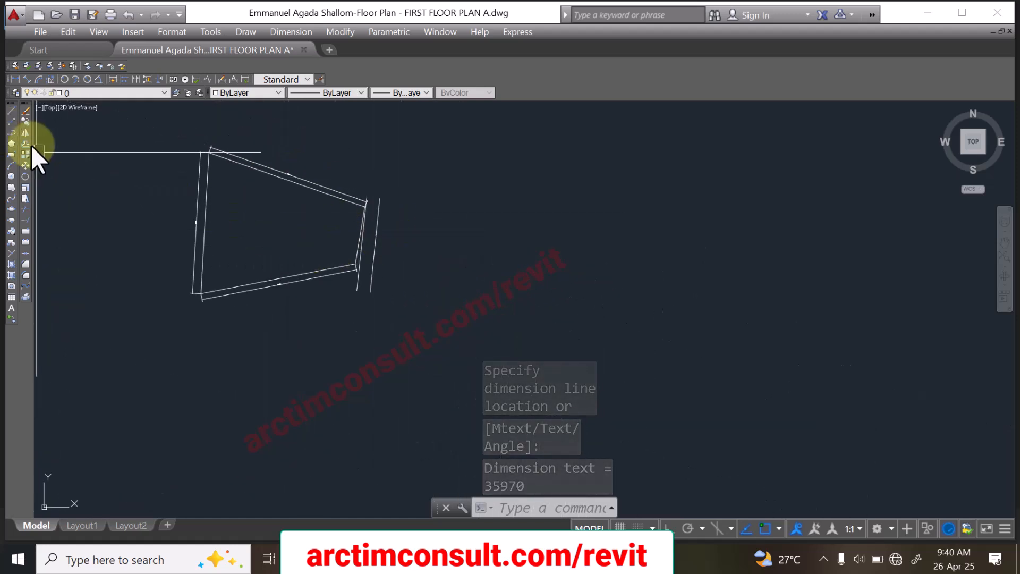
Step: Add an aligned dimension to the boundary's short edge on the access road side and check its value
click(23, 79)
scroll(383, 200, up, 5)
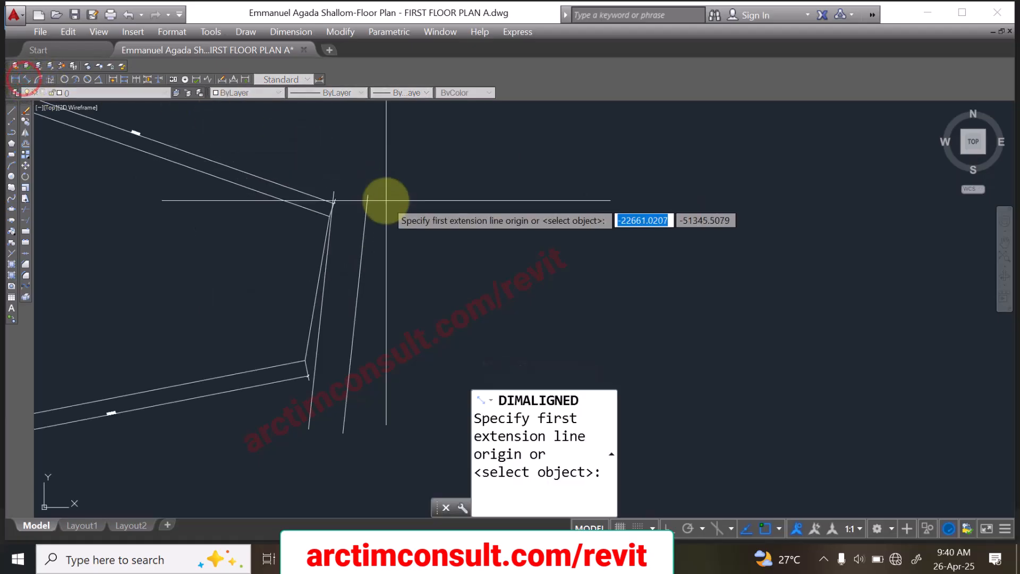
click(339, 183)
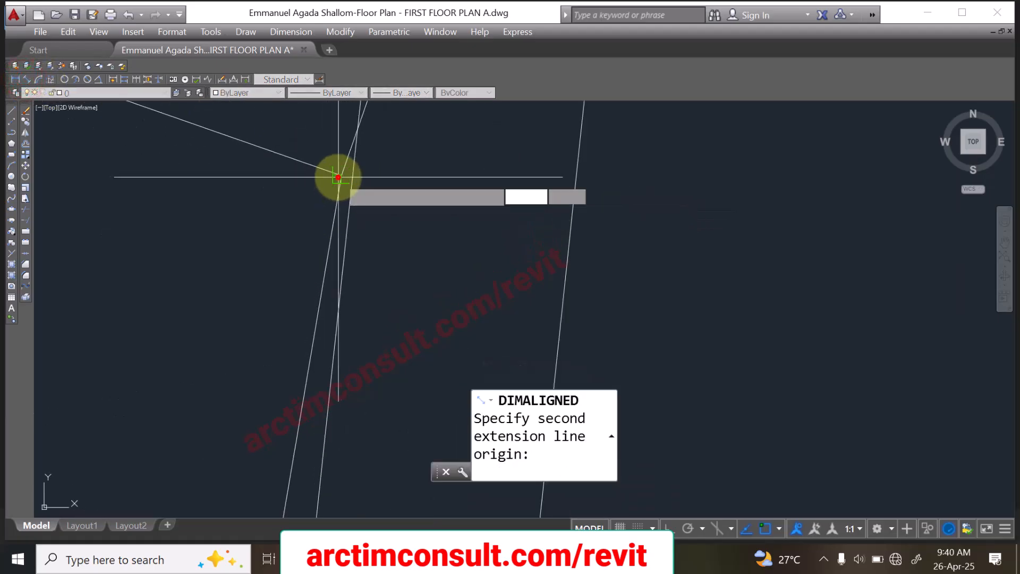
scroll(337, 172, down, 3)
scroll(328, 307, up, 4)
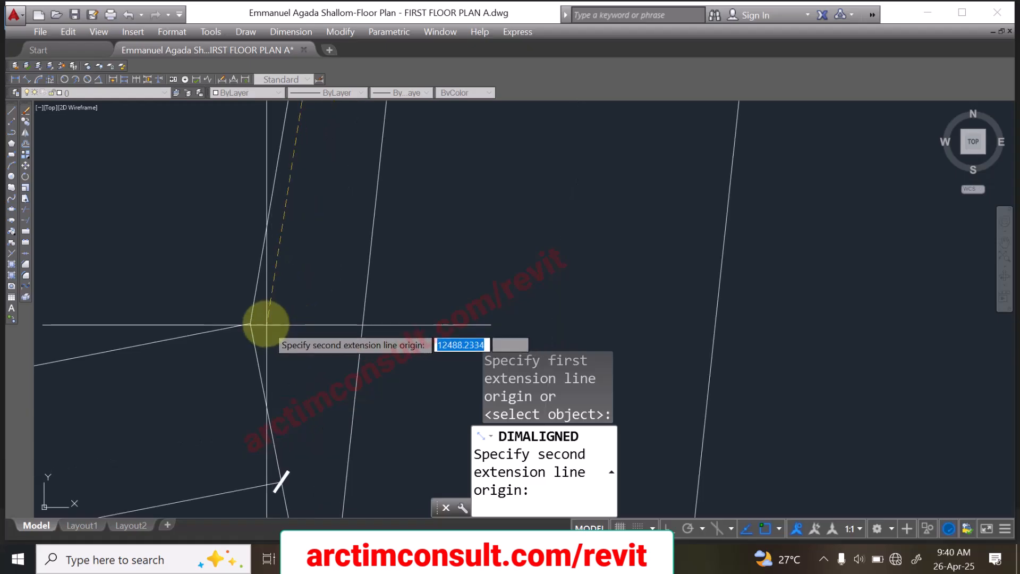
click(249, 323)
scroll(269, 333, down, 4)
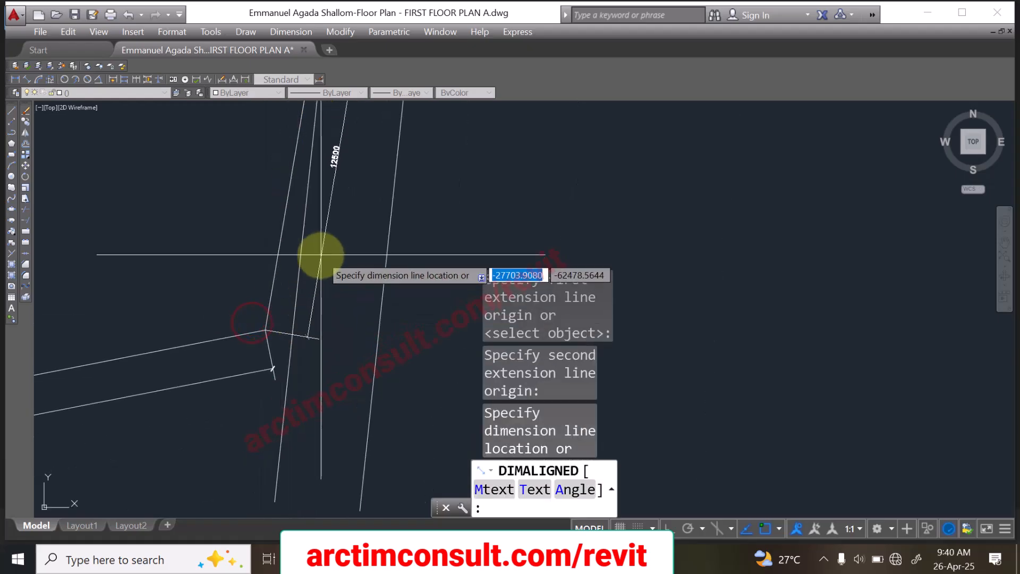
scroll(344, 141, up, 3)
scroll(345, 140, up, 4)
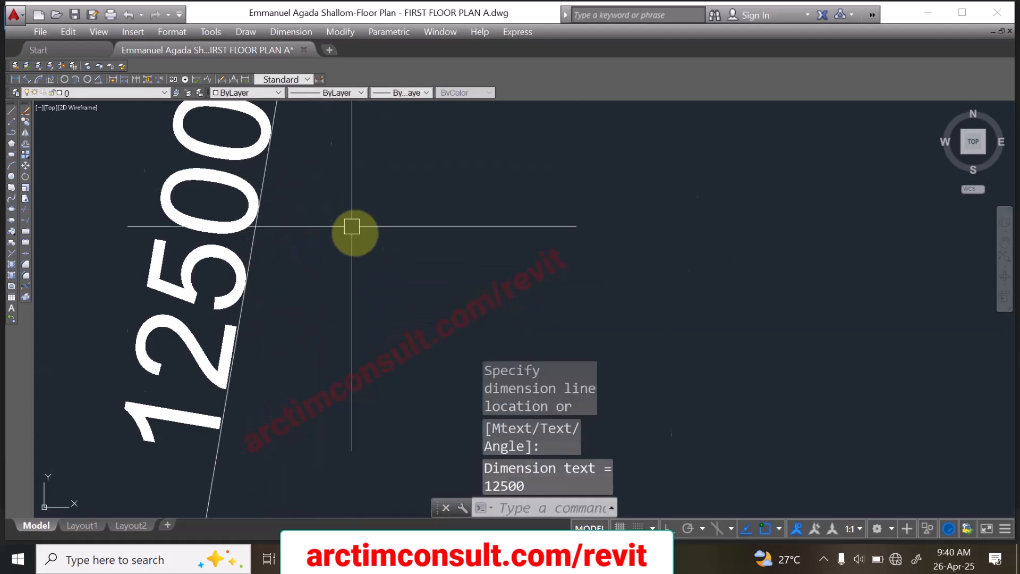
scroll(352, 226, down, 4)
scroll(390, 245, up, 8)
scroll(348, 269, down, 4)
scroll(351, 291, up, 6)
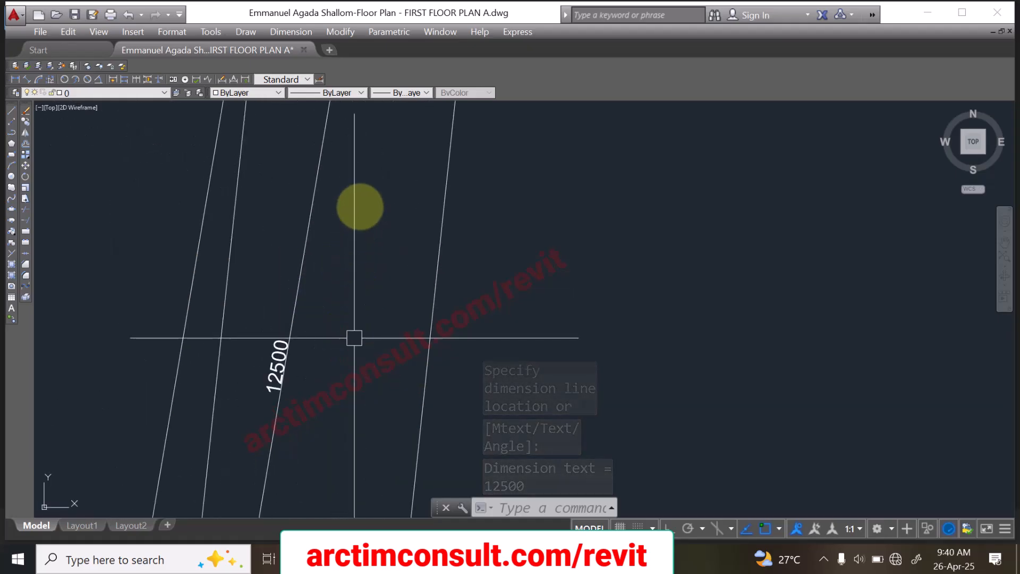
Step: Move both access road lines together so the nearer one meets the upper corner of the boundary's short edge
scroll(367, 311, down, 6)
scroll(370, 291, up, 5)
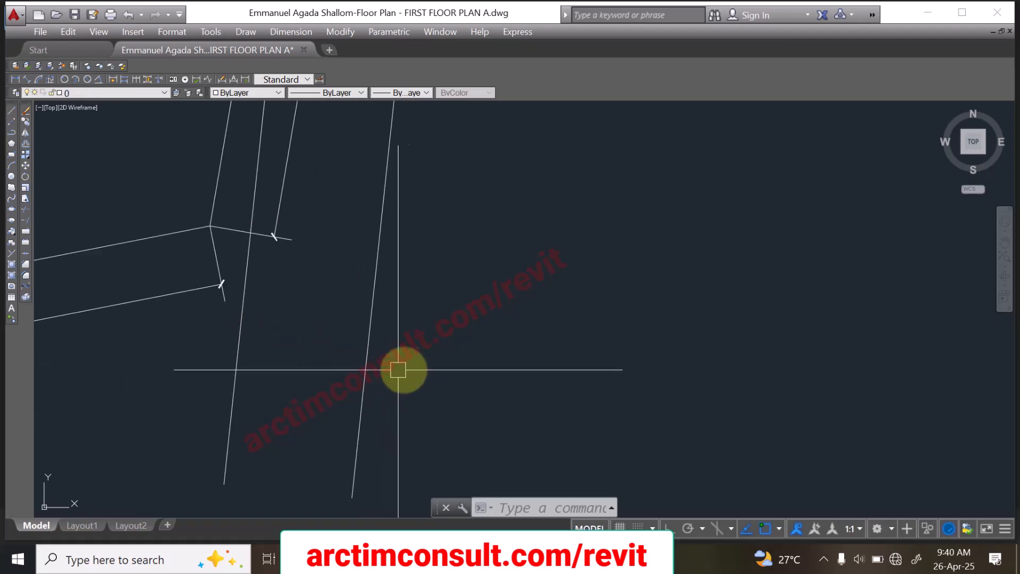
click(413, 364)
click(192, 405)
scroll(216, 353, up, 5)
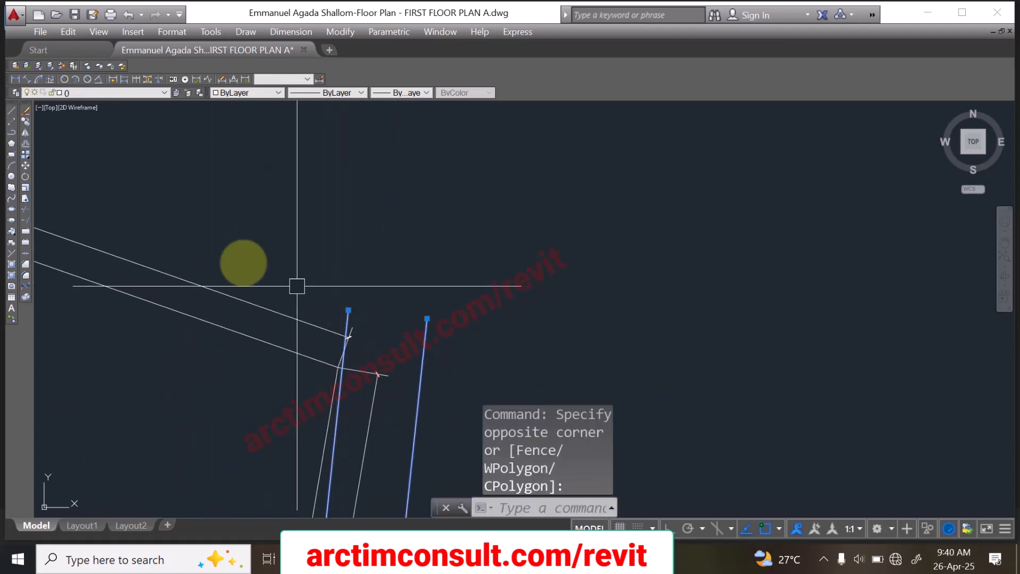
click(24, 165)
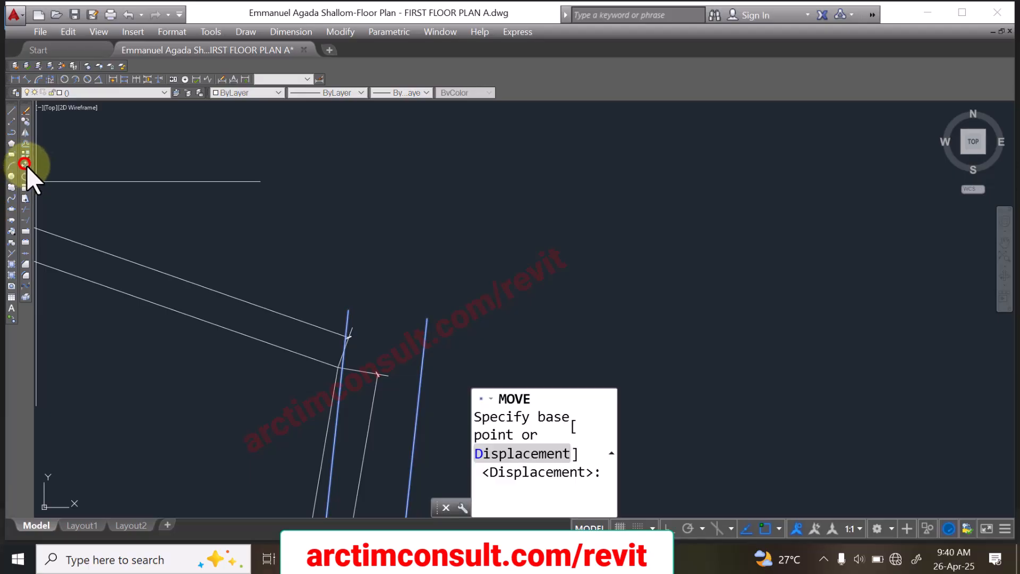
scroll(353, 400, up, 5)
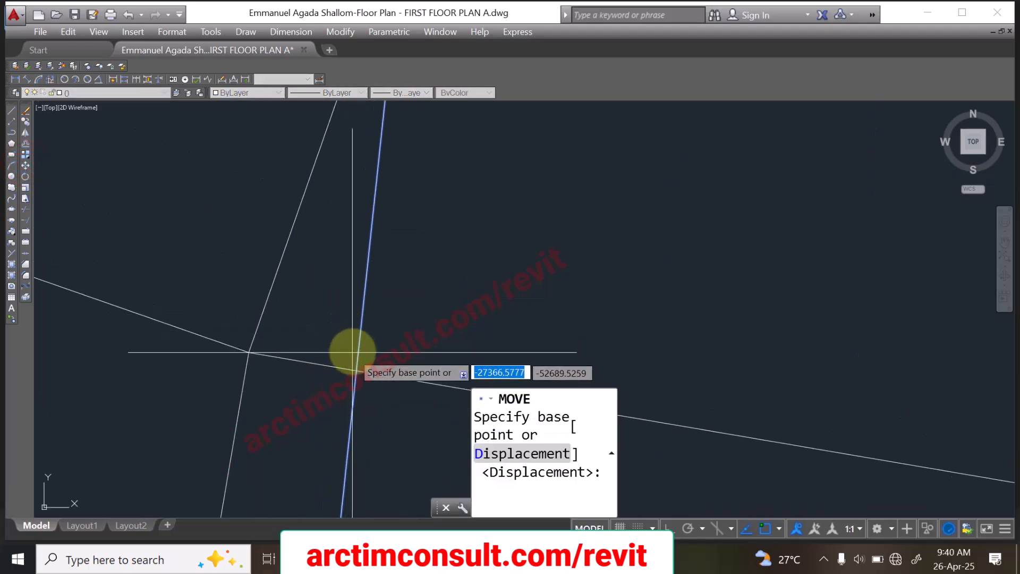
click(358, 348)
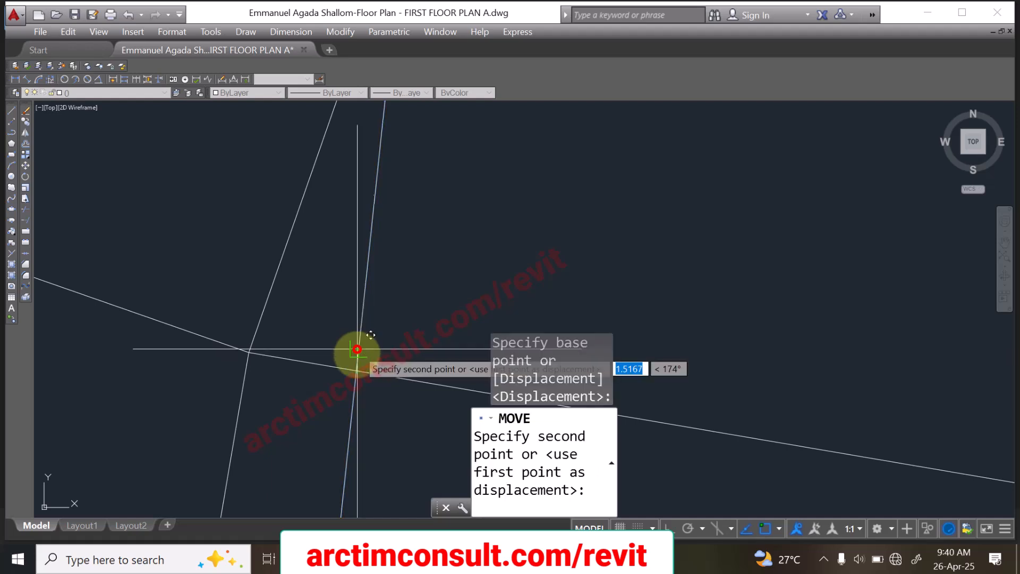
middle_drag(261, 361, 239, 316)
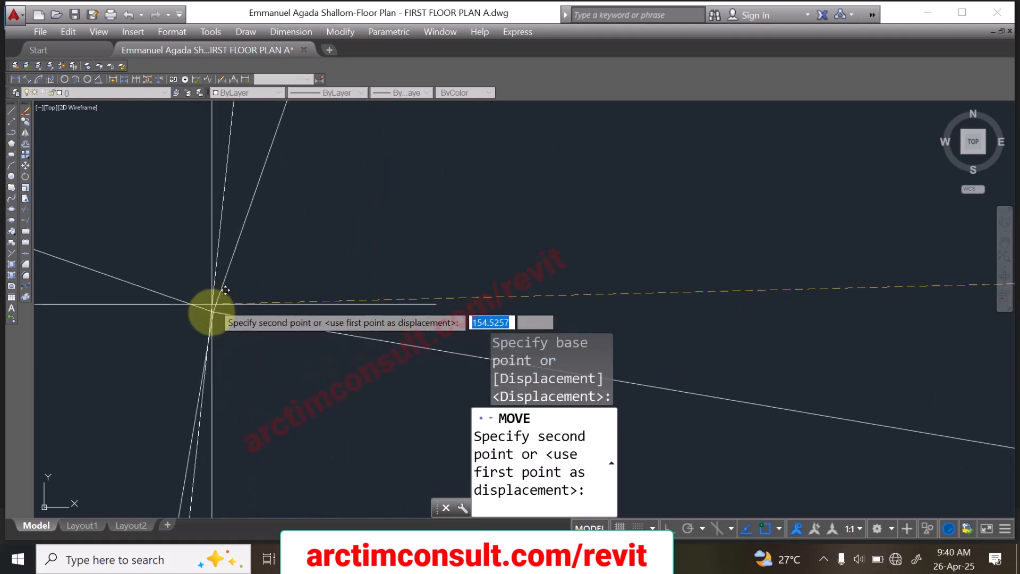
click(211, 316)
scroll(277, 221, down, 15)
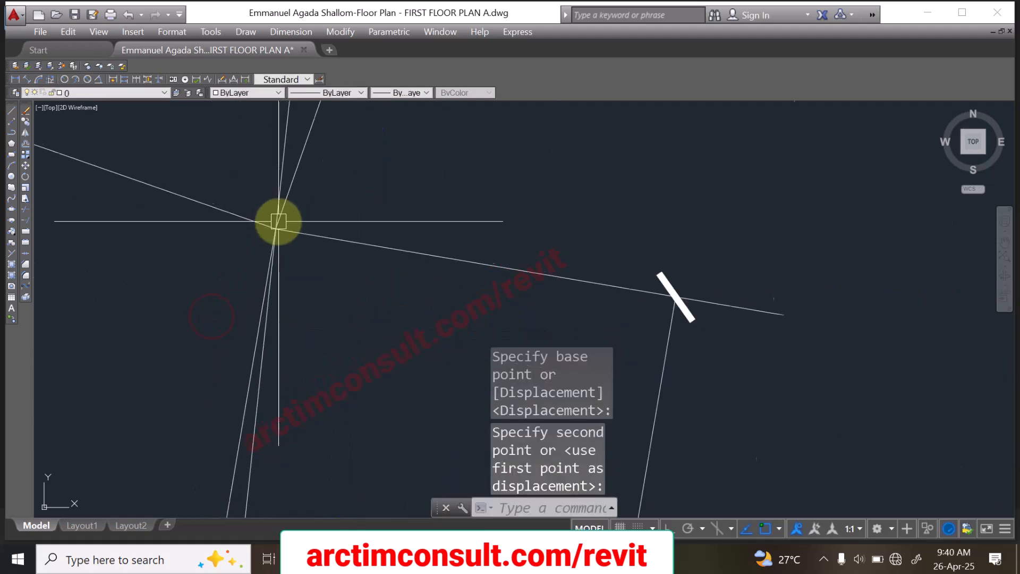
Step: Rotate both access road lines about the short edge's upper corner, using the Reference option to align them parallel to that edge
scroll(279, 321, up, 8)
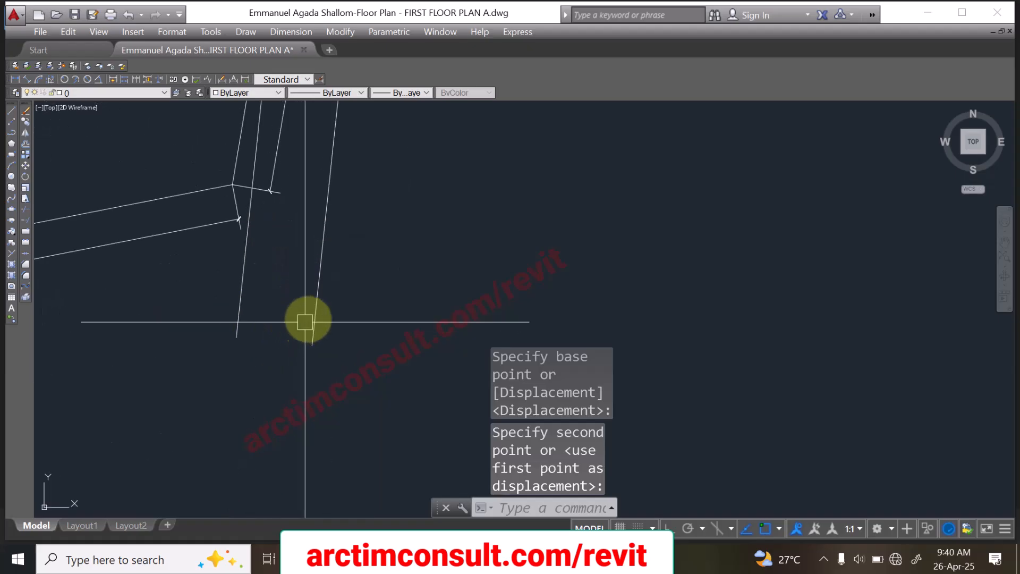
click(364, 284)
click(210, 333)
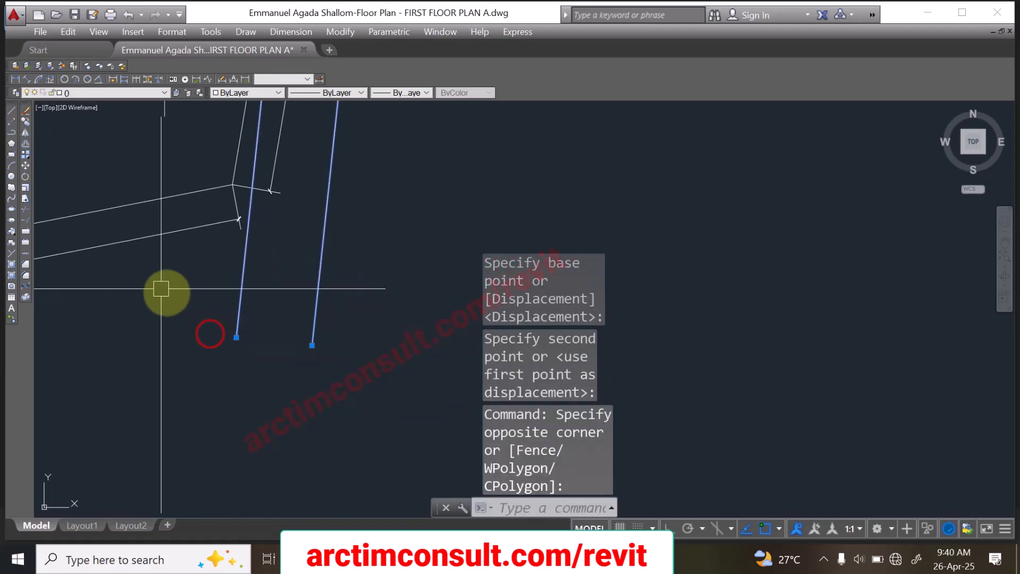
click(24, 176)
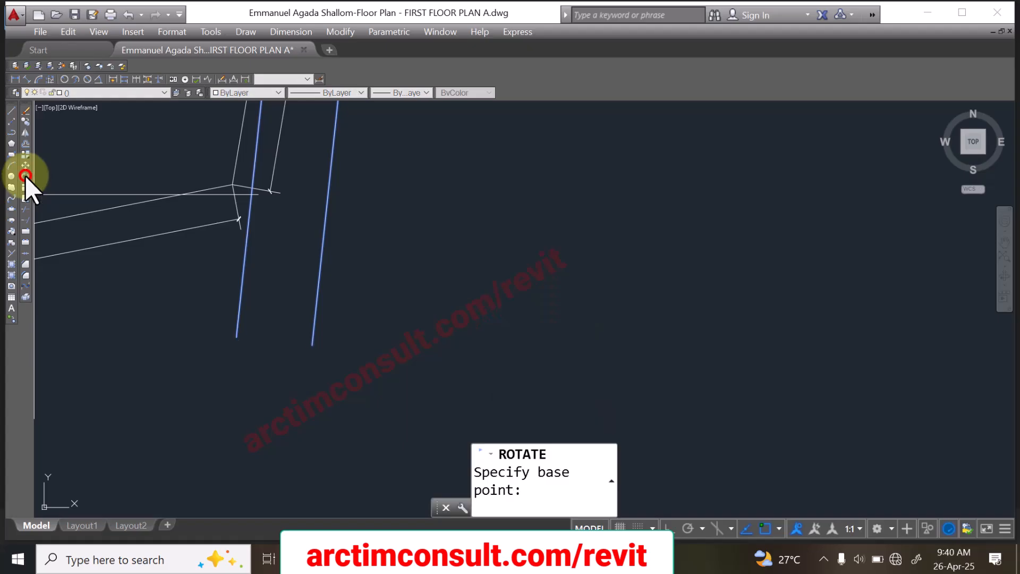
scroll(422, 297, up, 5)
scroll(425, 296, up, 6)
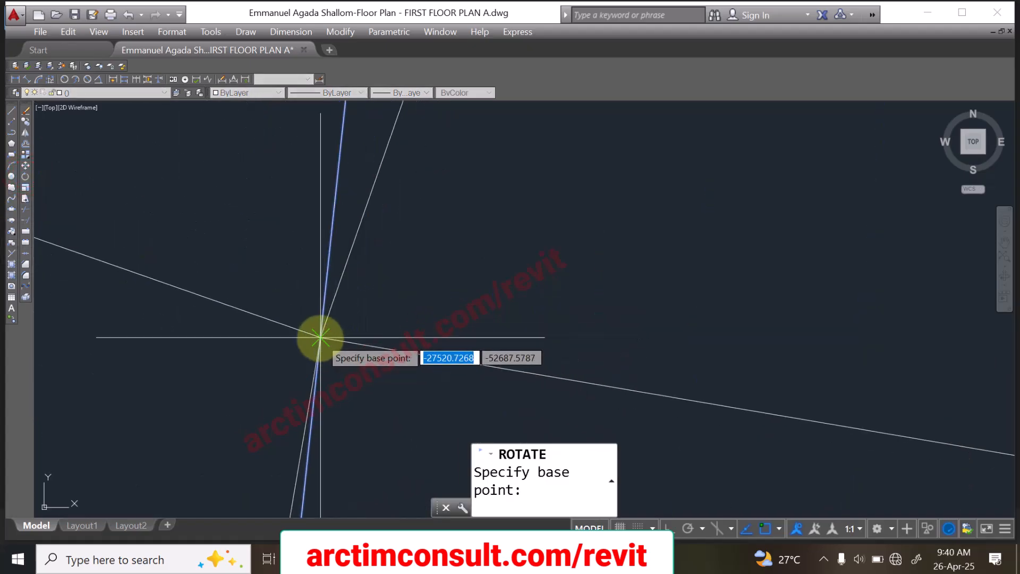
mouse_move(343, 343)
middle_down()
mouse_move(327, 333)
mouse_move(354, 290)
middle_up()
click(349, 287)
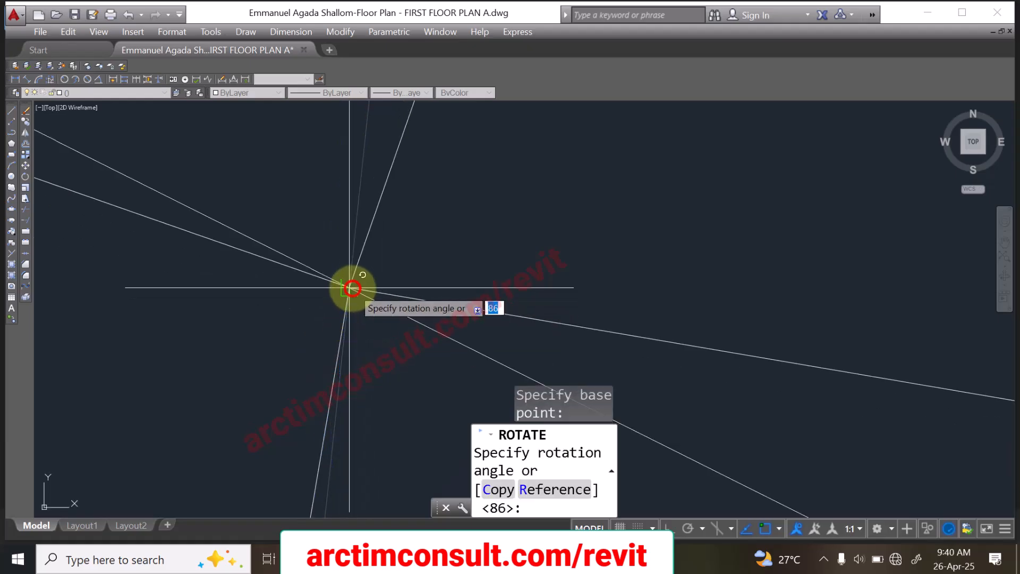
right_click(350, 289)
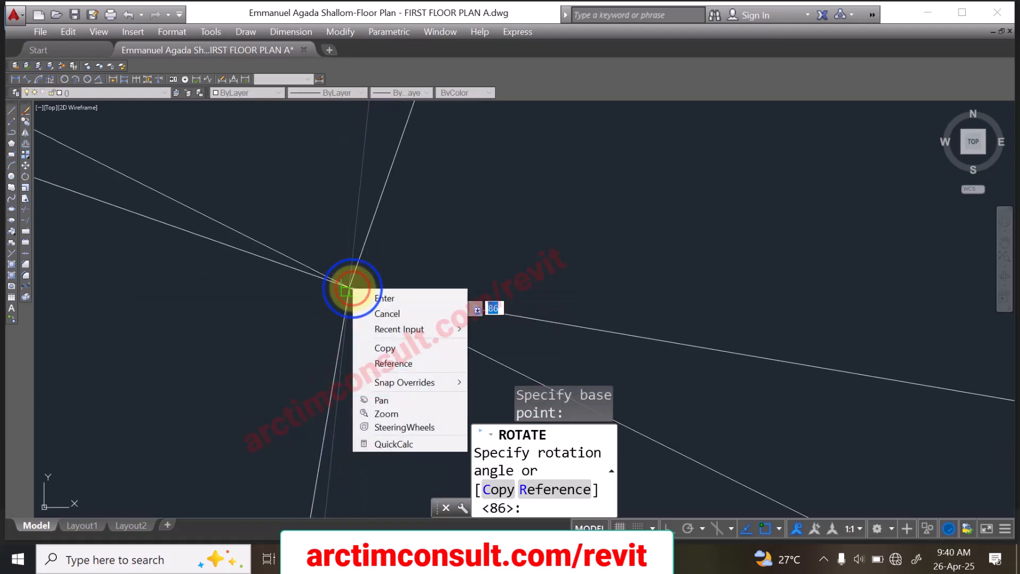
click(402, 365)
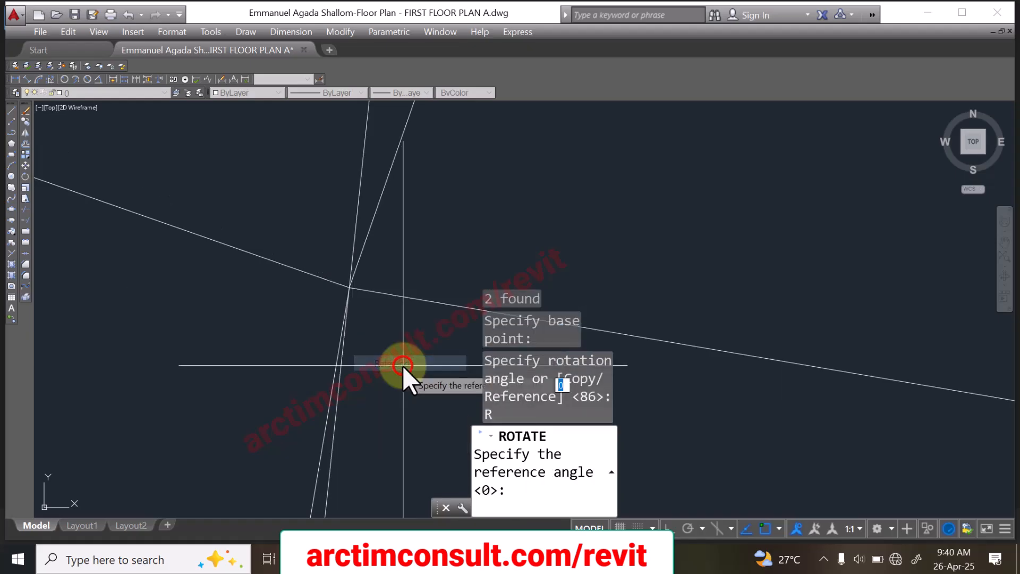
click(349, 288)
scroll(356, 233, down, 5)
scroll(356, 256, up, 3)
scroll(357, 255, up, 6)
scroll(389, 145, up, 6)
middle_drag(388, 149, 359, 463)
click(336, 372)
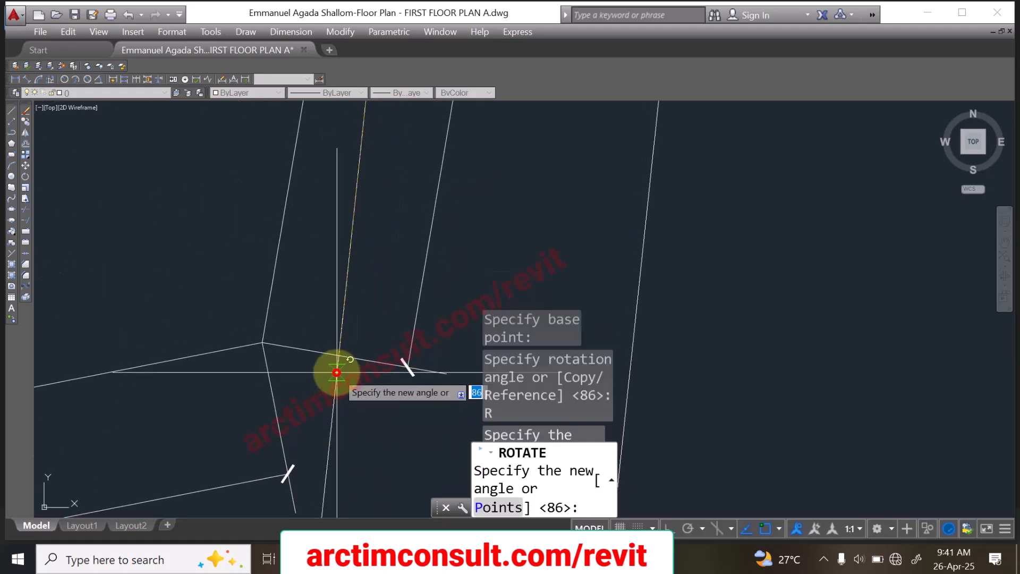
click(262, 343)
Step: Move both access road lines about 2800 units outward, clear of the boundary's short edge and its dimension
scroll(260, 365, down, 10)
scroll(277, 359, up, 5)
scroll(208, 359, up, 4)
scroll(390, 298, down, 8)
scroll(384, 355, up, 4)
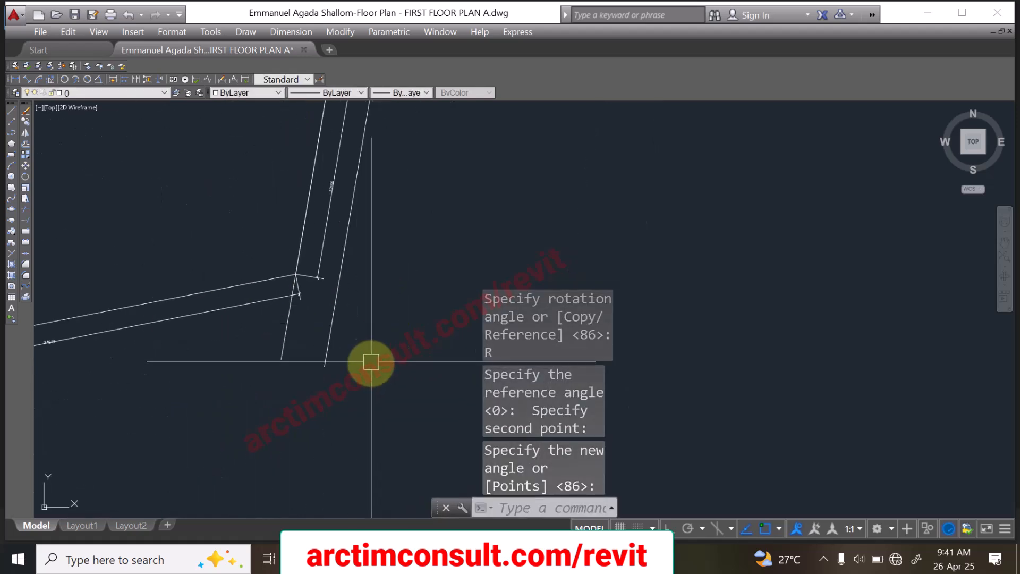
click(398, 327)
click(245, 381)
scroll(244, 408, down, 4)
scroll(293, 352, up, 2)
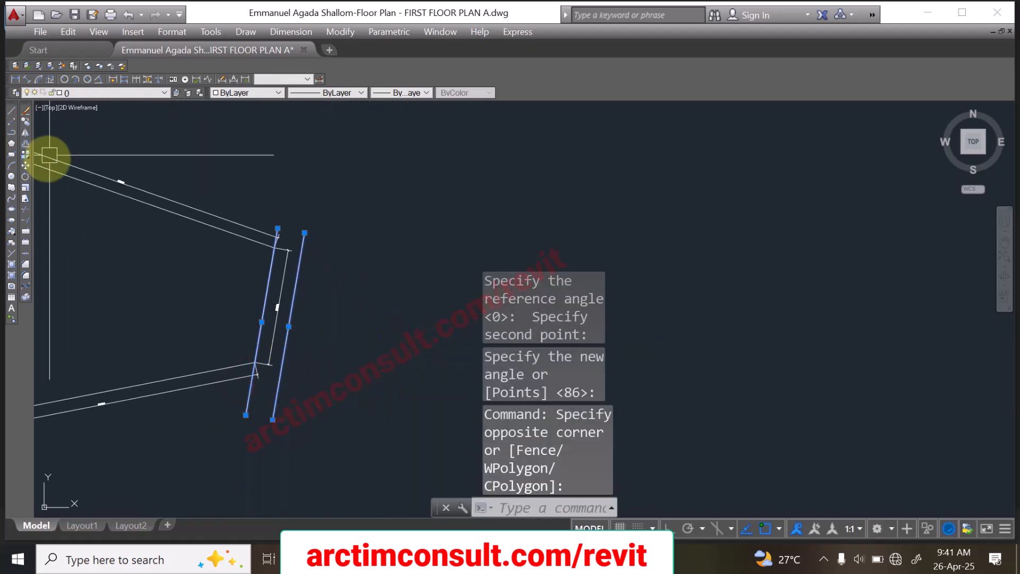
click(24, 164)
scroll(273, 326, up, 3)
click(292, 304)
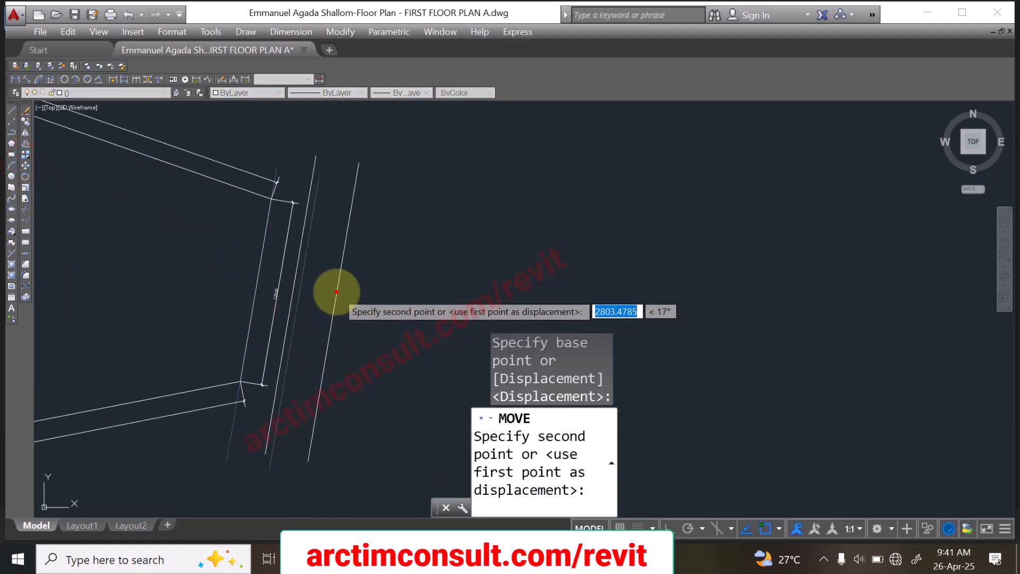
click(336, 292)
Step: Examine the dimensioned boundary and the position of the access road lines beside it
scroll(413, 299, down, 6)
scroll(433, 200, up, 7)
scroll(424, 197, down, 3)
scroll(424, 196, down, 5)
scroll(426, 215, up, 7)
scroll(430, 191, down, 5)
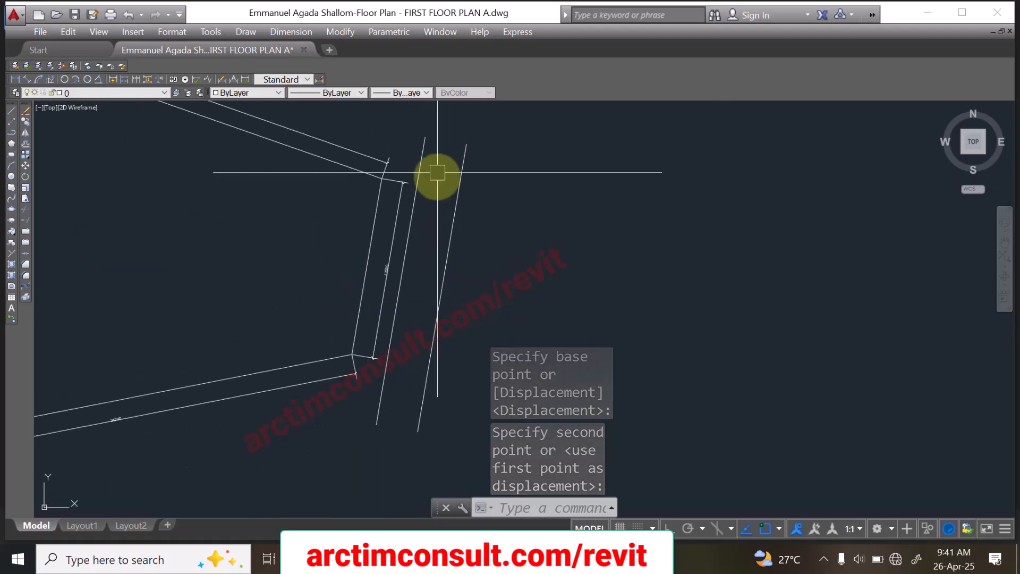
scroll(273, 221, down, 3)
scroll(330, 191, up, 5)
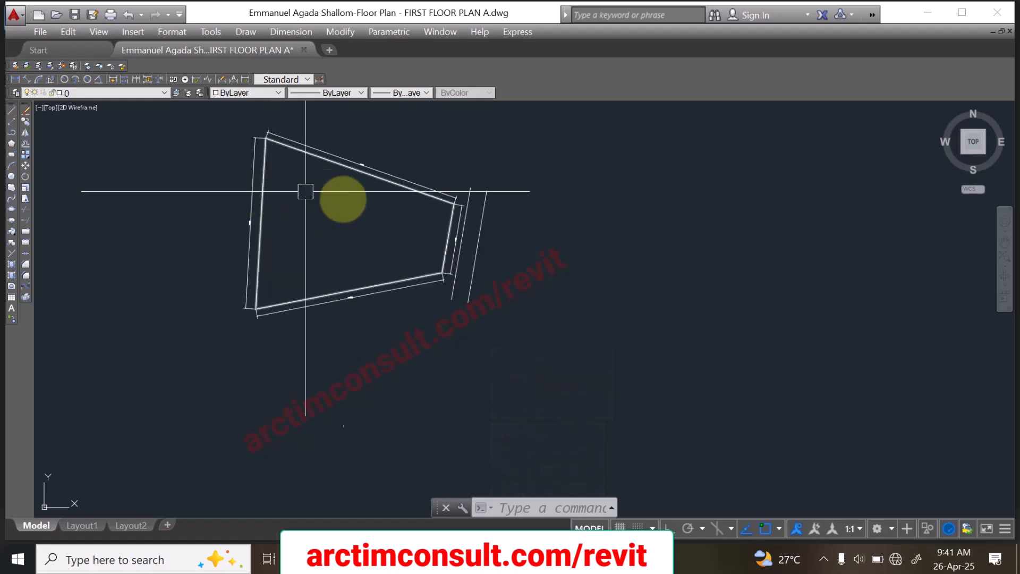
scroll(364, 353, up, 10)
scroll(448, 345, down, 12)
scroll(447, 345, down, 4)
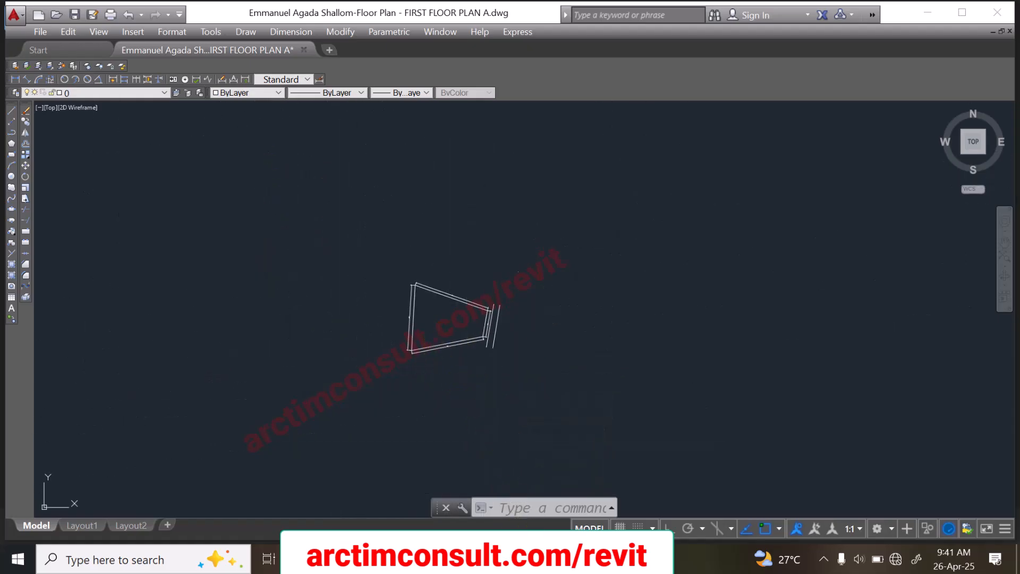
Step: Switch to the survey plan image in Photos and compare its side lengths and access road with the plot drawn in AutoCAD
key(alt+Tab)
scroll(592, 281, up, 5)
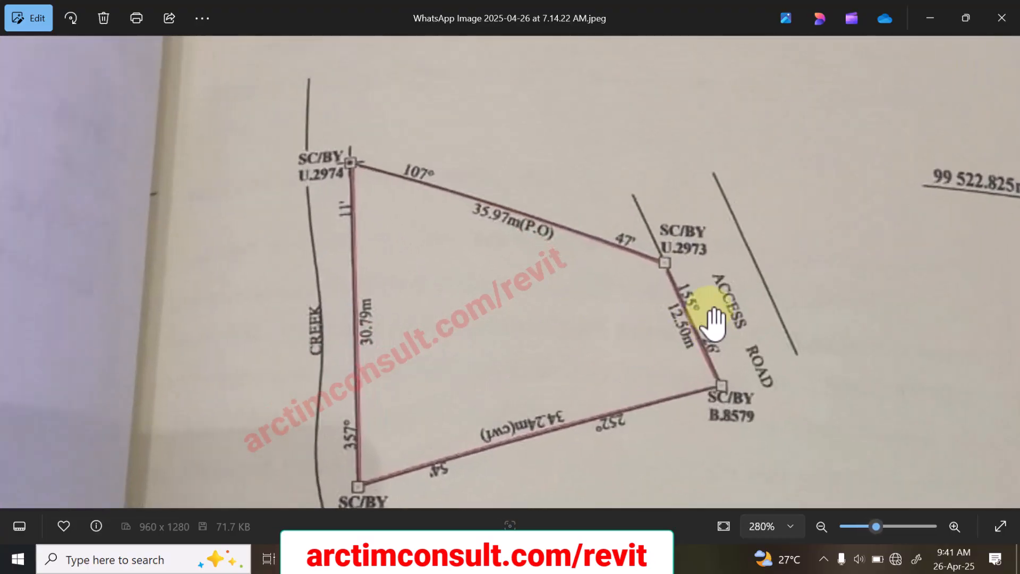
scroll(649, 350, down, 4)
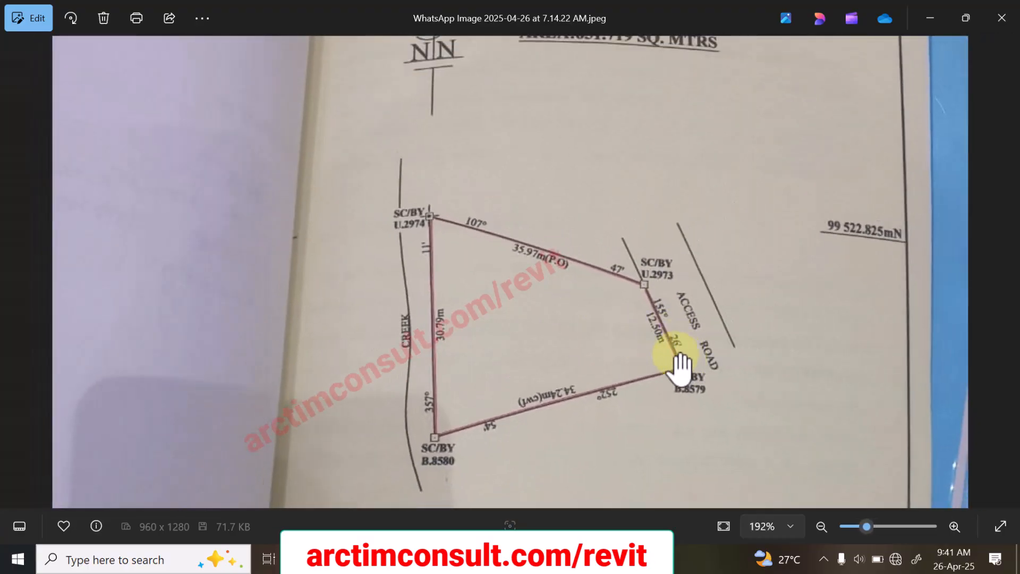
scroll(641, 340, up, 5)
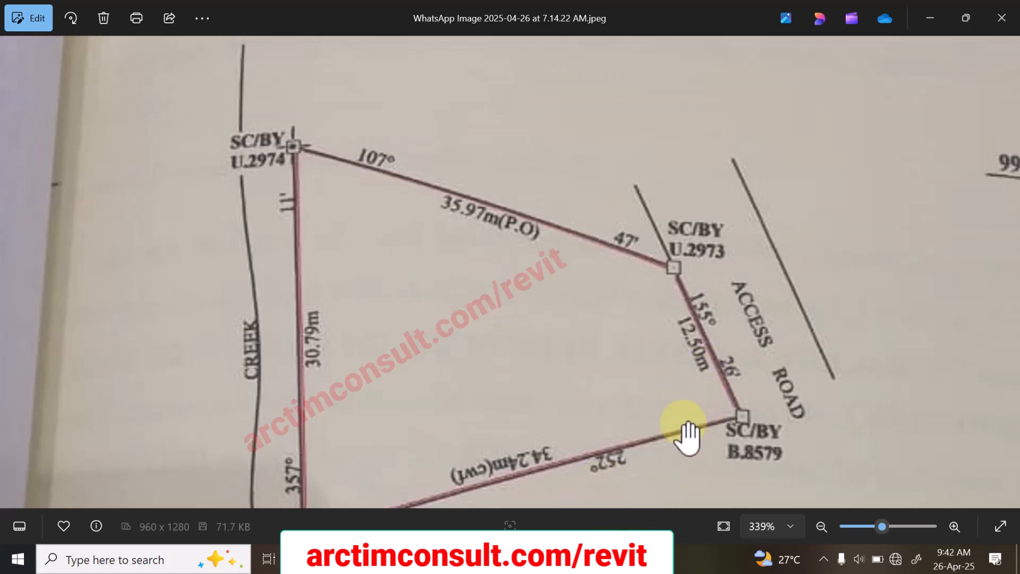
key(alt+Tab)
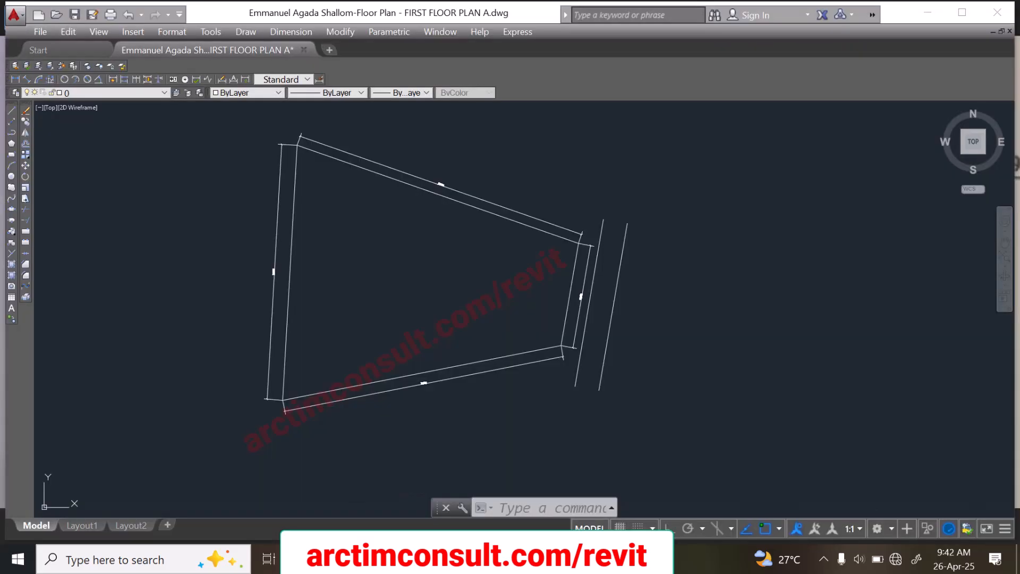
scroll(576, 242, up, 3)
scroll(565, 291, down, 5)
scroll(568, 257, up, 2)
scroll(560, 283, up, 4)
scroll(557, 373, down, 4)
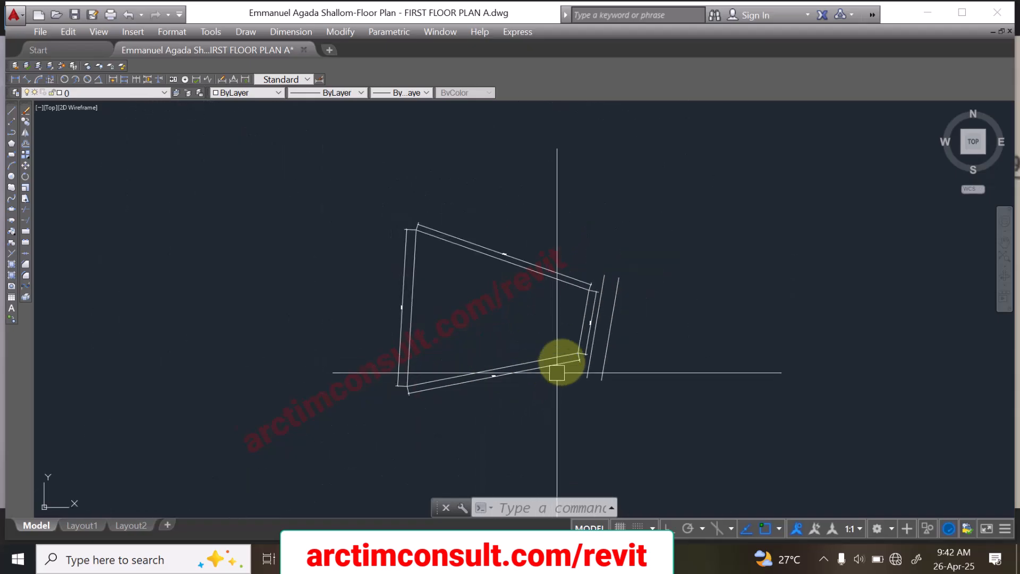
Step: Save the survey plot drawing under the file name "How to plot Survey Plan in AutoCAD" in the Revit Tutorial Masterclass folder
scroll(446, 372, up, 4)
scroll(427, 366, down, 5)
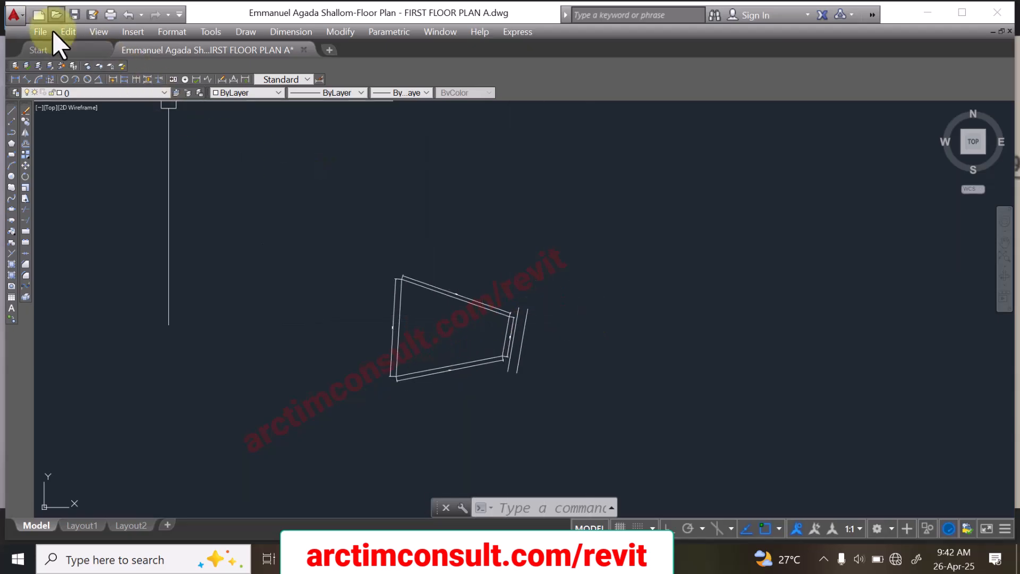
key(ctrl+shift+s)
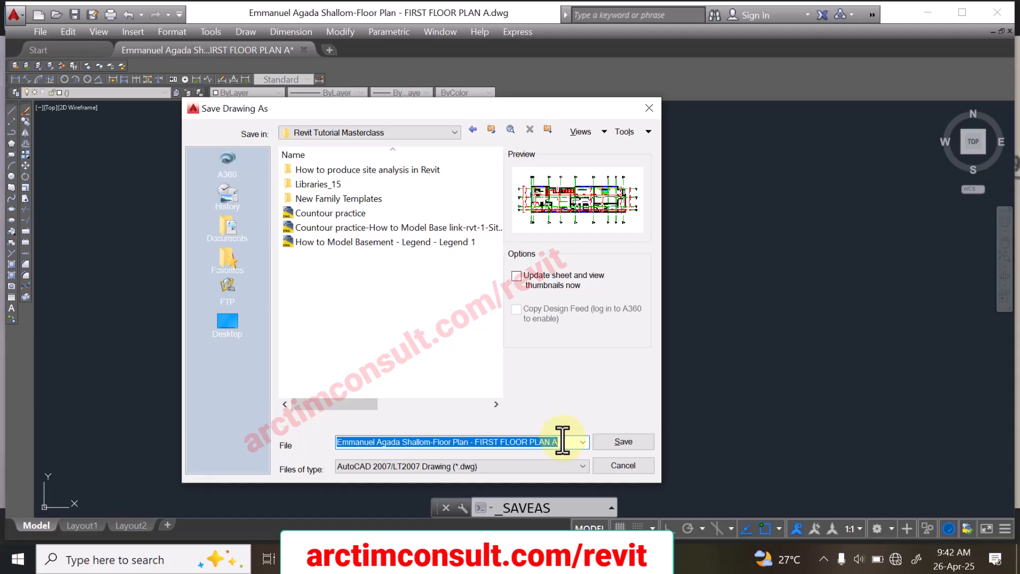
text(How)
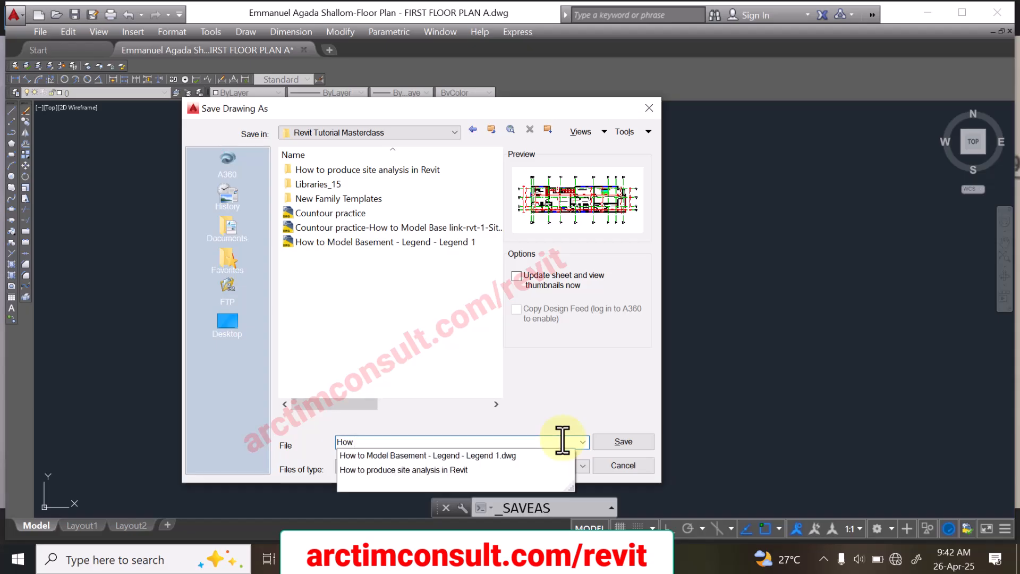
text( to plot Survey Plan in AutoCAD)
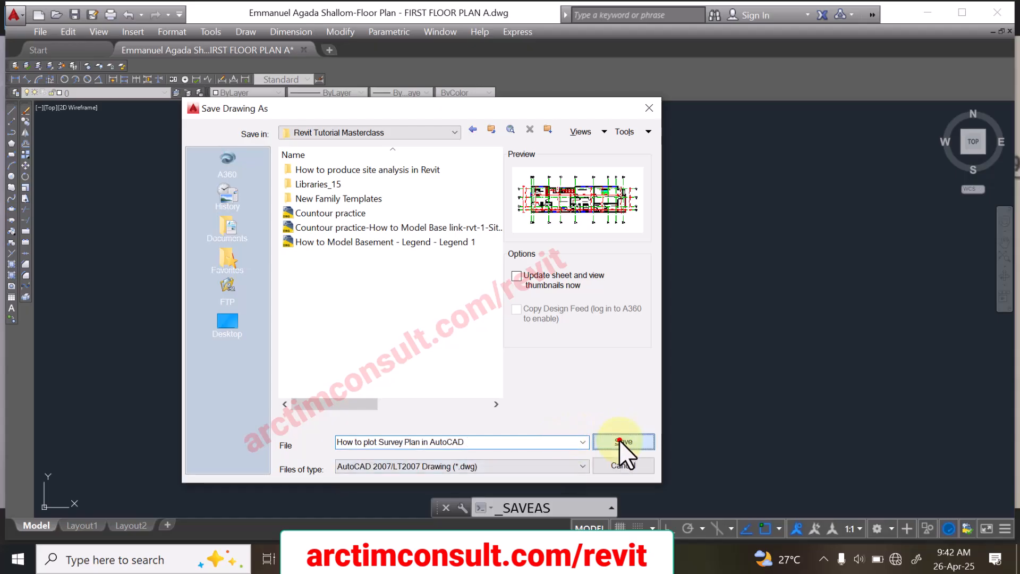
click(620, 441)
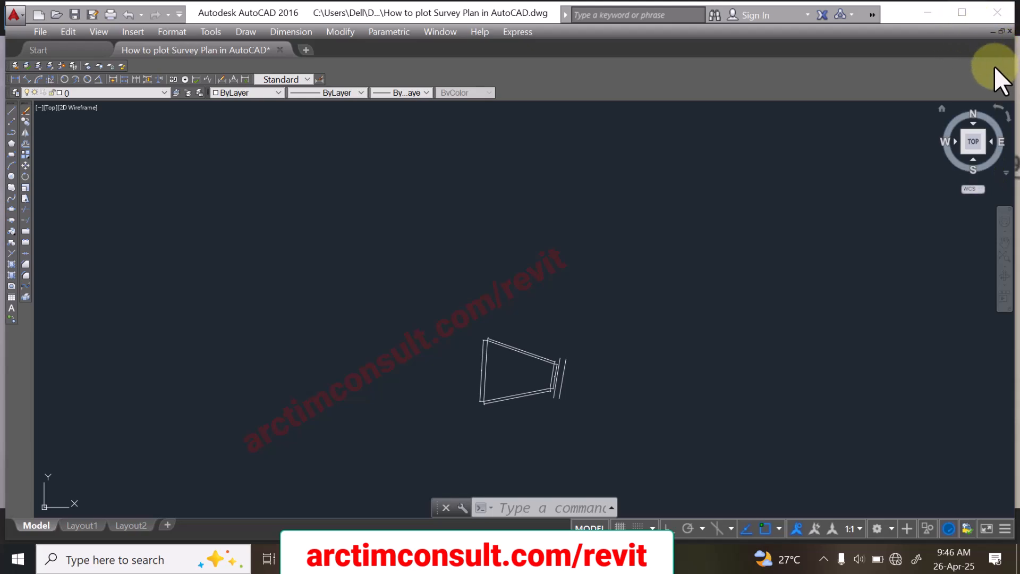
Step: Close AutoCAD and the survey plan image in Photos, returning to the desktop
click(997, 13)
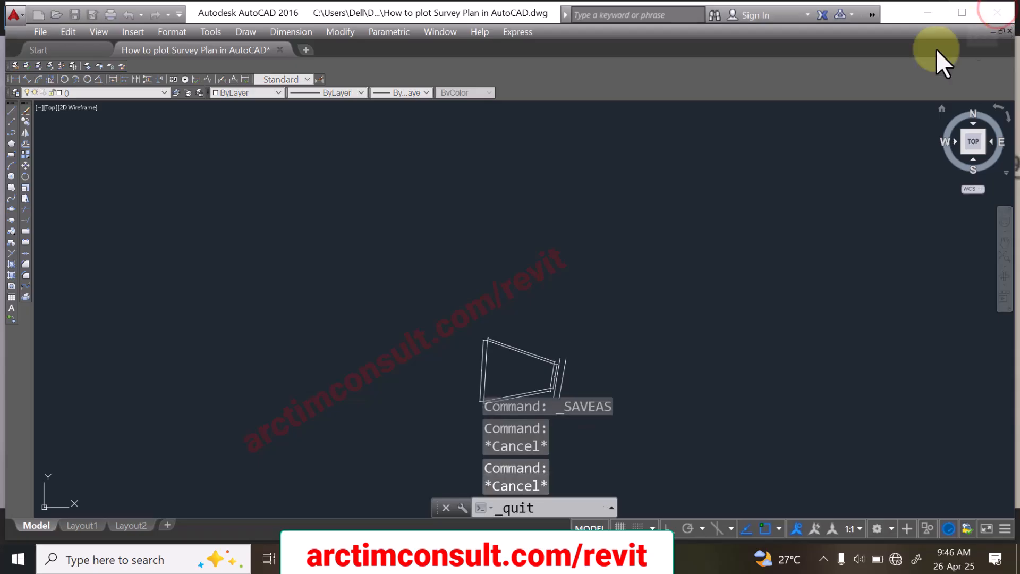
click(496, 308)
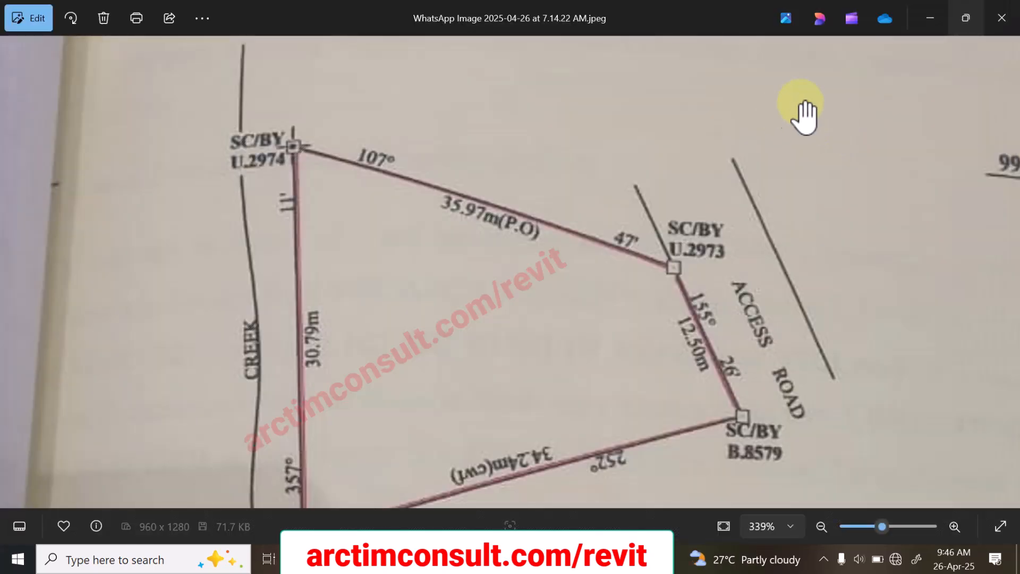
click(997, 24)
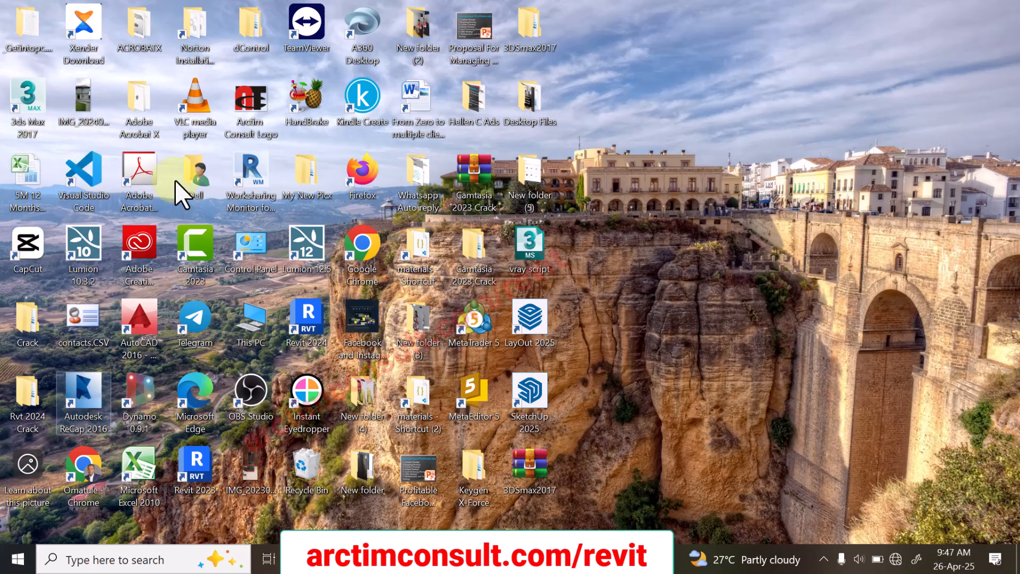
Step: Switch to Revit 2023 and open the recent model Revit Tutorial for Beginners
double_click(198, 456)
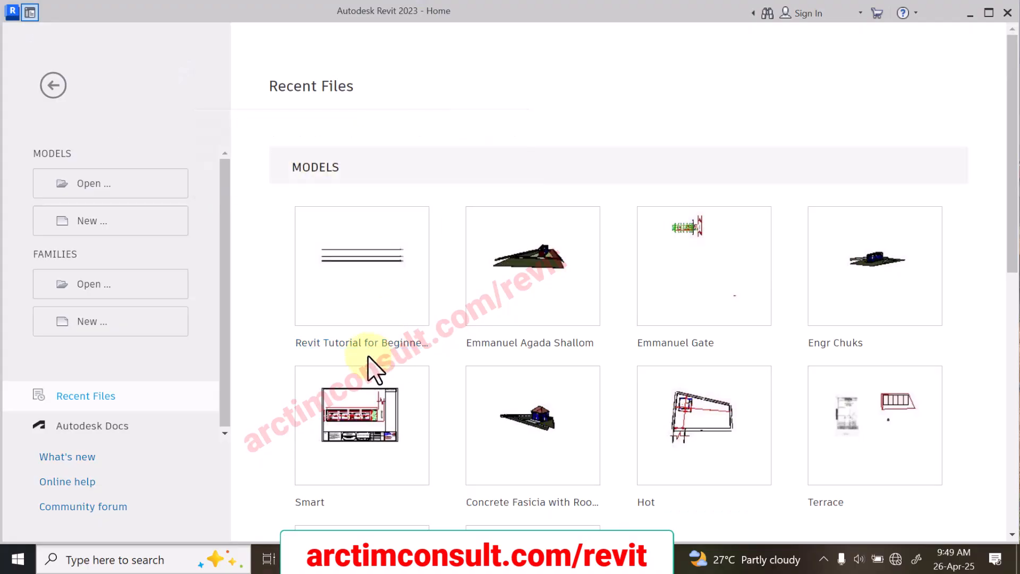
click(400, 269)
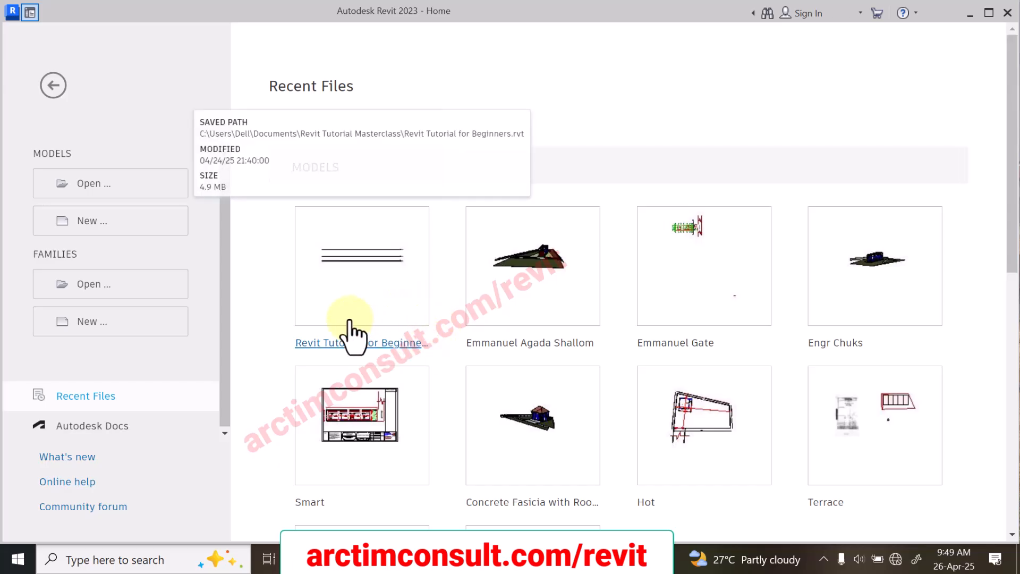
click(391, 340)
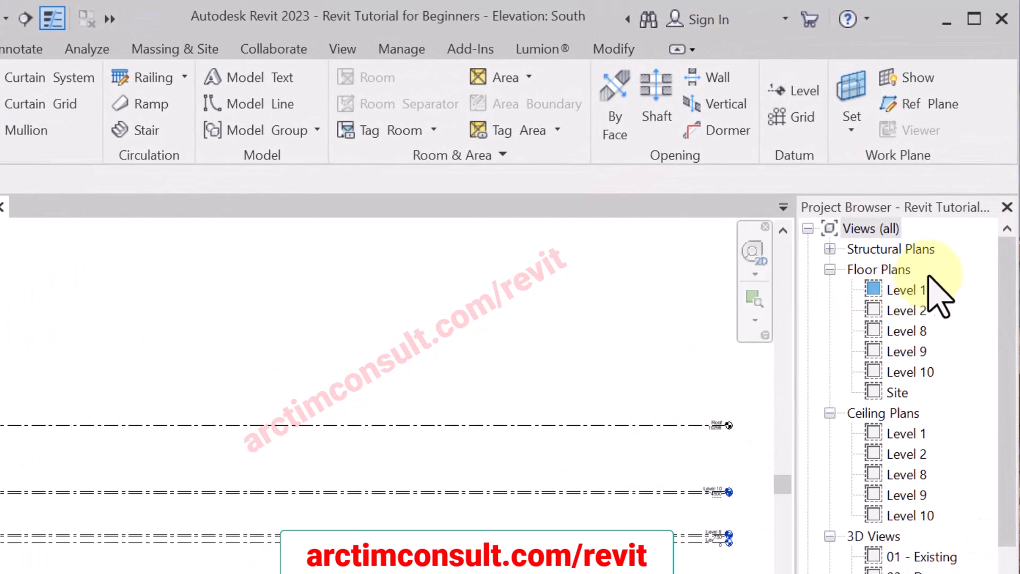
Step: Open the Level 1 floor plan view and bring the area between the elevation markers into view
double_click(905, 290)
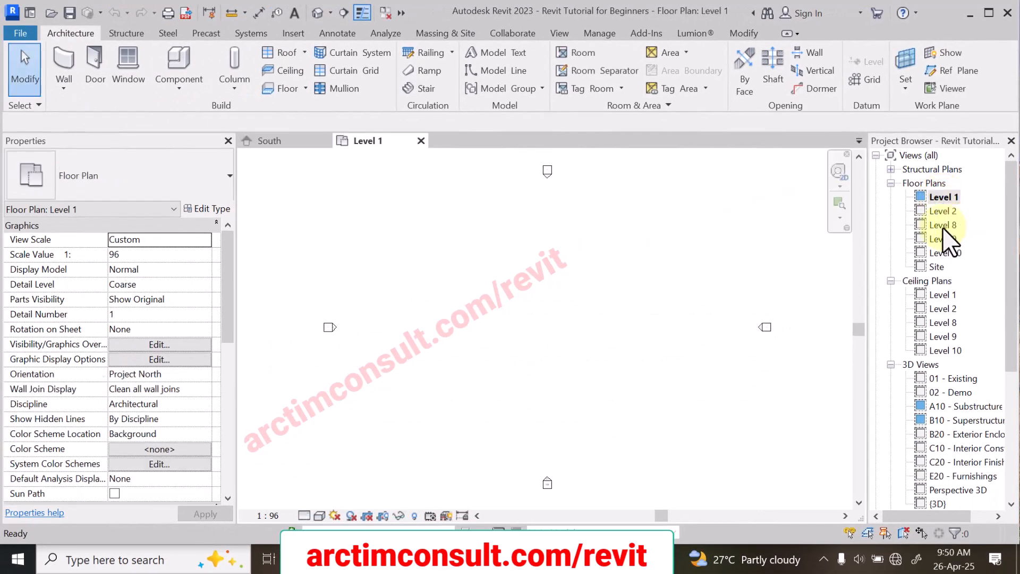
scroll(633, 274, up, 2)
middle_drag(614, 285, 576, 315)
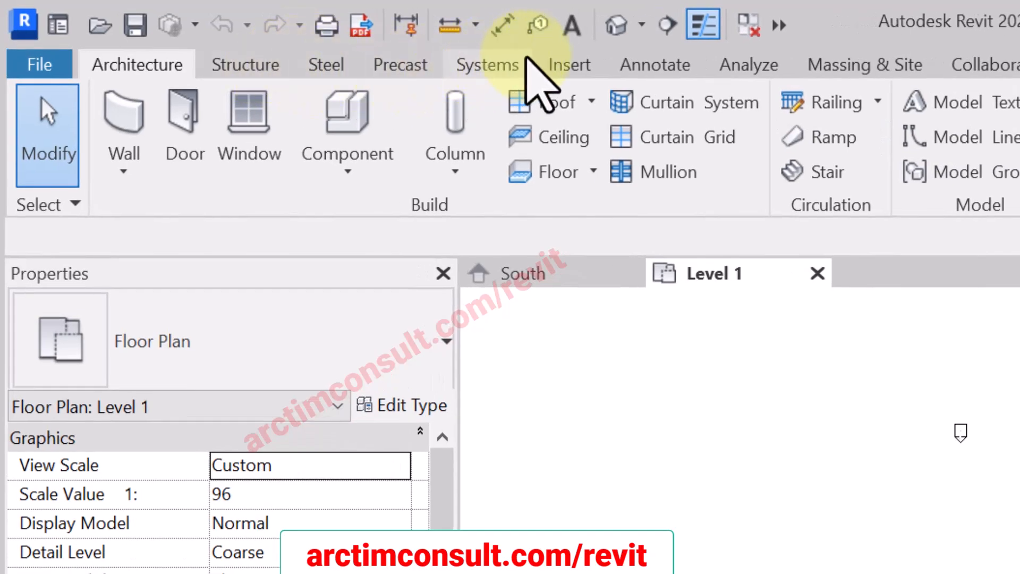
Step: Start a CAD import into Level 1 and choose the file How to plot Survey Plan in AutoCAD.dwg
click(569, 65)
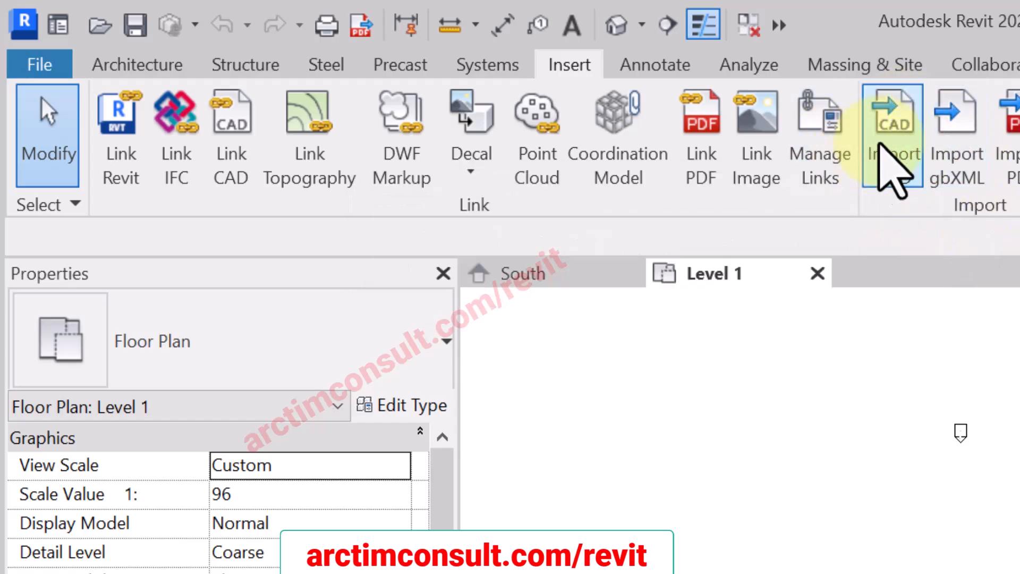
click(893, 128)
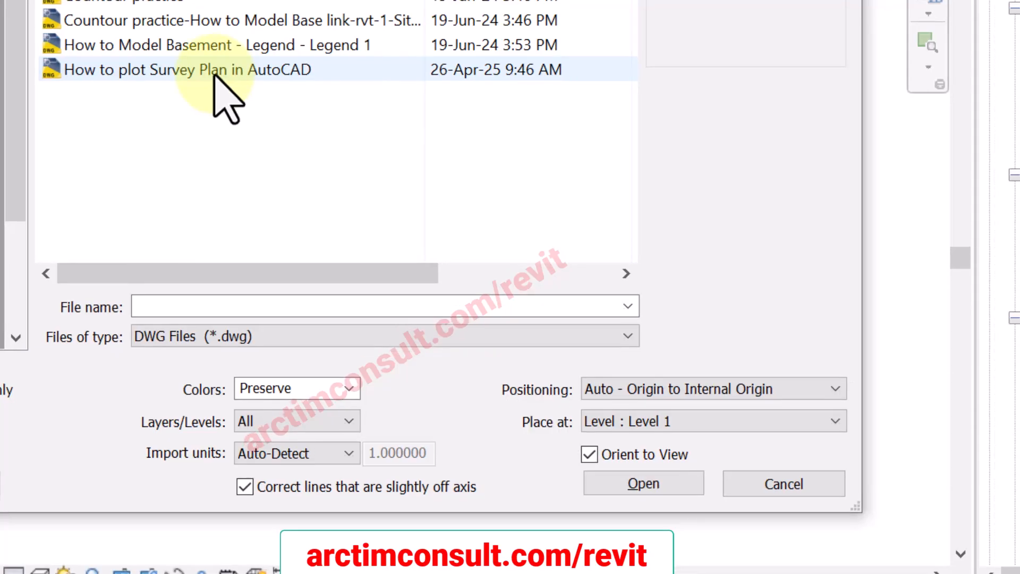
click(214, 70)
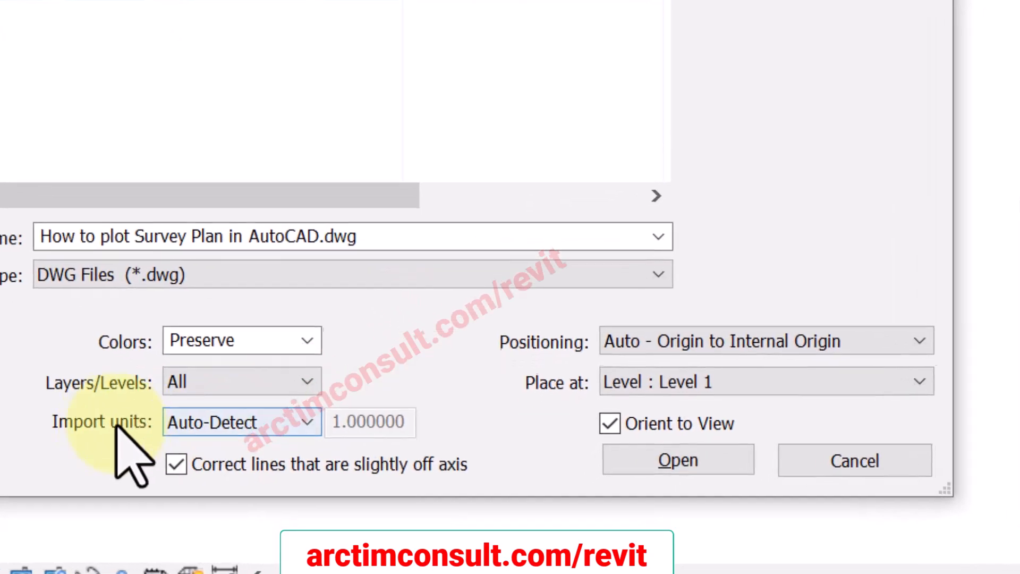
Step: Set the import units to millimeter and positioning to Manual - Center, keep colors on Preserve, and load the drawing
click(226, 417)
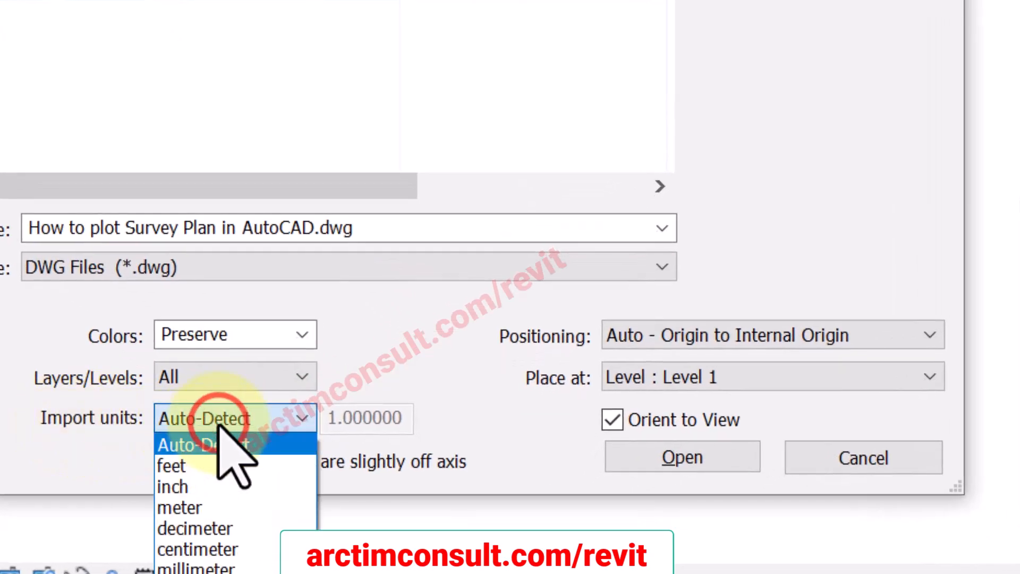
click(215, 564)
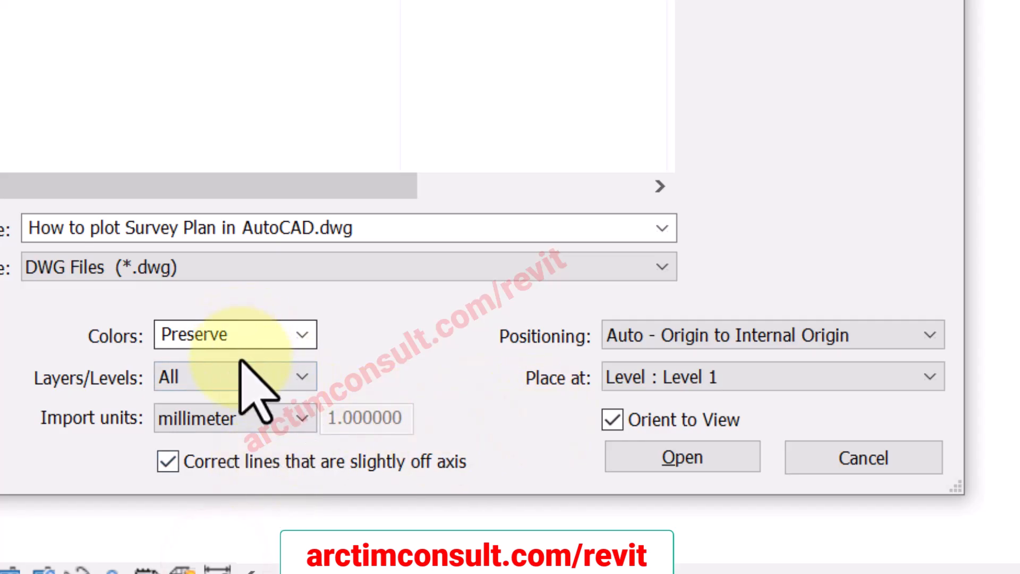
click(295, 332)
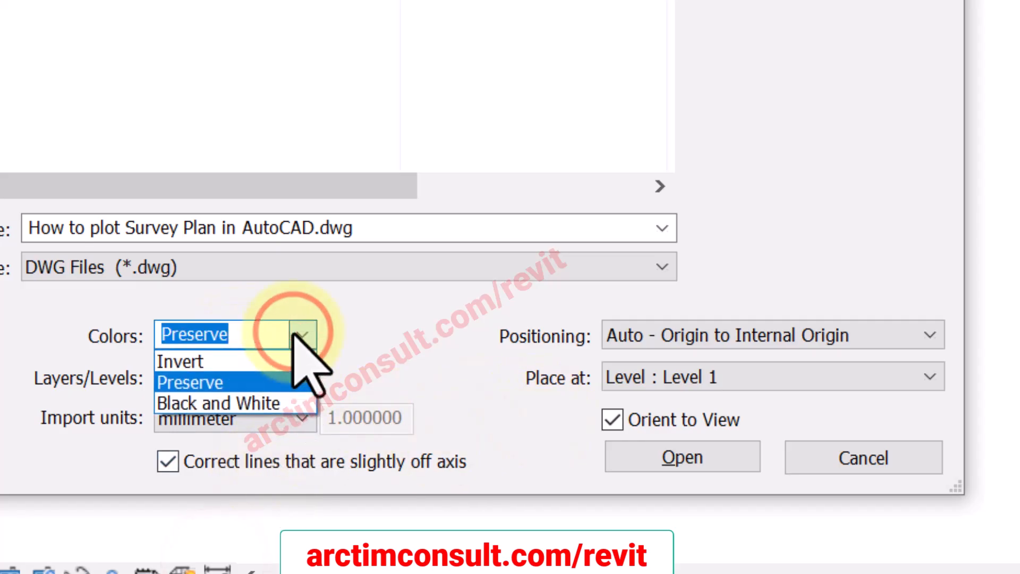
click(293, 332)
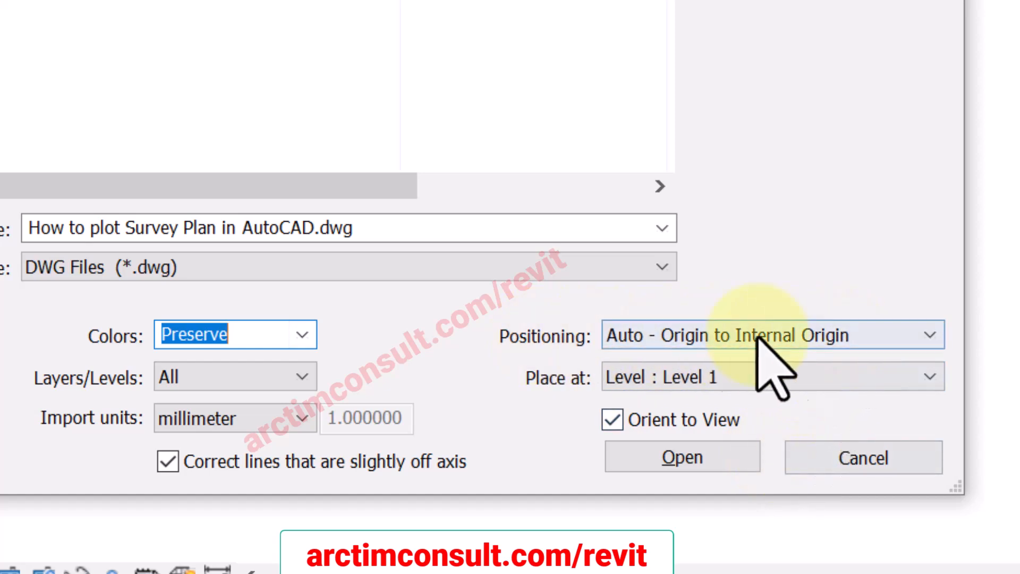
click(802, 334)
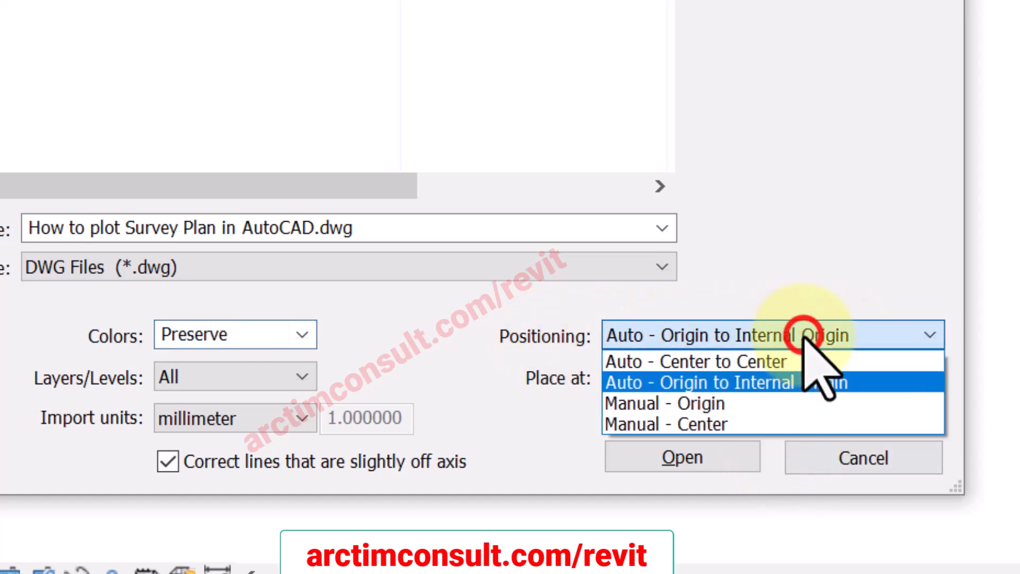
click(701, 424)
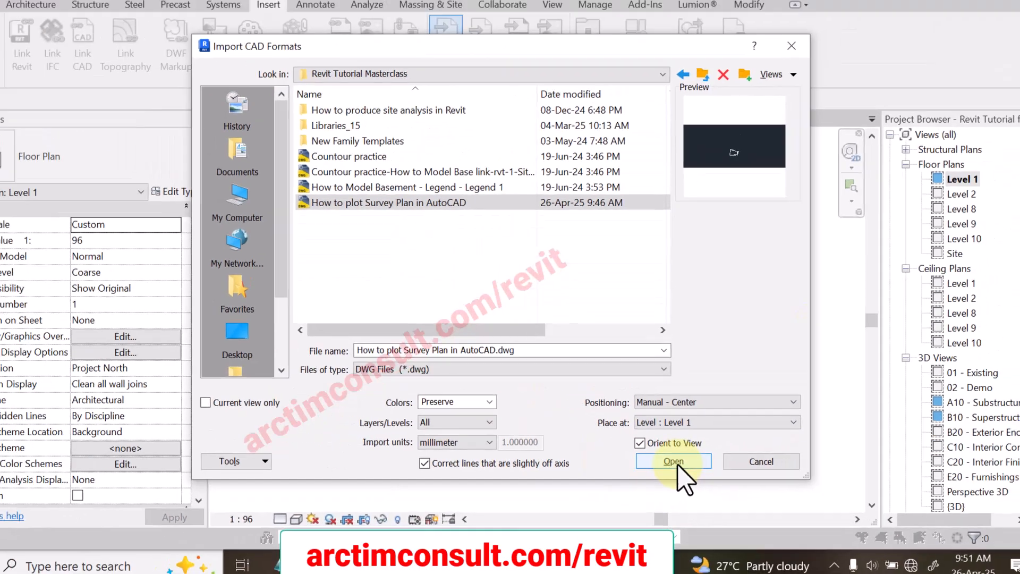
click(674, 461)
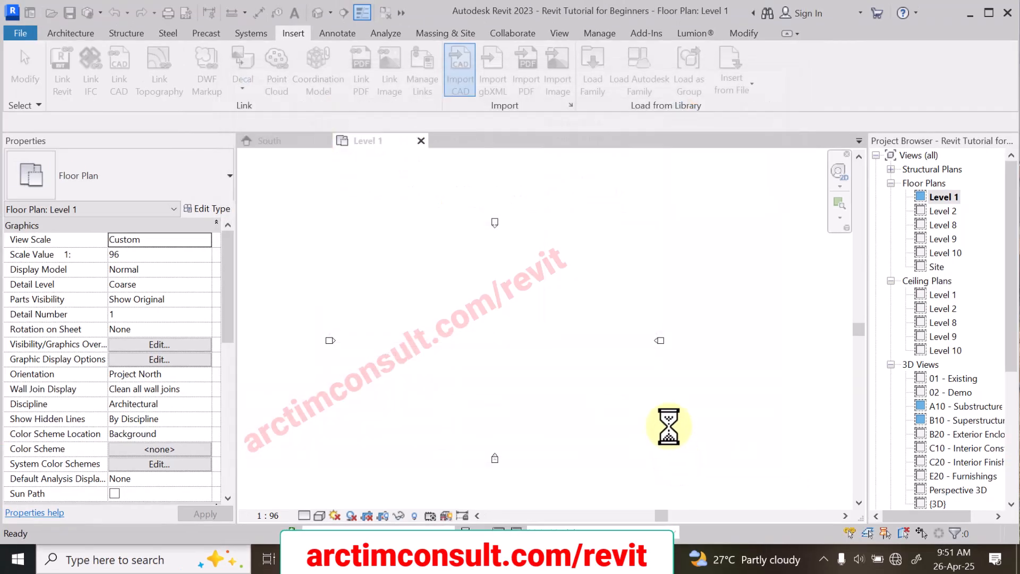
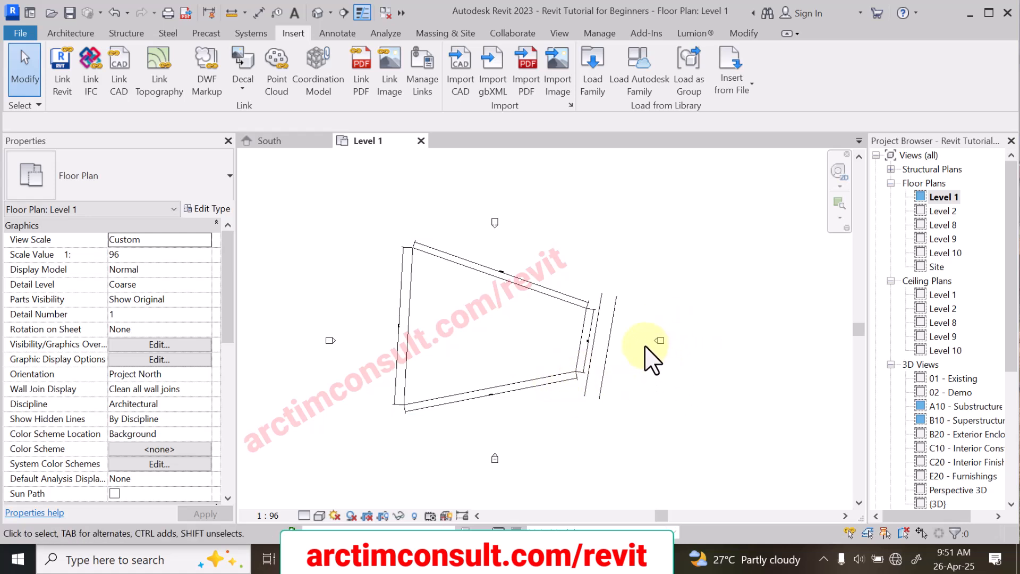
Step: Examine the imported survey plan on Level 1, checking its boundary lines, dimension texts and position between the elevation markers
scroll(571, 358, up, 5)
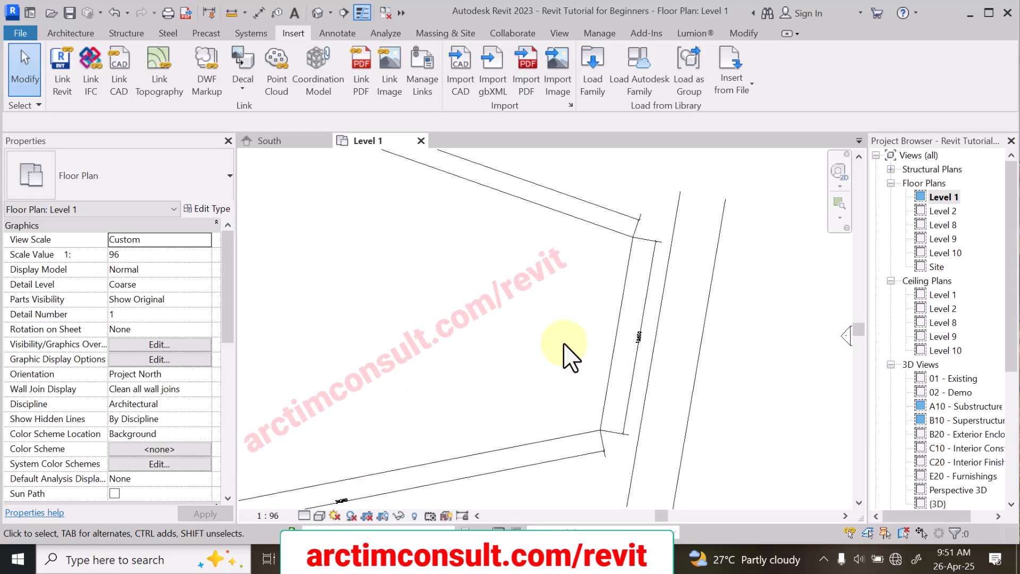
scroll(614, 354, down, 3)
scroll(471, 245, up, 1)
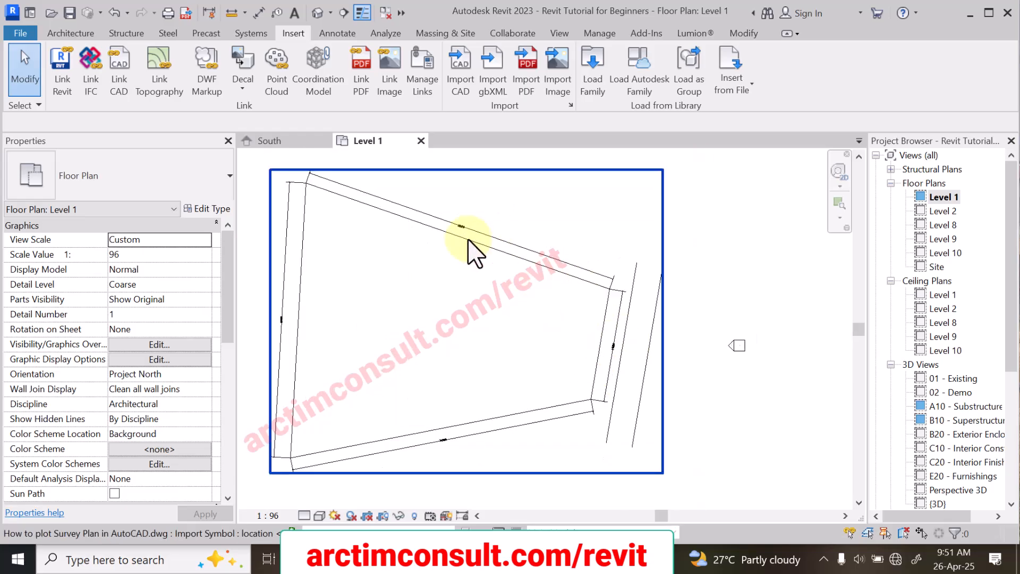
scroll(518, 306, down, 1)
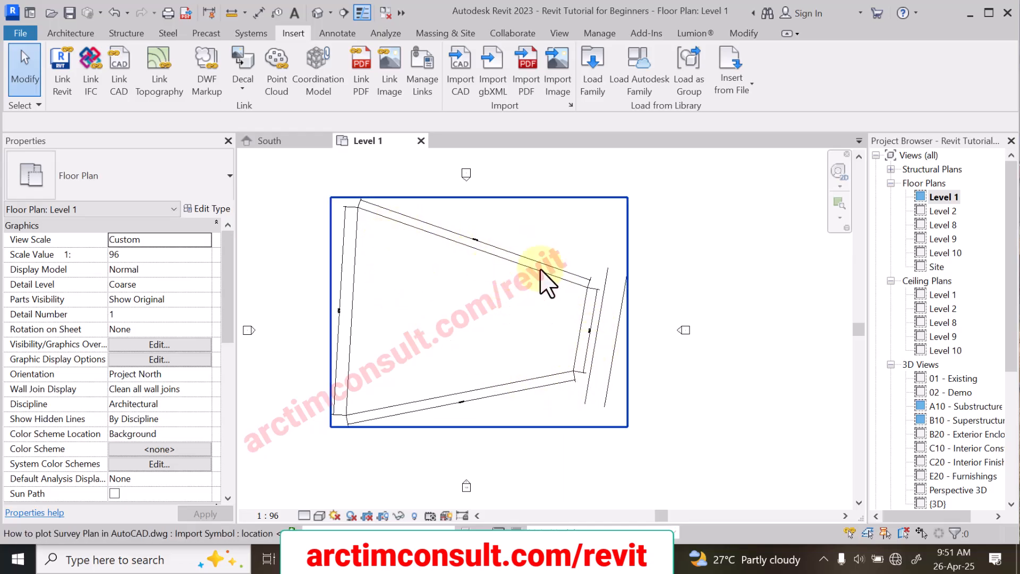
scroll(568, 300, up, 1)
scroll(514, 260, up, 3)
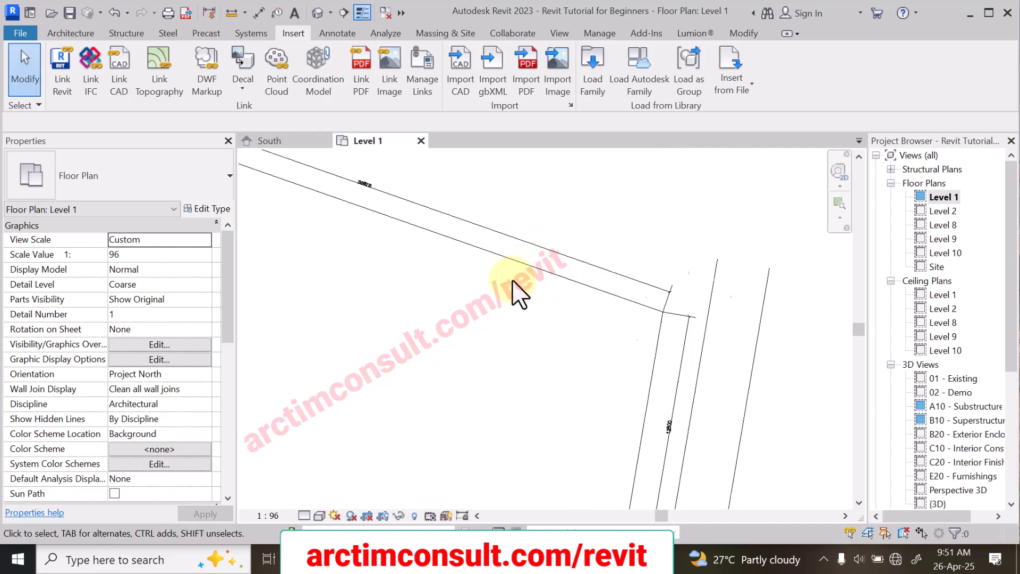
scroll(561, 355, down, 2)
scroll(486, 283, down, 3)
scroll(457, 268, up, 3)
scroll(458, 270, up, 5)
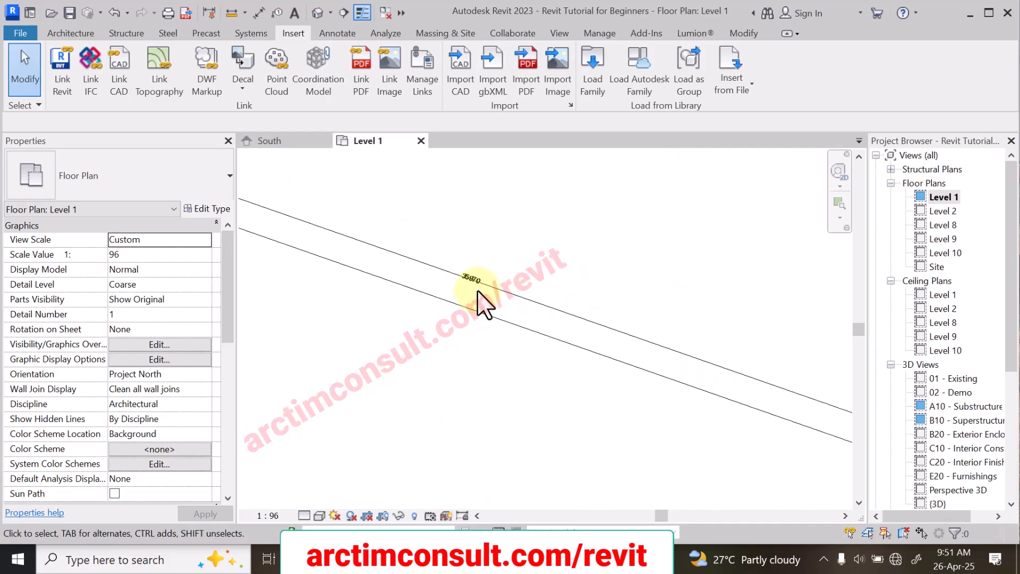
scroll(457, 268, down, 5)
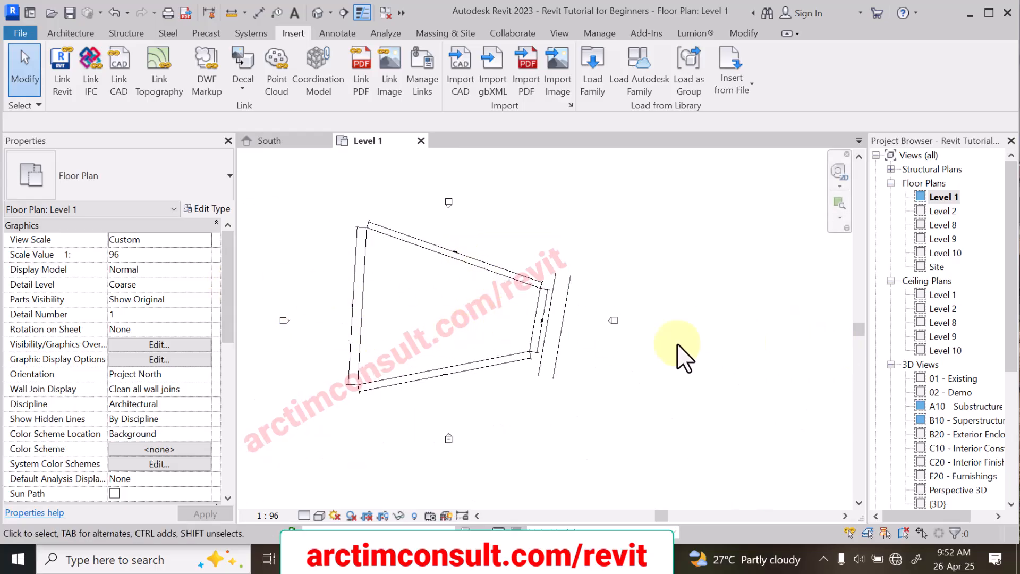
scroll(486, 360, down, 1)
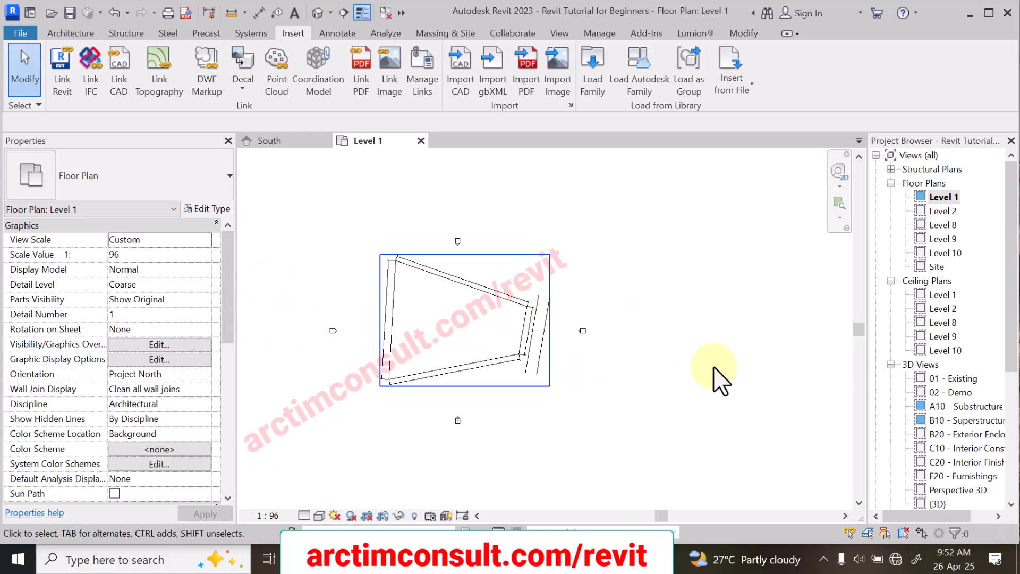
scroll(526, 310, up, 2)
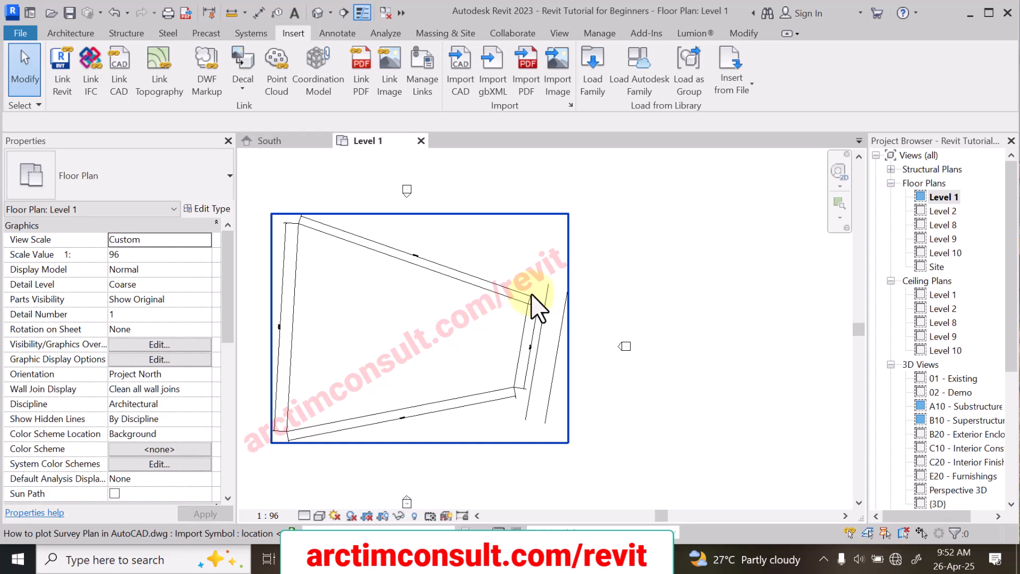
Step: Start rotating the imported survey plan, with the center of rotation at the boundary's lower-right corner beside the access road
scroll(531, 298, up, 3)
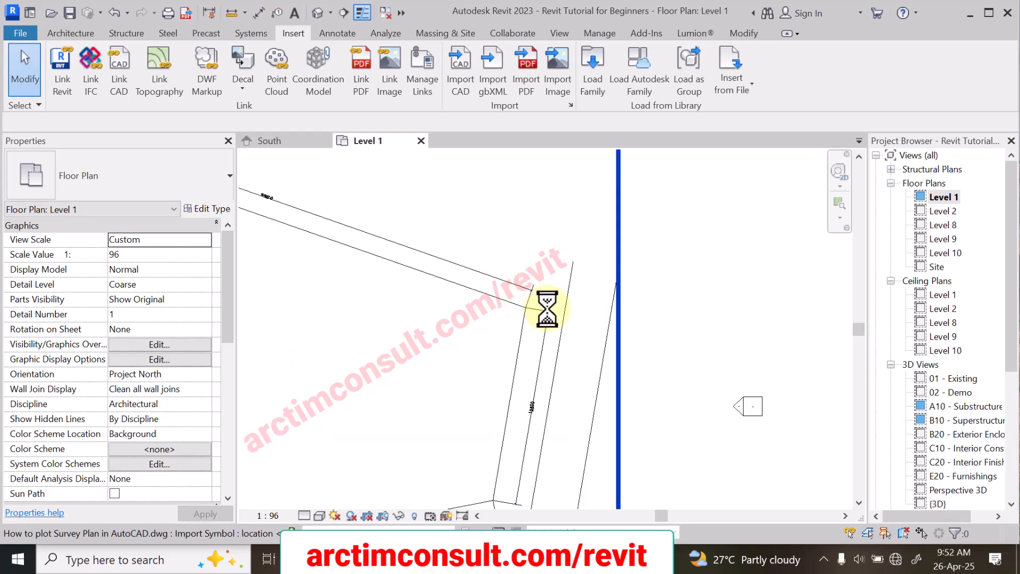
click(553, 310)
scroll(601, 317, down, 3)
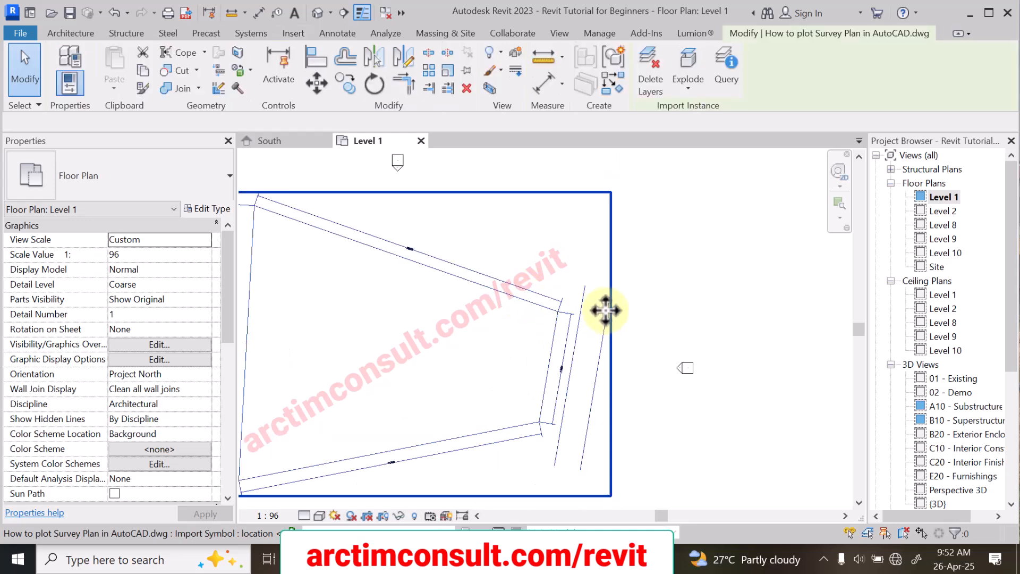
click(376, 87)
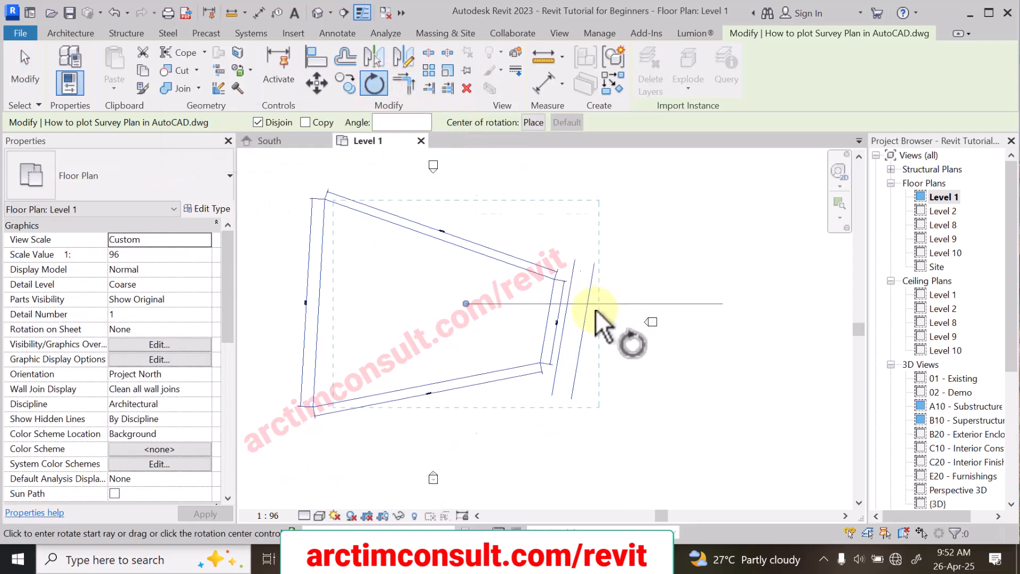
scroll(599, 307, down, 2)
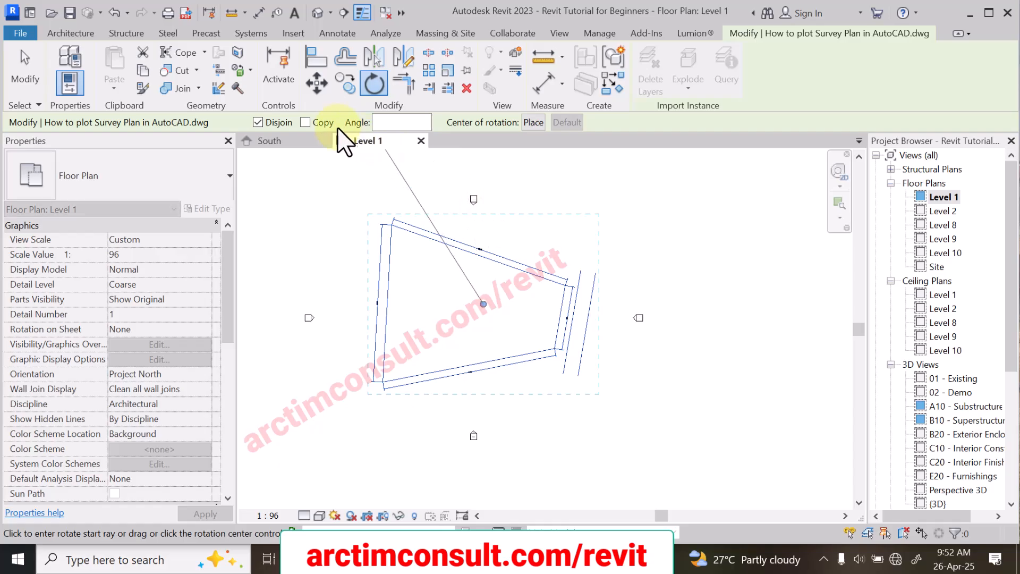
click(533, 122)
scroll(544, 343, up, 3)
scroll(550, 343, up, 2)
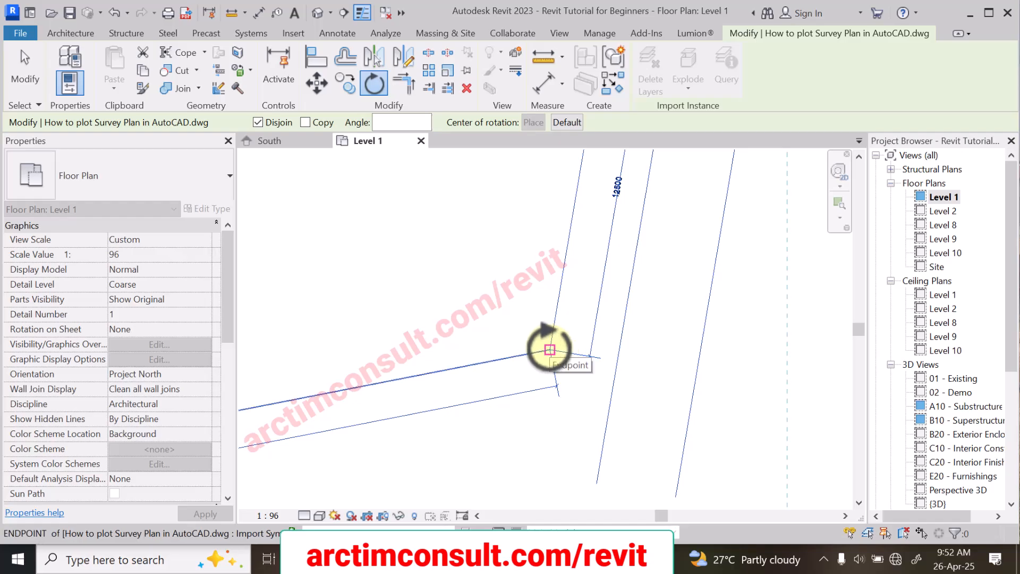
click(549, 349)
scroll(554, 343, down, 4)
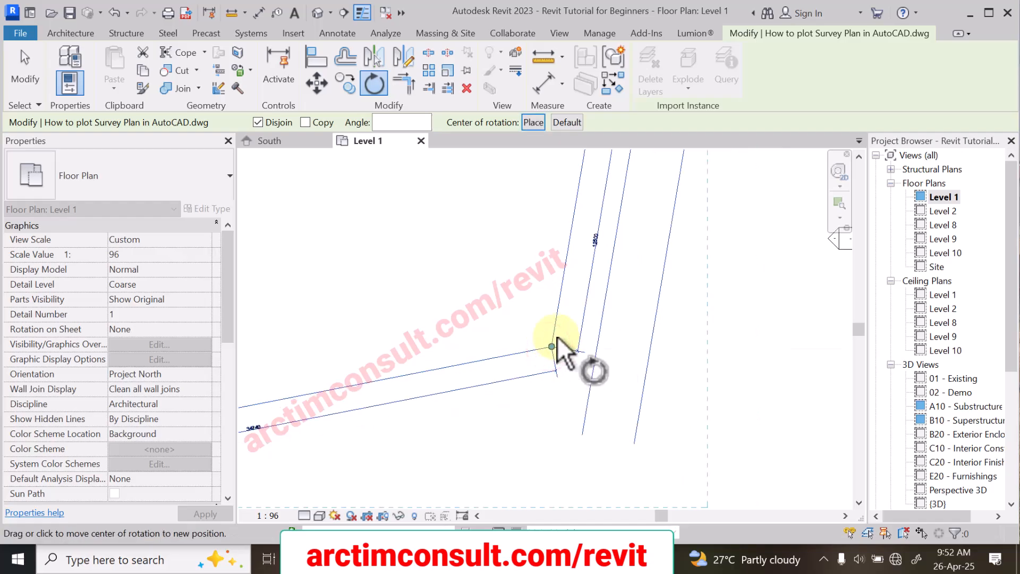
Step: Rotate the survey plan from its sloping lower boundary line by 11.05° so that this line runs horizontally
scroll(555, 342, down, 2)
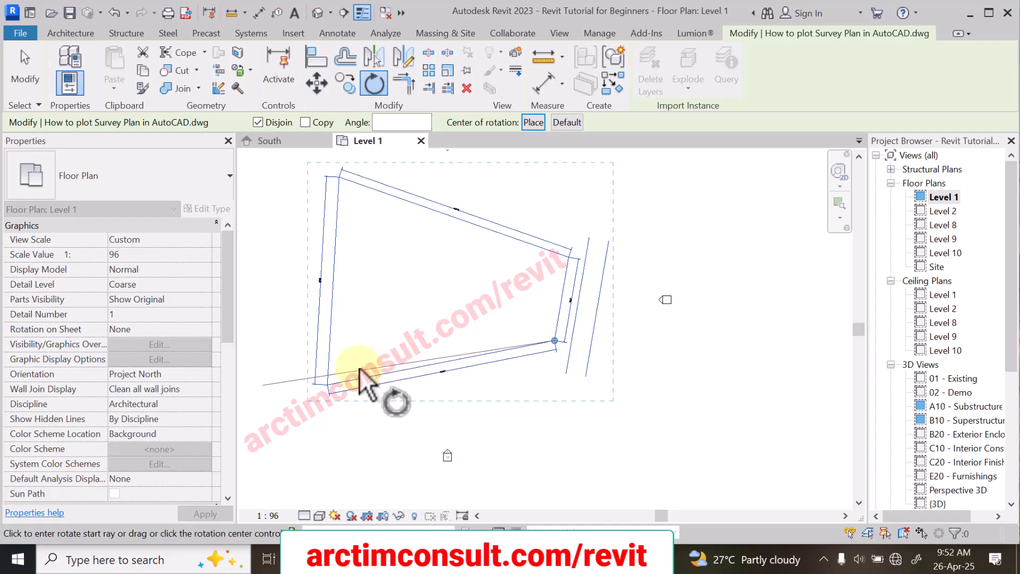
click(325, 382)
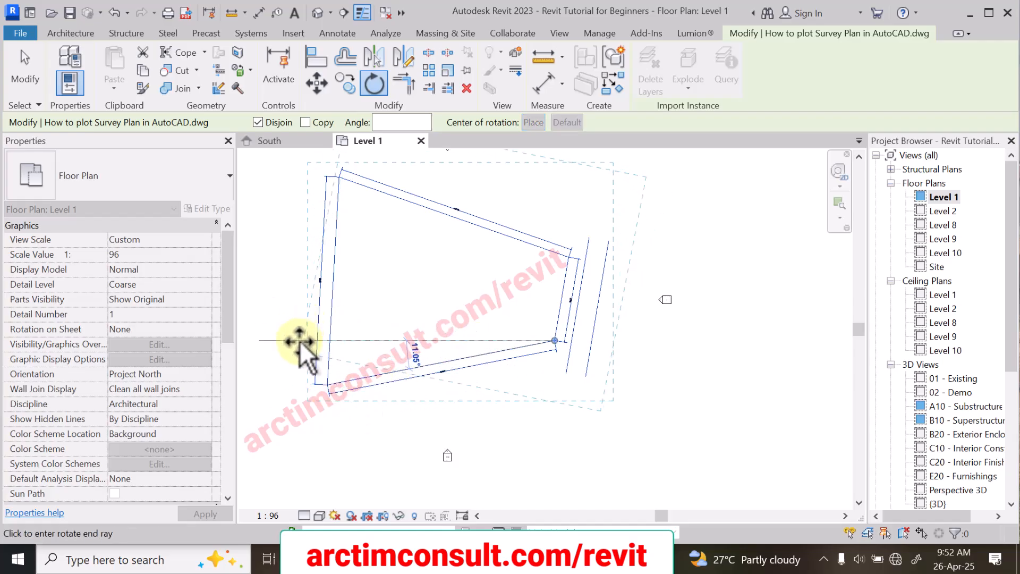
scroll(296, 338, up, 2)
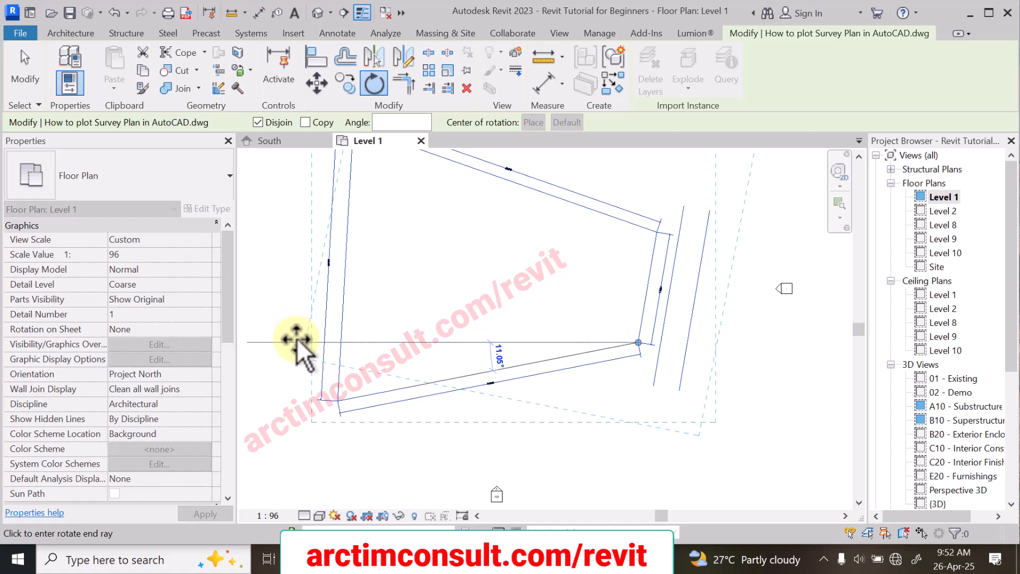
click(296, 340)
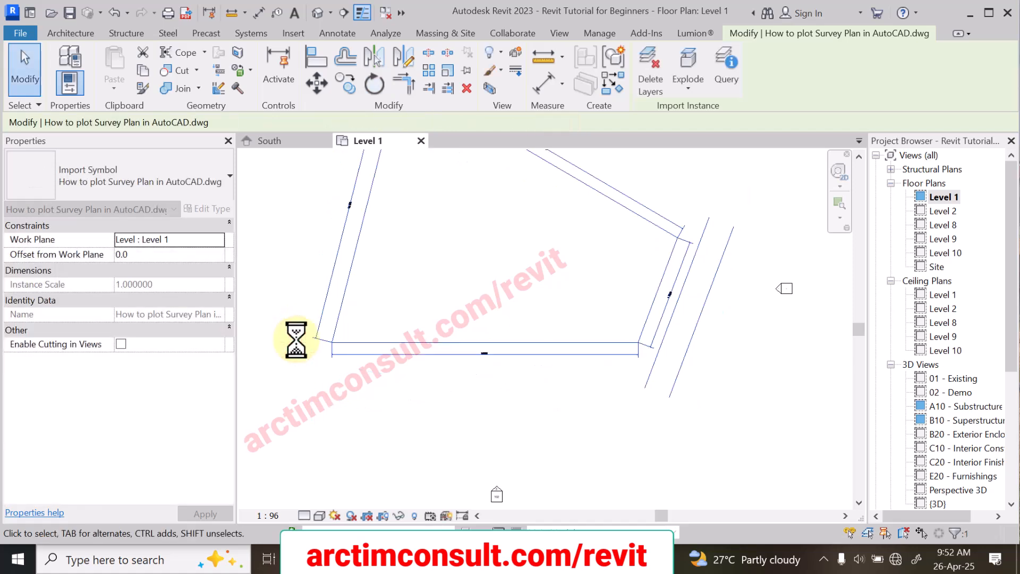
Step: Deselect the survey plan and examine its levelled lower boundary, side boundaries and access road between the elevation markers
scroll(488, 397, down, 2)
scroll(489, 359, up, 3)
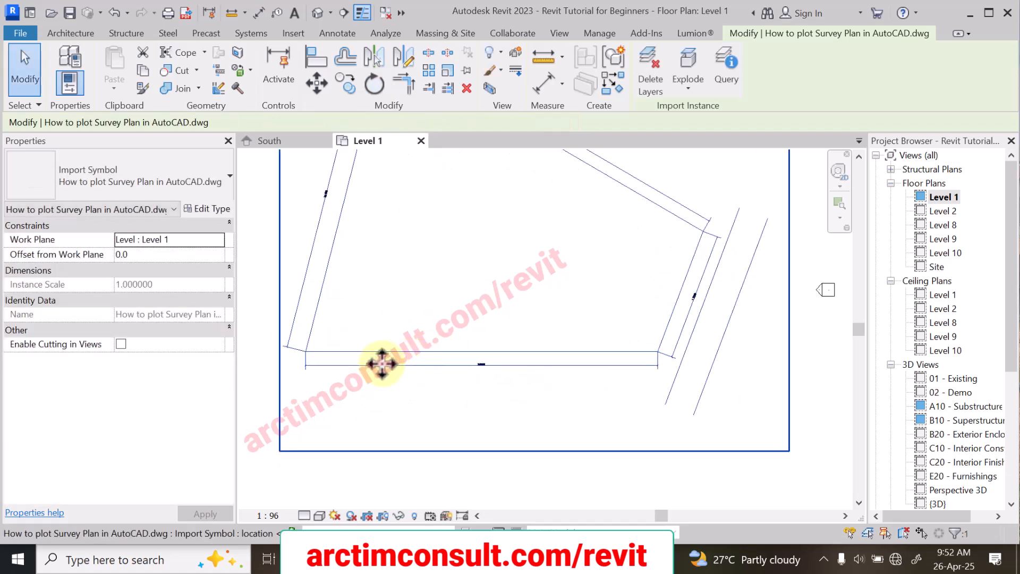
scroll(633, 375, up, 3)
scroll(586, 374, down, 4)
scroll(586, 373, down, 3)
scroll(523, 365, up, 4)
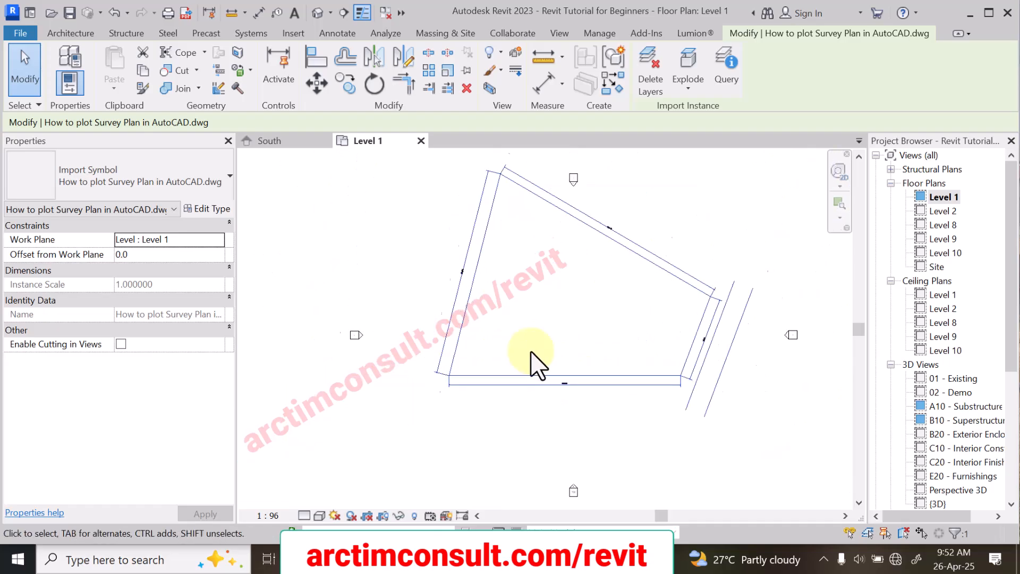
scroll(449, 348, down, 2)
scroll(558, 372, up, 3)
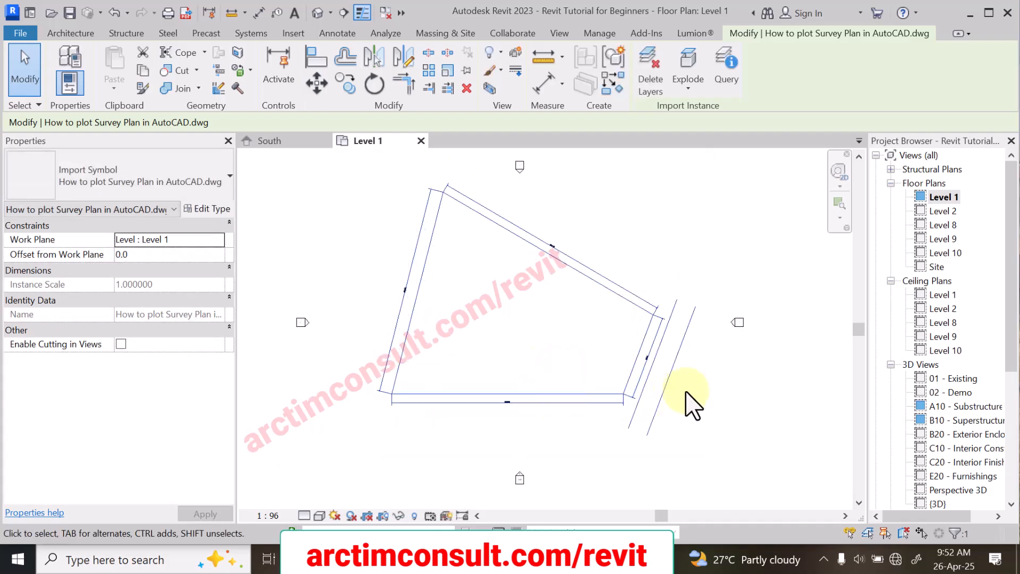
click(737, 385)
scroll(643, 391, up, 1)
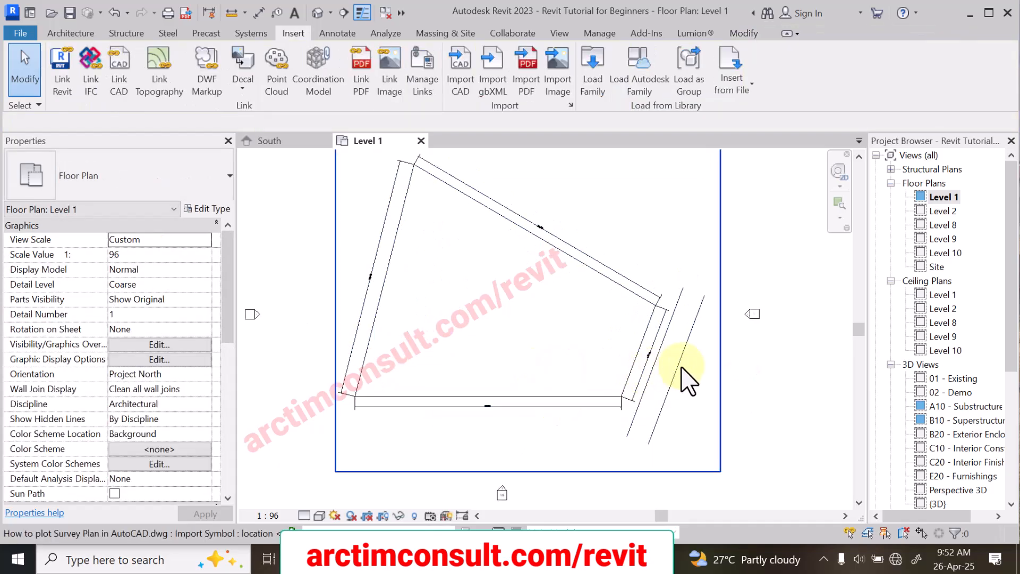
scroll(494, 358, down, 1)
scroll(487, 377, up, 1)
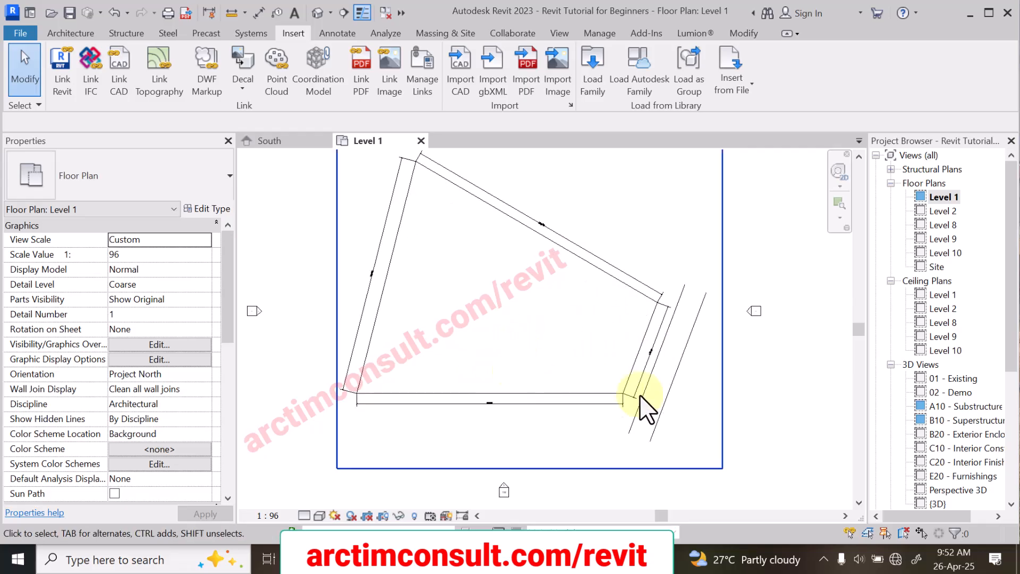
scroll(627, 350, up, 1)
scroll(643, 385, down, 1)
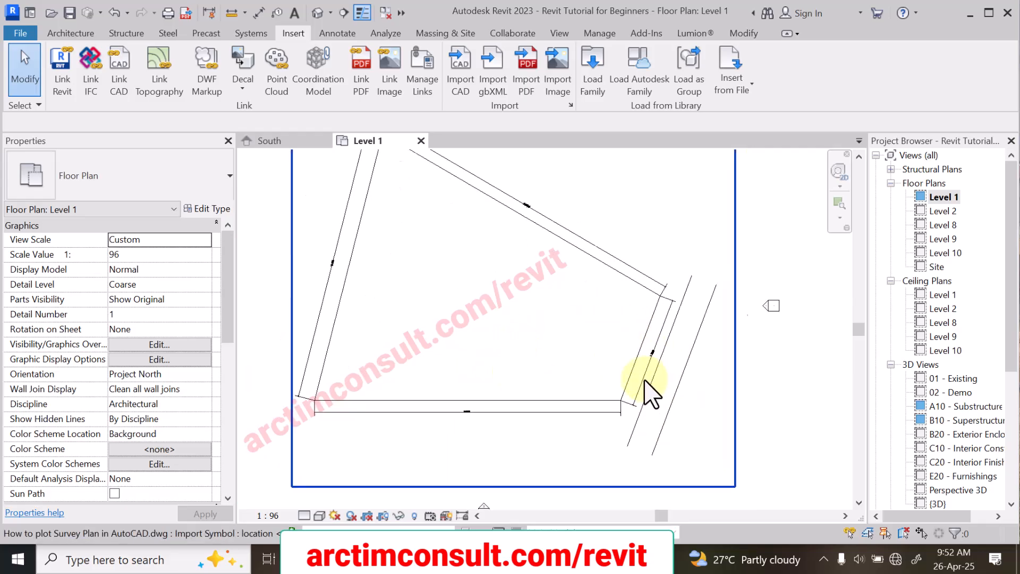
scroll(468, 396, up, 2)
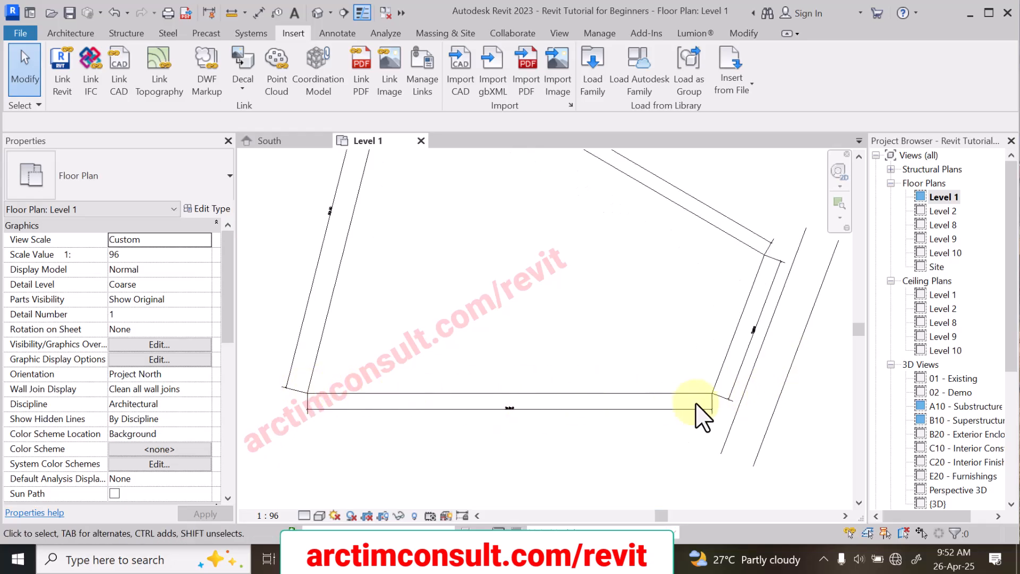
scroll(724, 391, down, 1)
click(728, 365)
scroll(735, 345, down, 2)
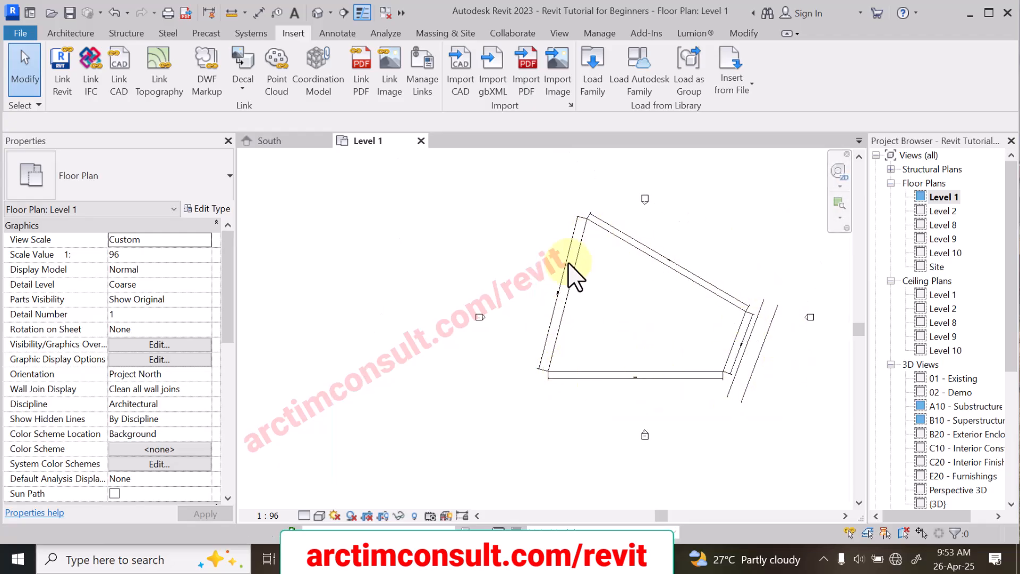
scroll(736, 385, up, 5)
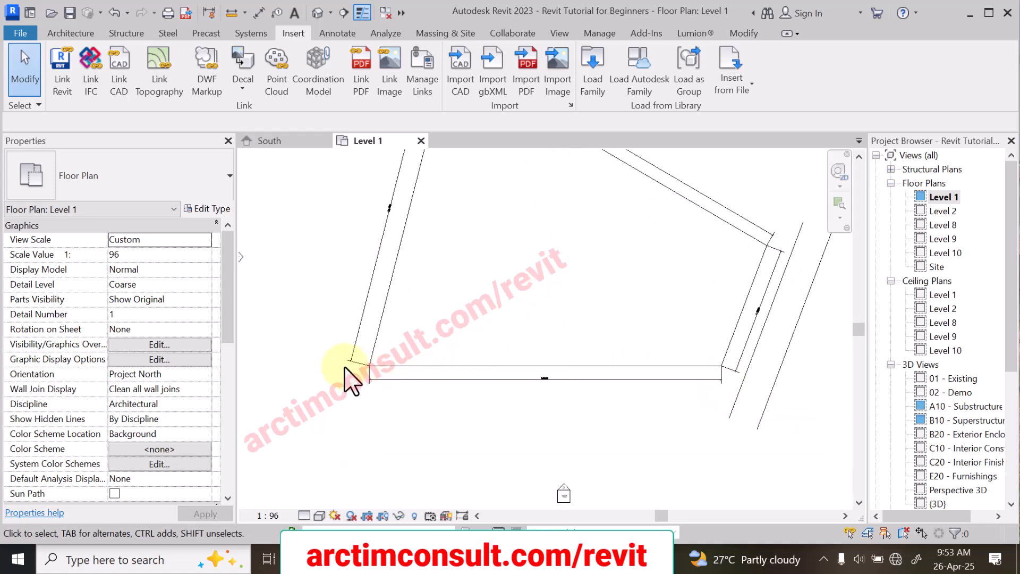
scroll(474, 393, down, 3)
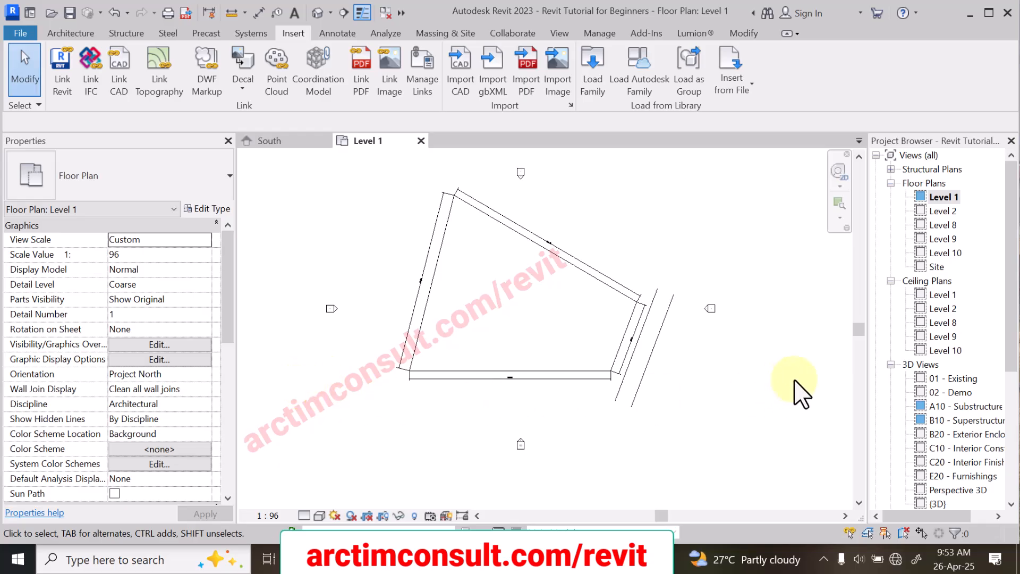
scroll(540, 380, up, 1)
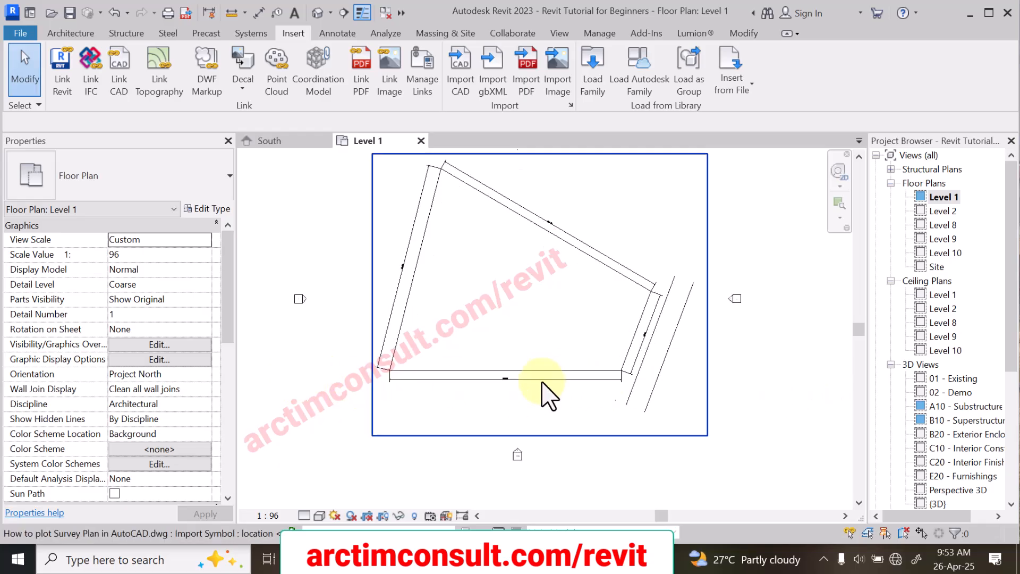
scroll(444, 376, up, 5)
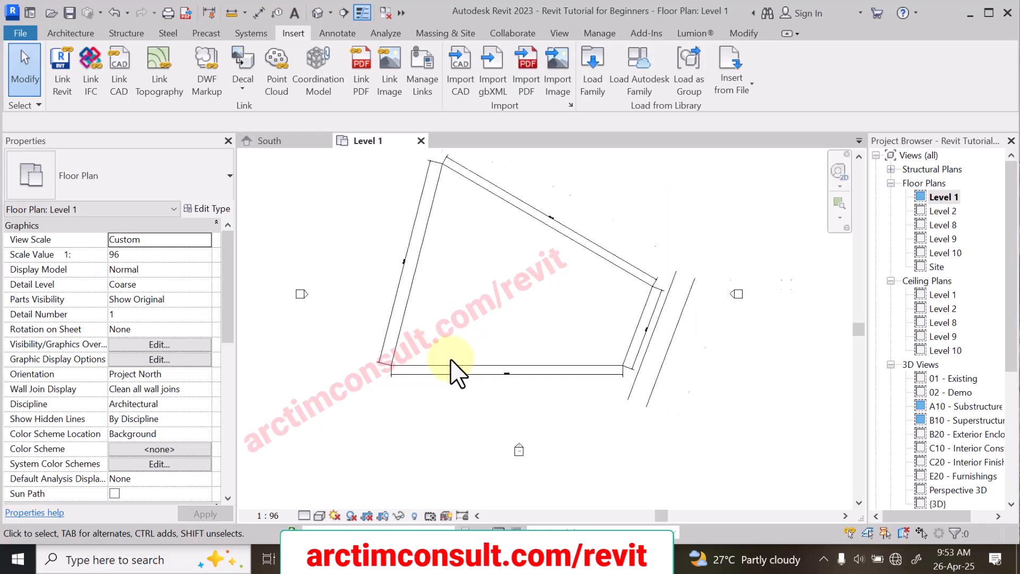
scroll(489, 371, down, 5)
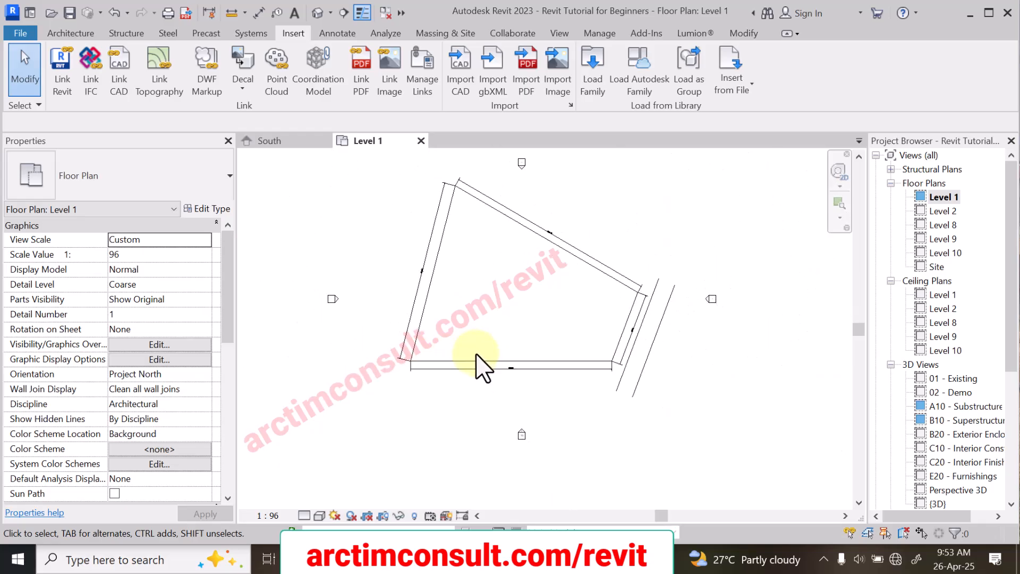
scroll(422, 379, down, 1)
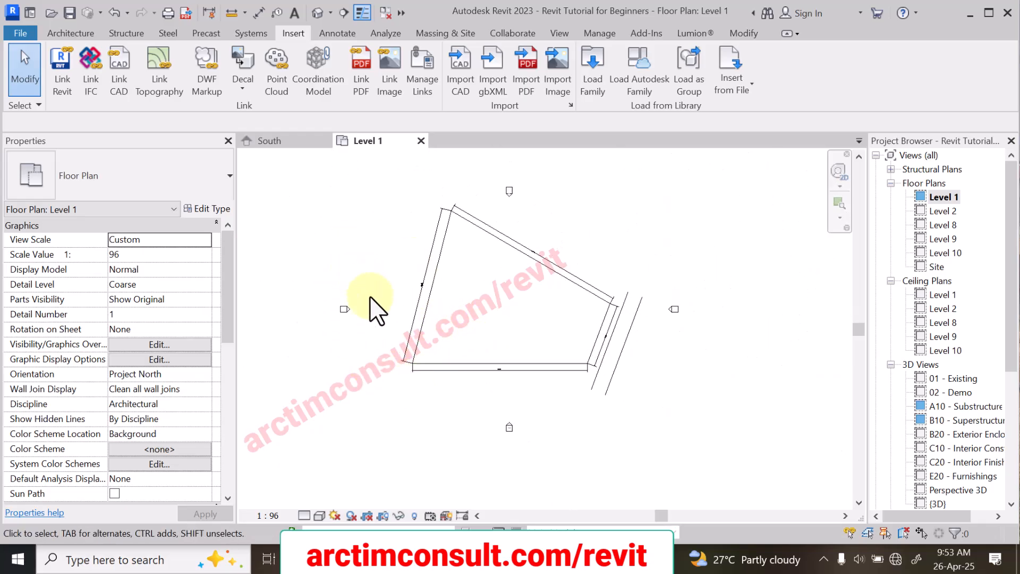
Step: Draw a horizontal thin detail line about 90000 mm long along the plan's lower edge, extending past both sides of the site
key(d)
key(l)
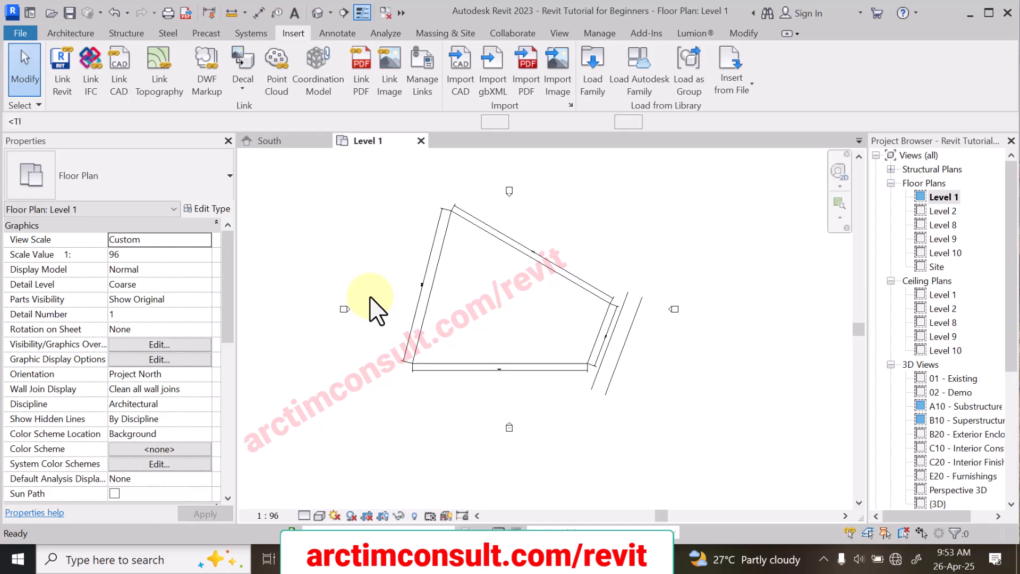
click(315, 370)
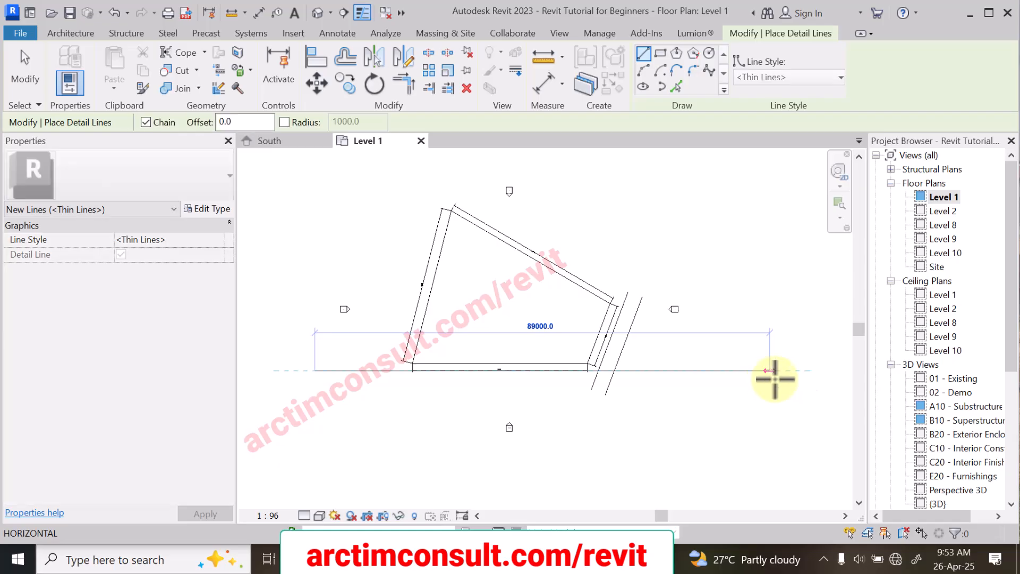
click(784, 370)
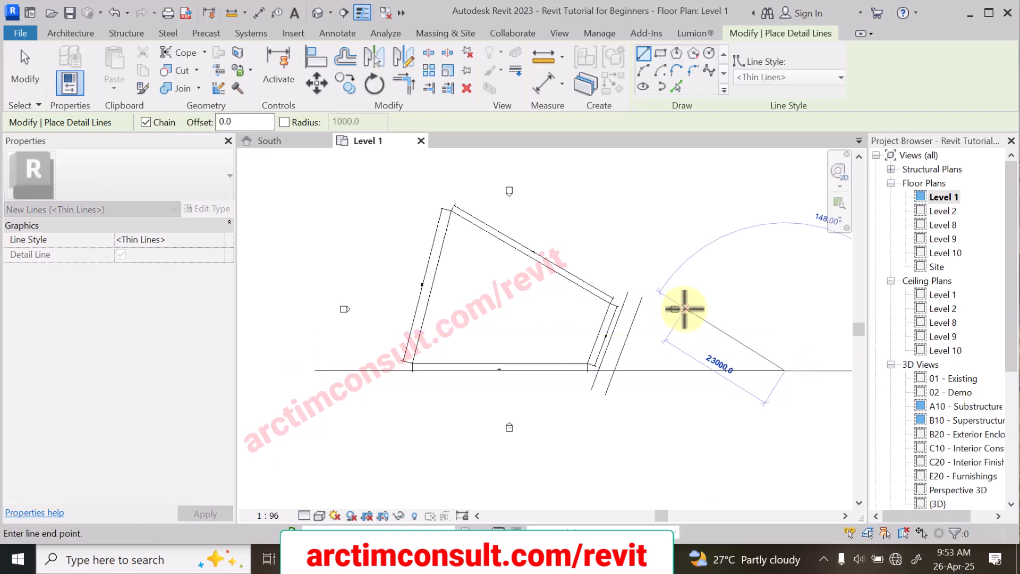
Step: Place an aligned dimension between the lower boundary line and the horizontal detail line near the boundary's lower-left corner
key(Escape)
key(d)
key(i)
scroll(425, 378, up, 5)
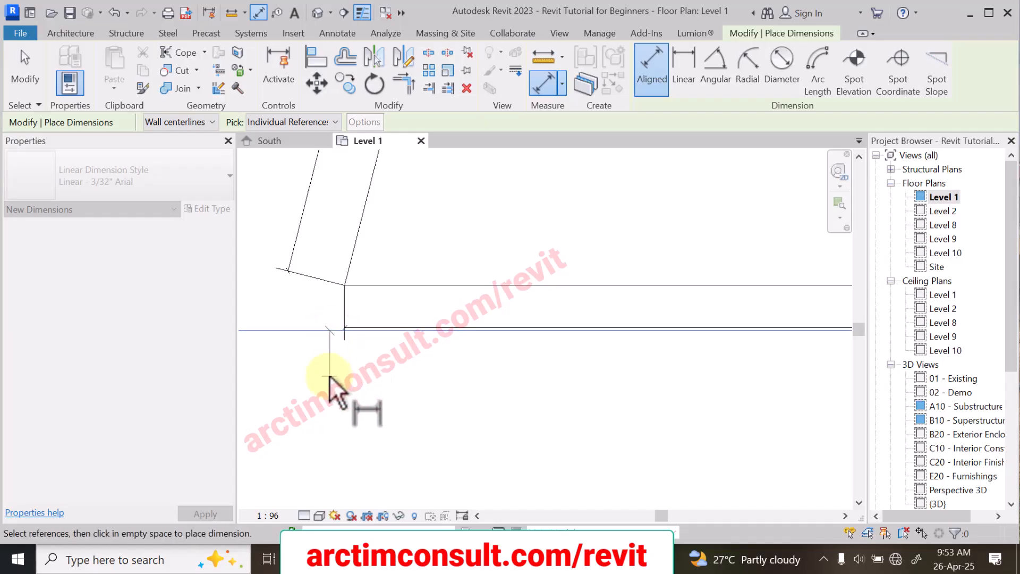
click(378, 282)
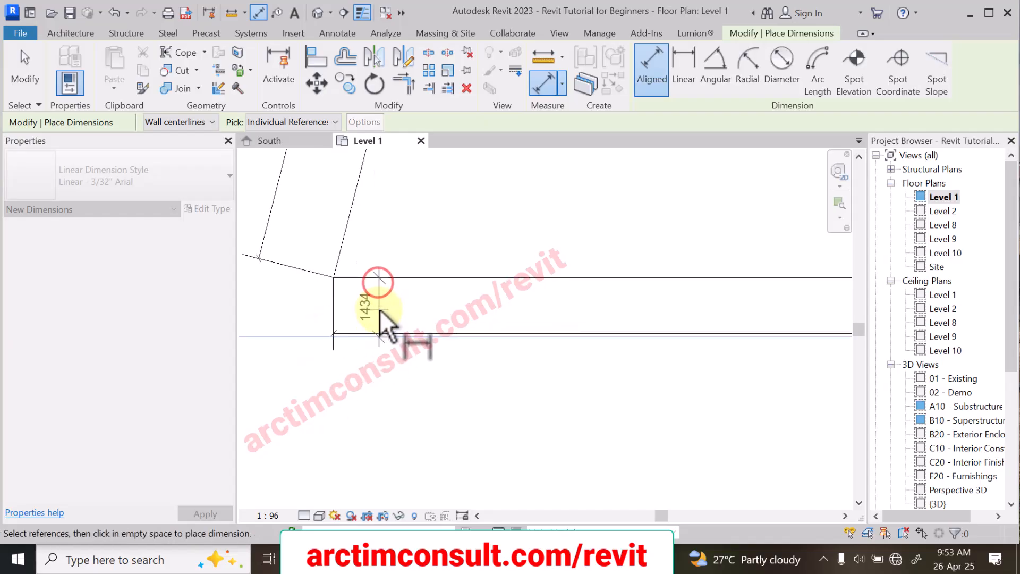
click(380, 304)
Step: Place a second aligned dimension between the detail line and the lower boundary line near the corner beside the access road
scroll(346, 326, down, 2)
scroll(345, 325, down, 2)
scroll(554, 327, up, 4)
scroll(653, 317, up, 2)
click(653, 318)
click(630, 241)
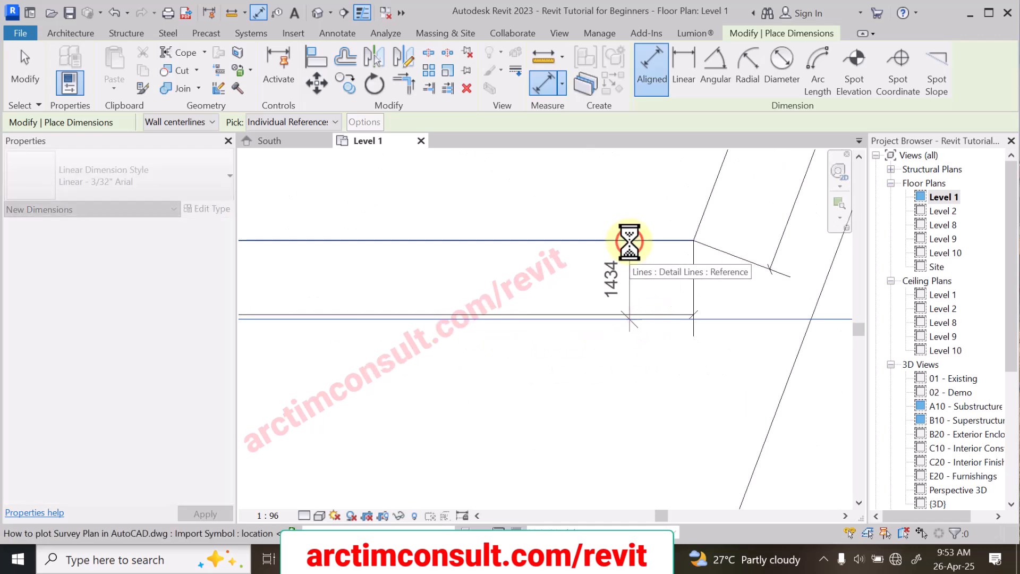
click(644, 273)
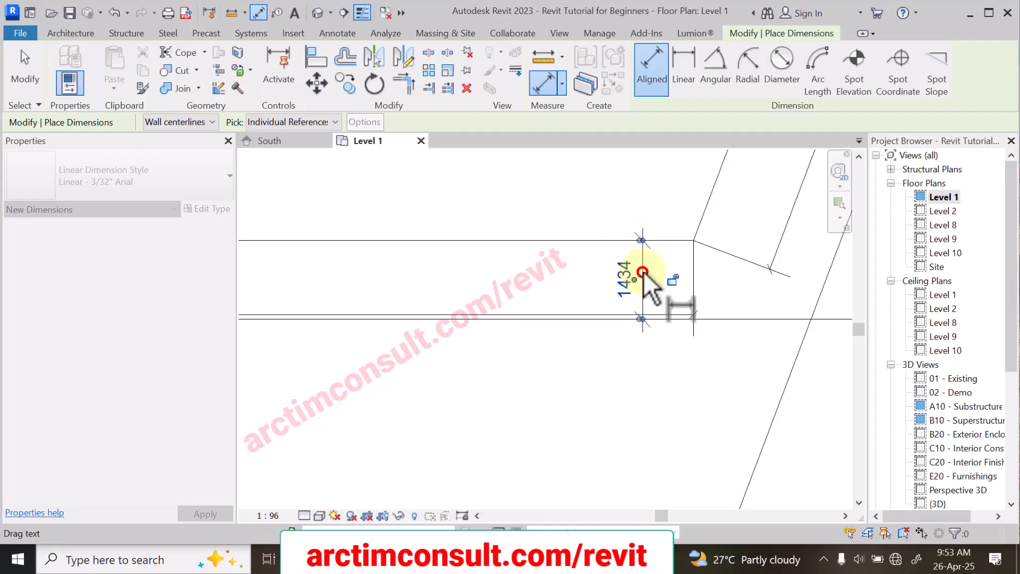
Step: Compare the two offset dimensions at the ends of the lower boundary to check that it runs parallel to the detail line
scroll(658, 302, down, 2)
scroll(653, 287, up, 5)
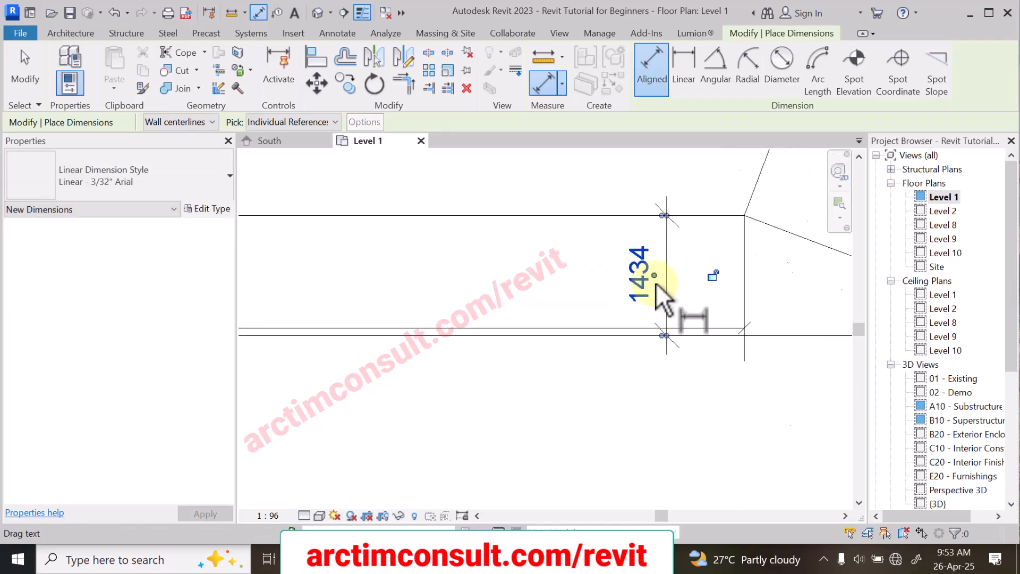
scroll(705, 267, down, 6)
scroll(707, 266, down, 3)
scroll(246, 273, up, 6)
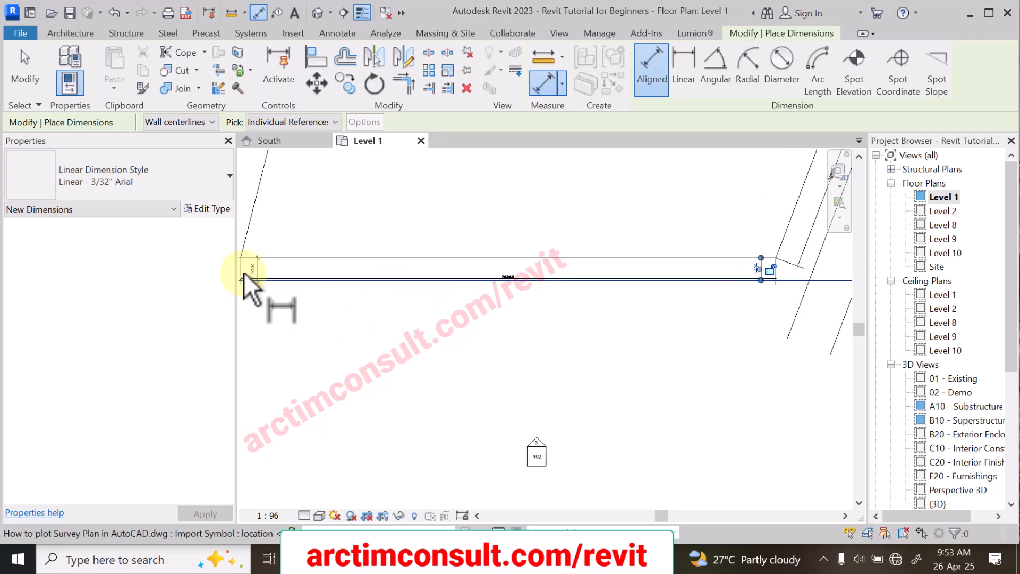
scroll(361, 313, down, 3)
scroll(346, 303, up, 4)
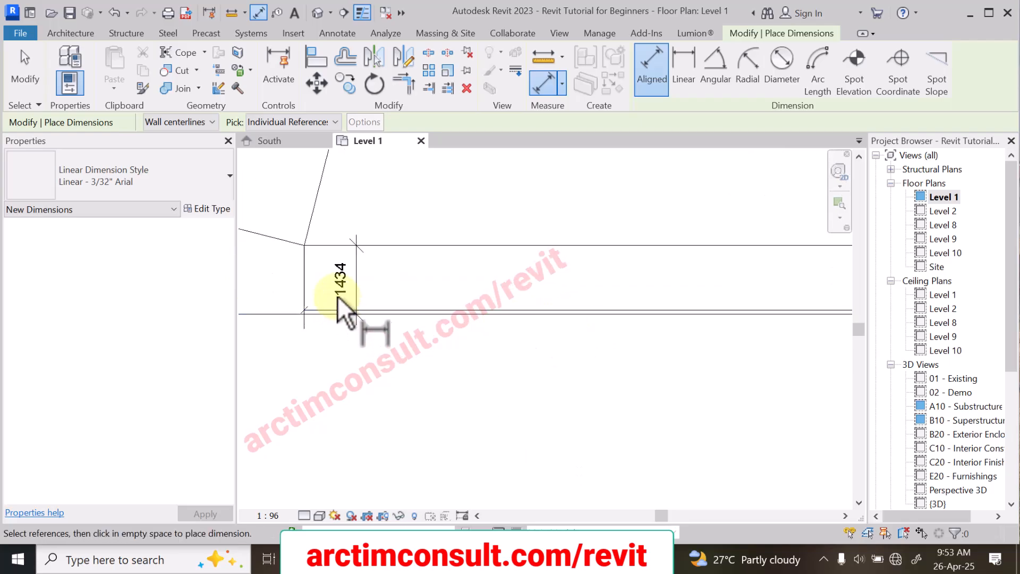
scroll(341, 292, down, 5)
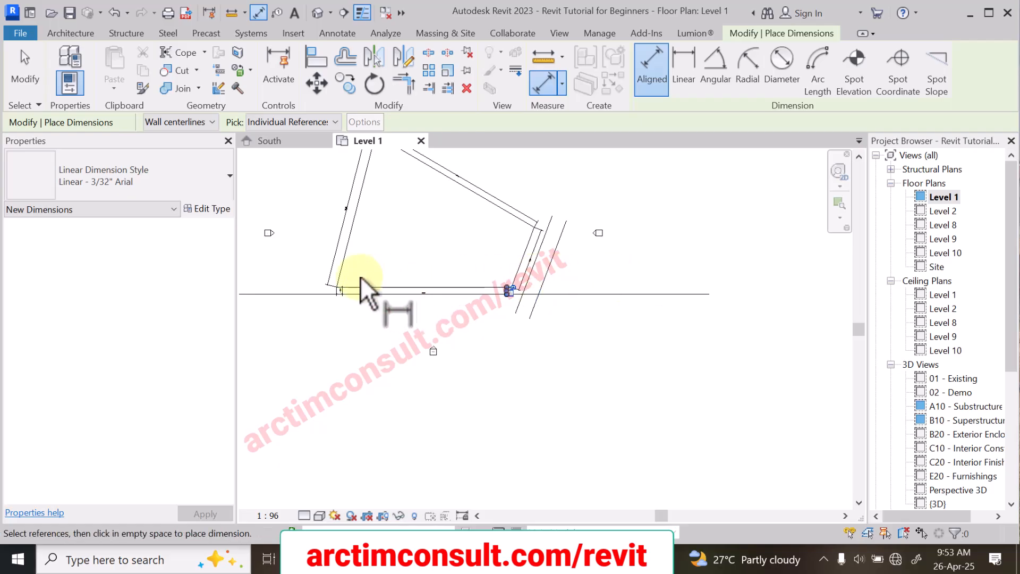
scroll(505, 291, down, 3)
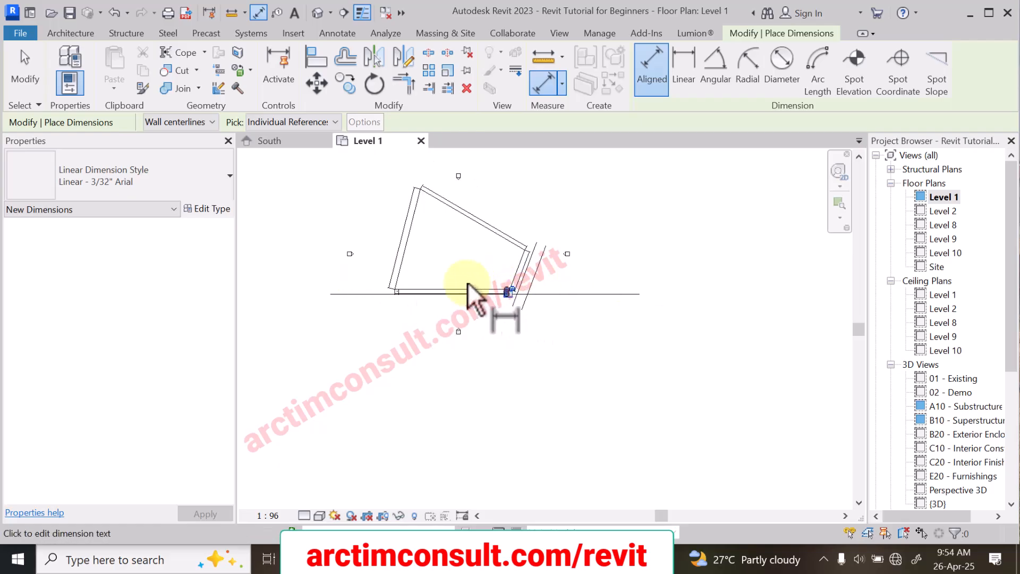
scroll(428, 260, up, 3)
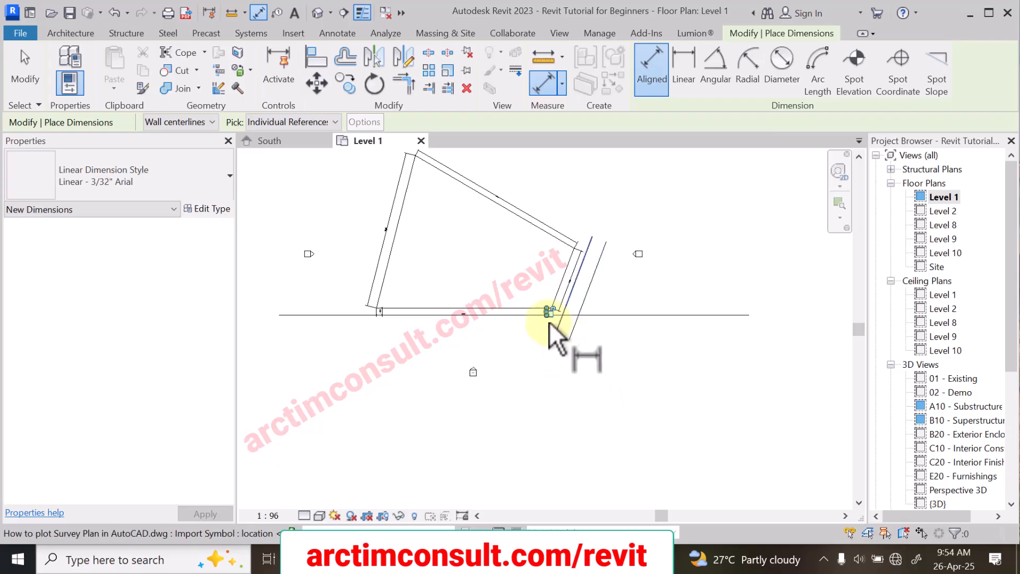
scroll(525, 319, up, 2)
right_click(513, 306)
click(513, 305)
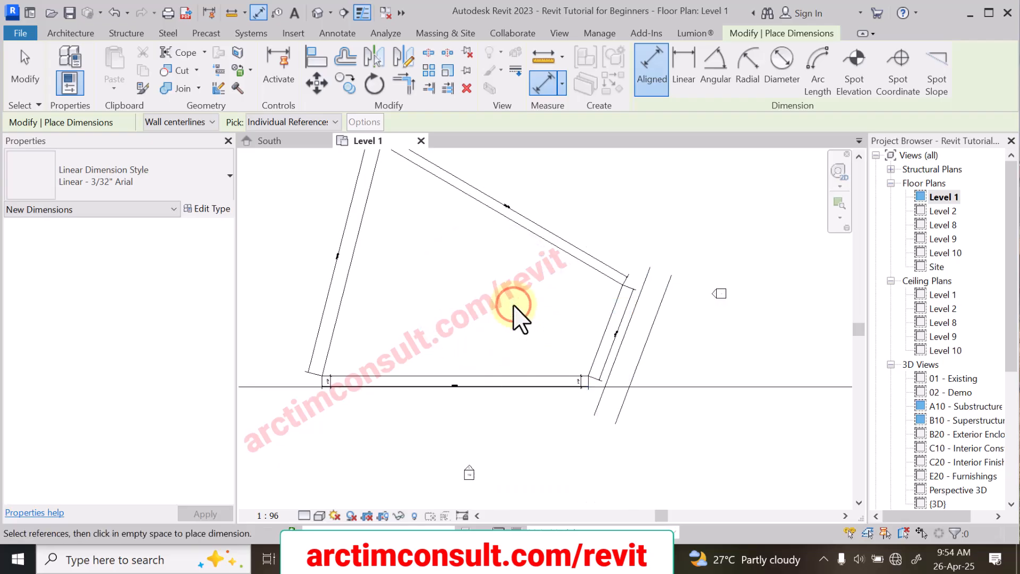